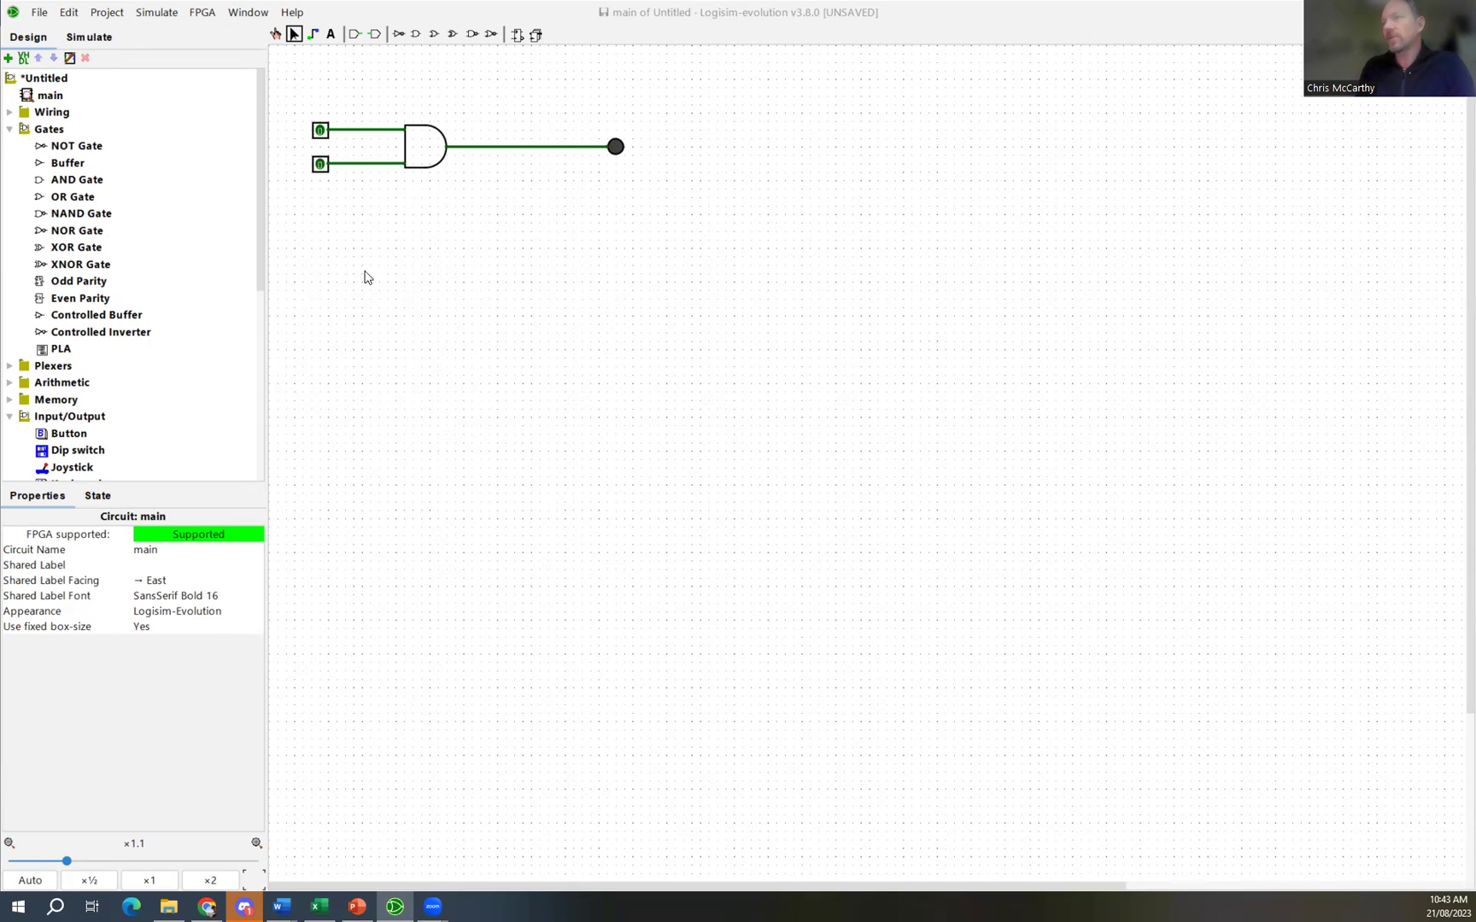
click(275, 34)
click(321, 131)
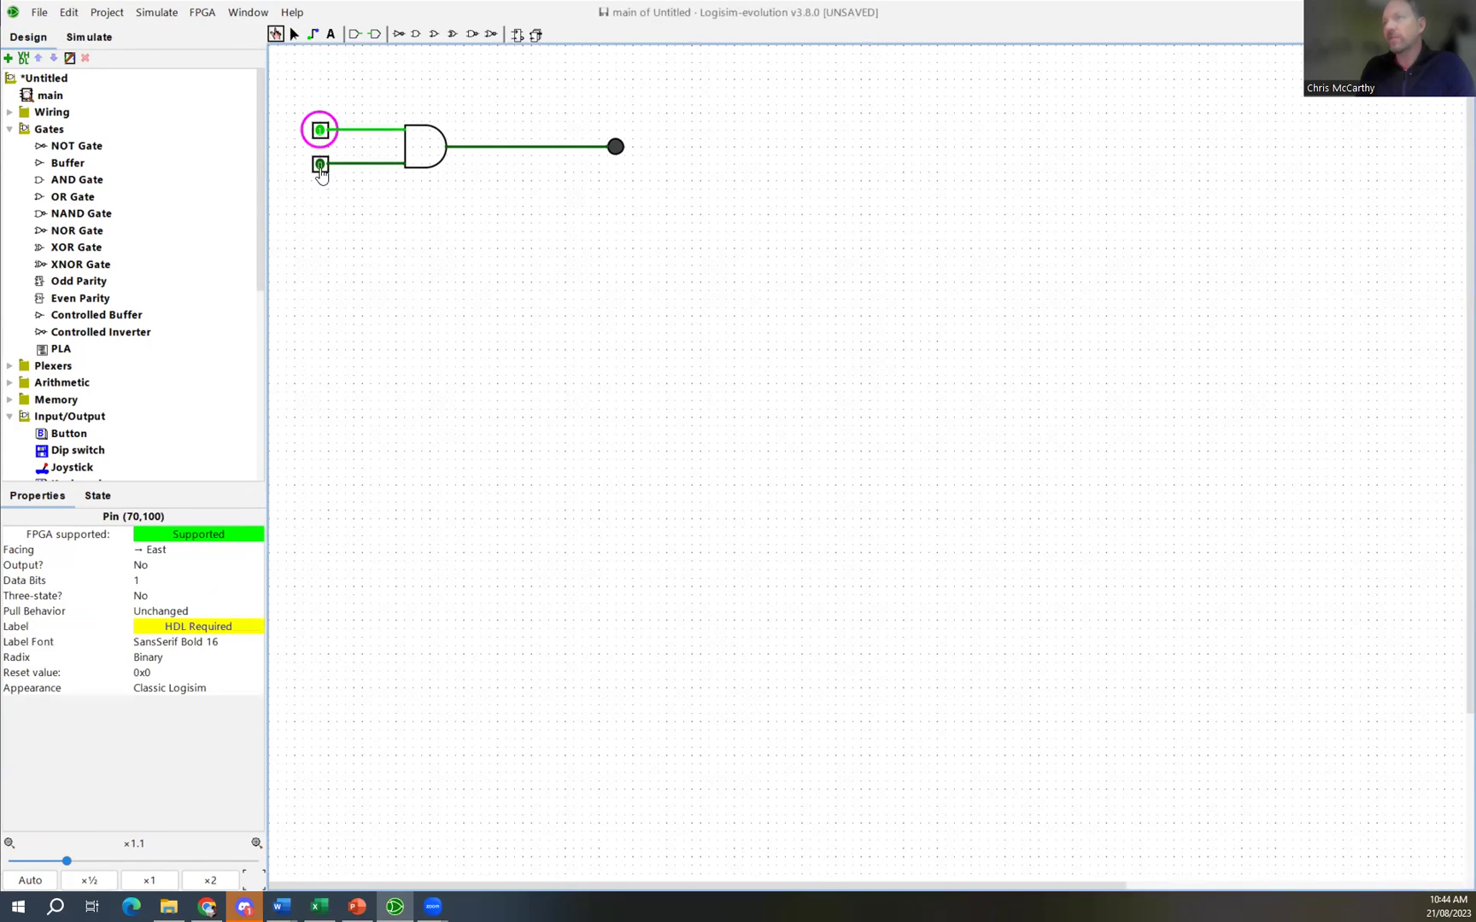
click(319, 164)
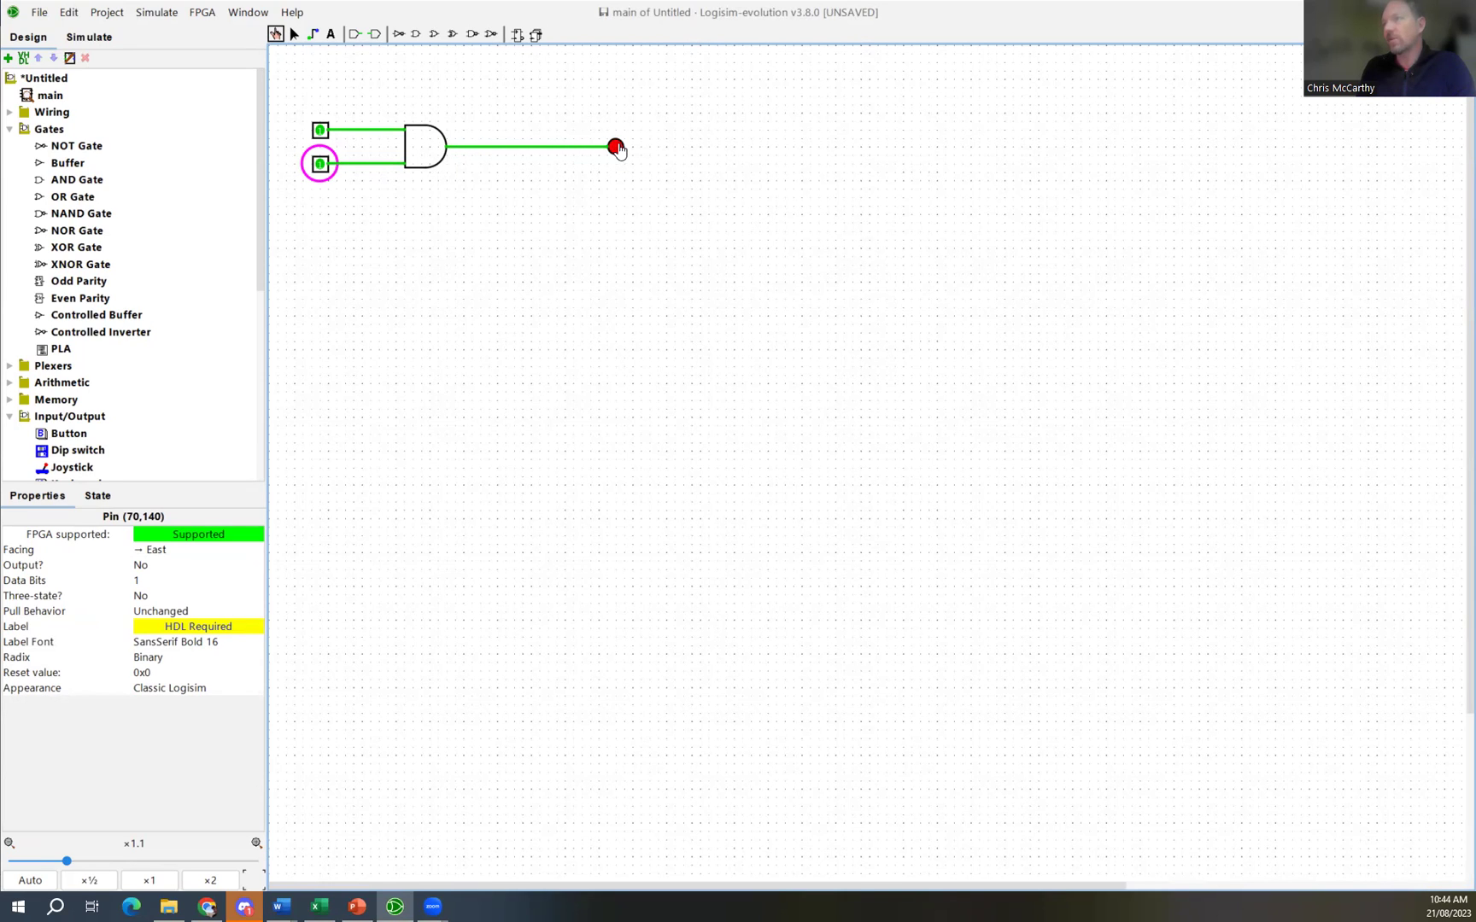
click(320, 165)
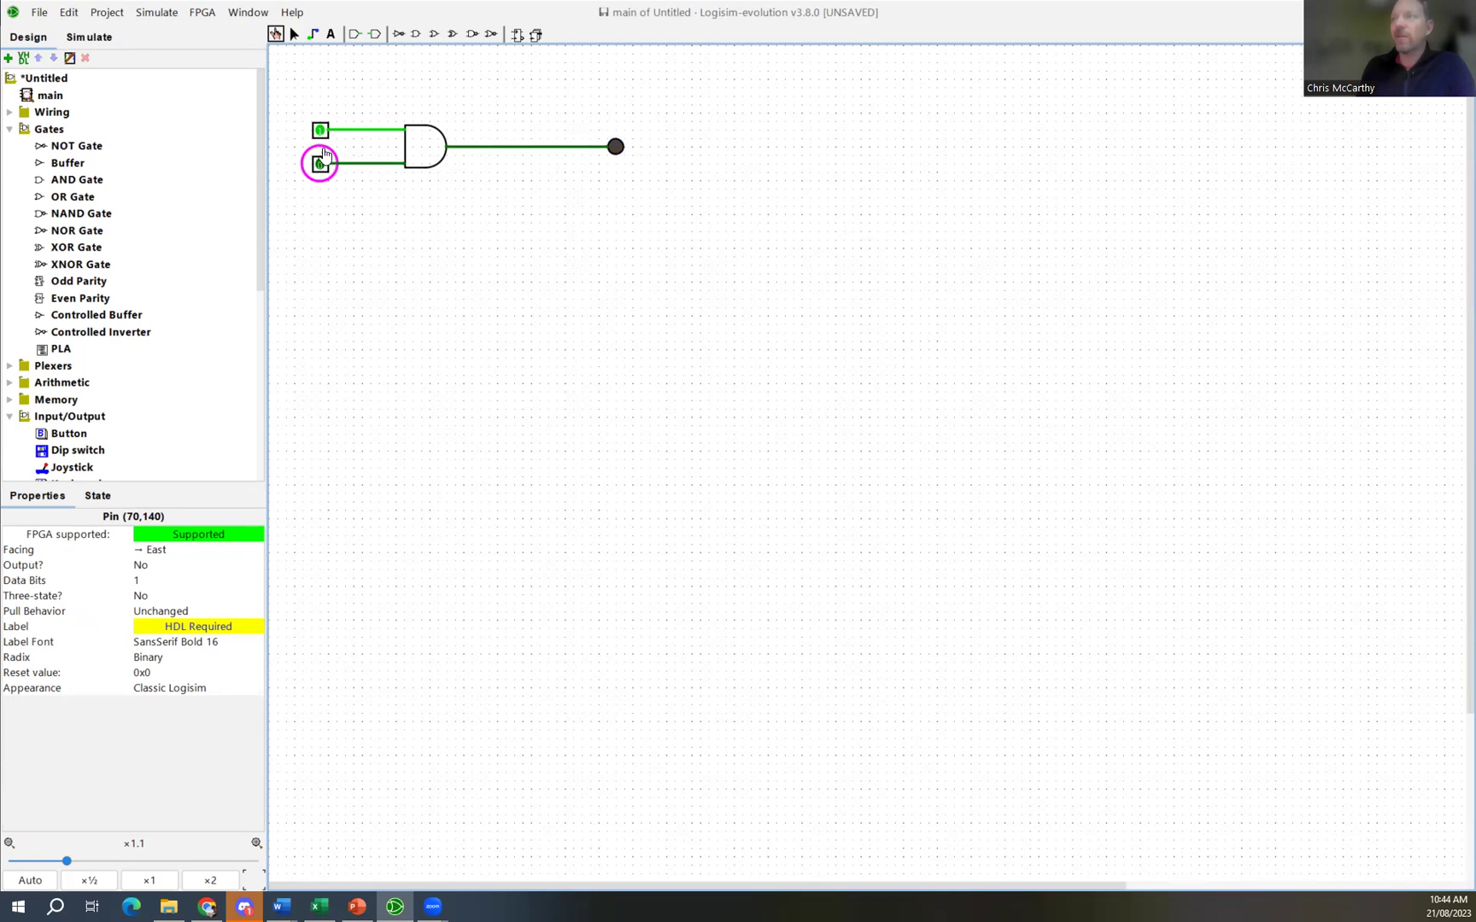
click(321, 133)
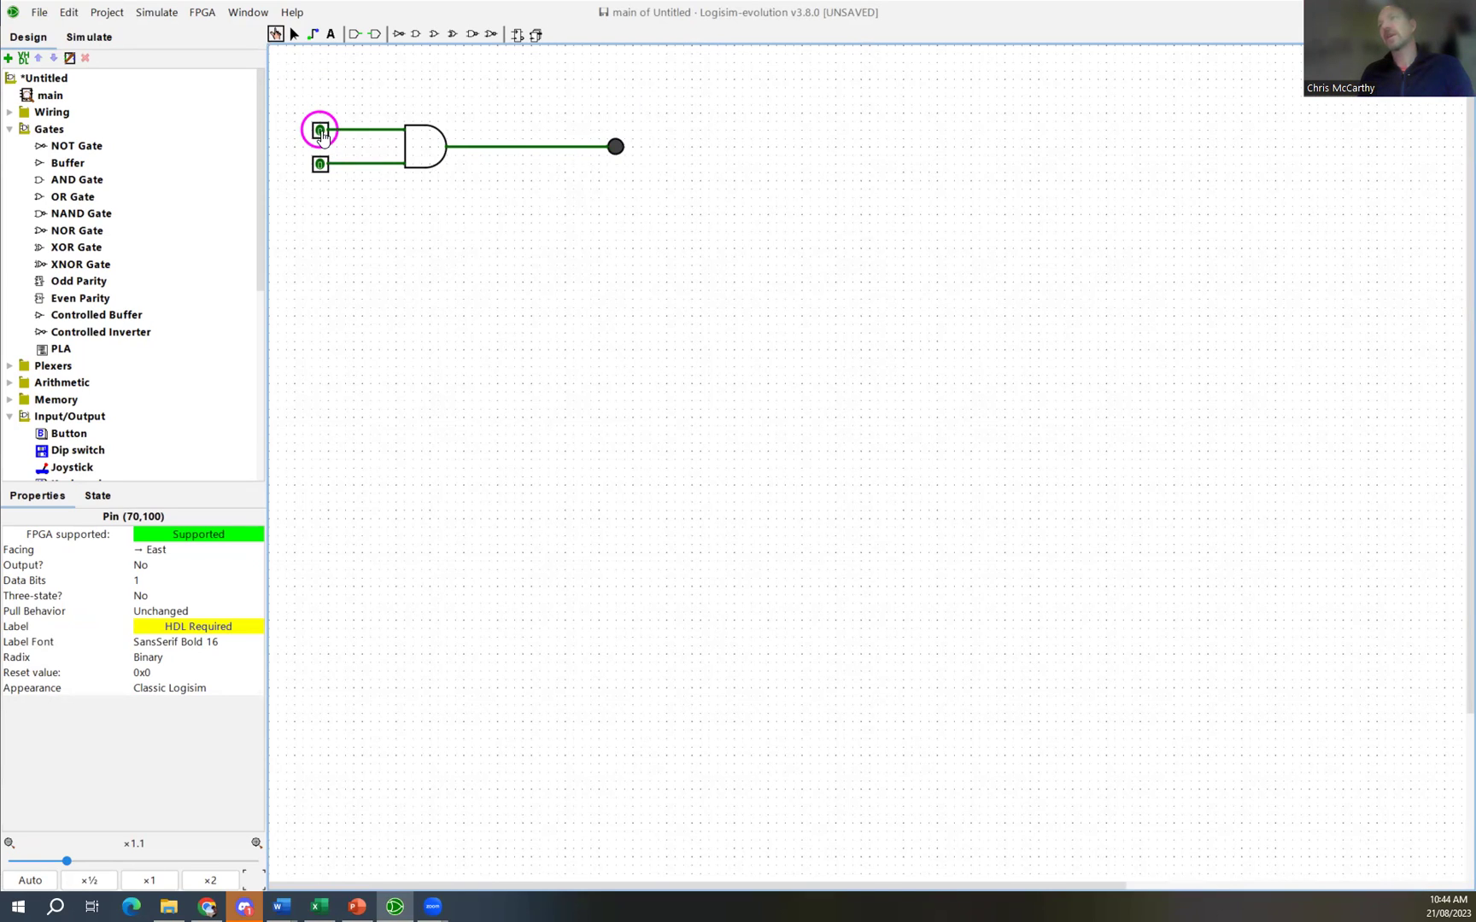
click(323, 137)
click(323, 137)
click(320, 164)
click(320, 166)
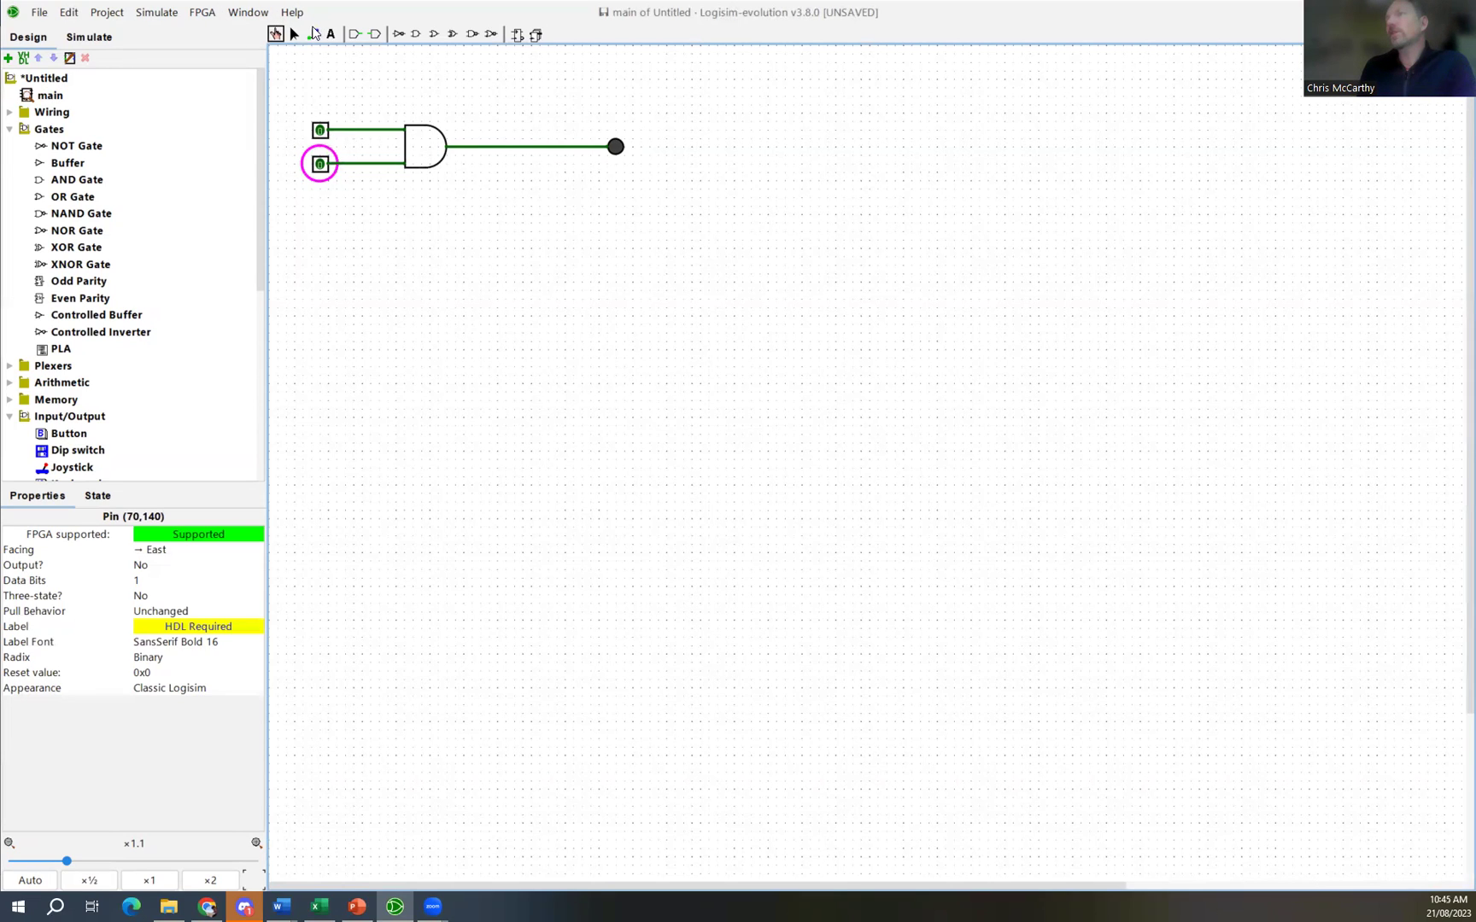
Step: Delete the wire running from the AND gate's output to the LED
click(294, 34)
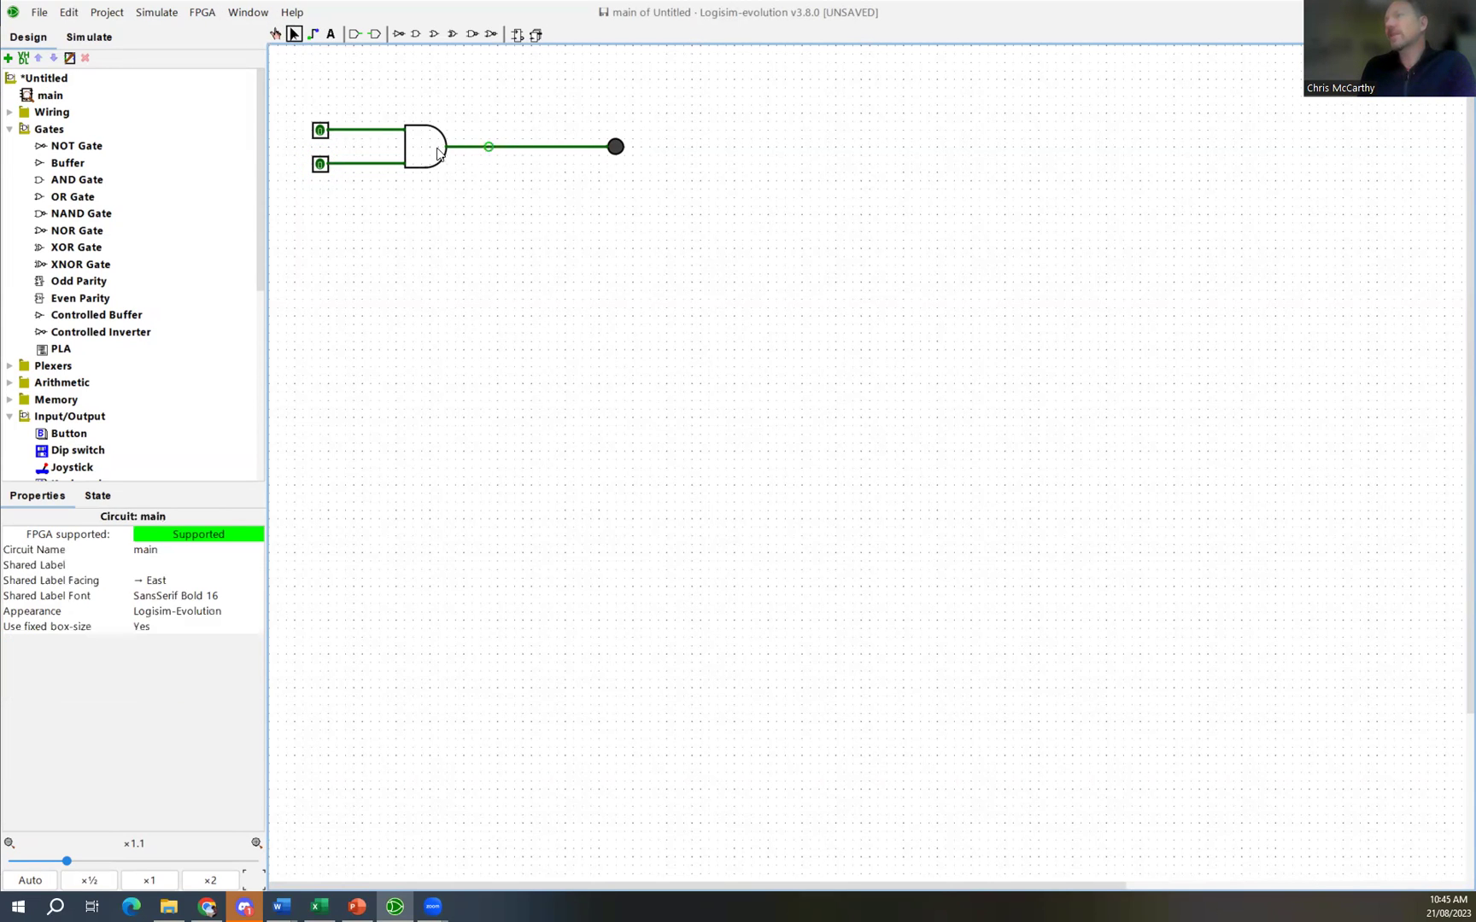
click(484, 149)
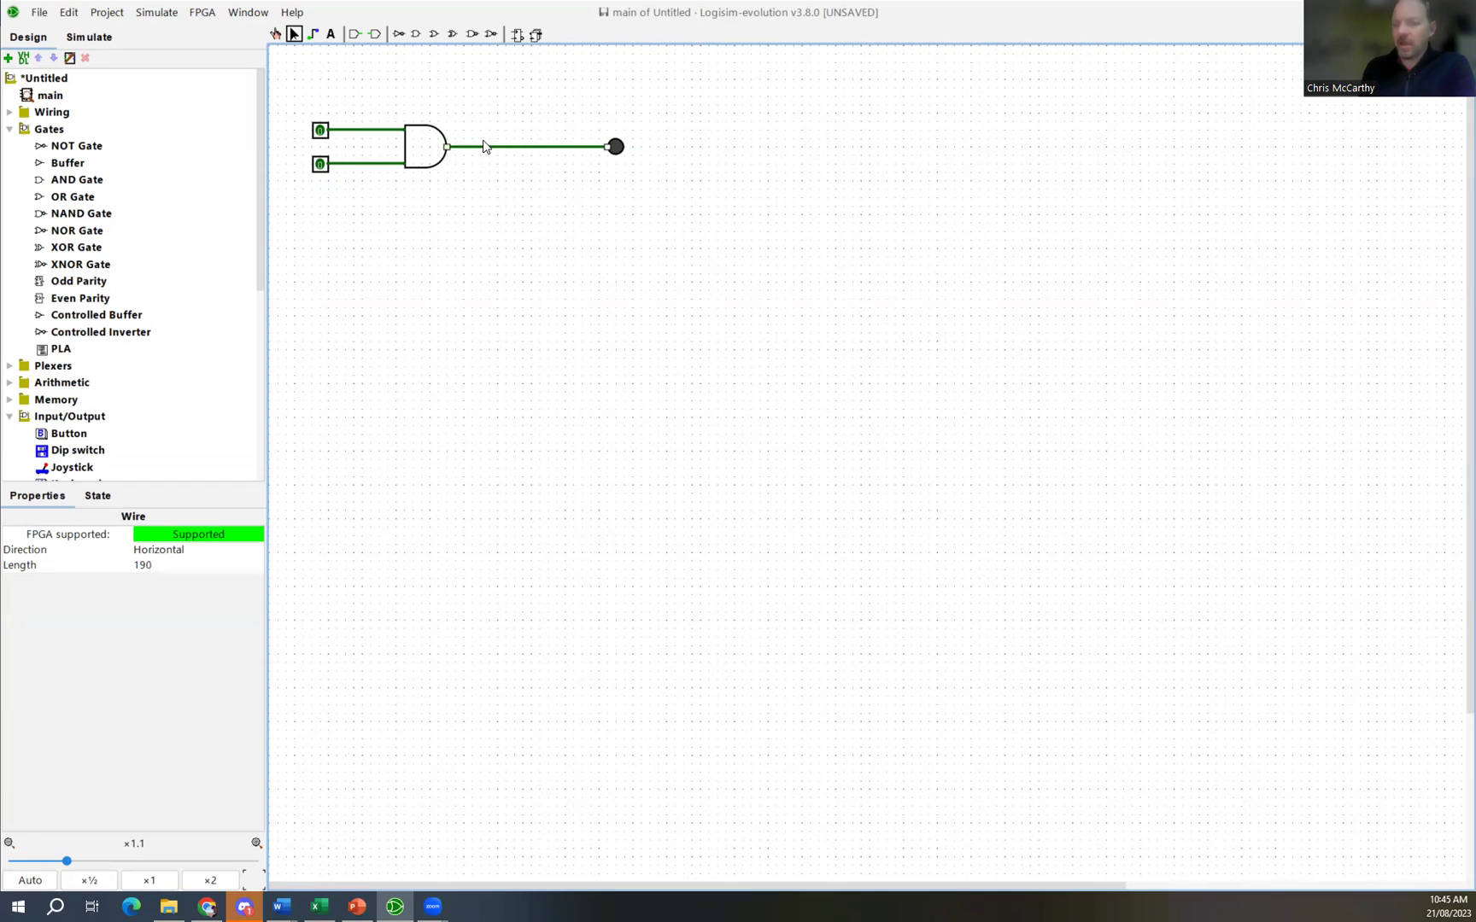
key(Delete)
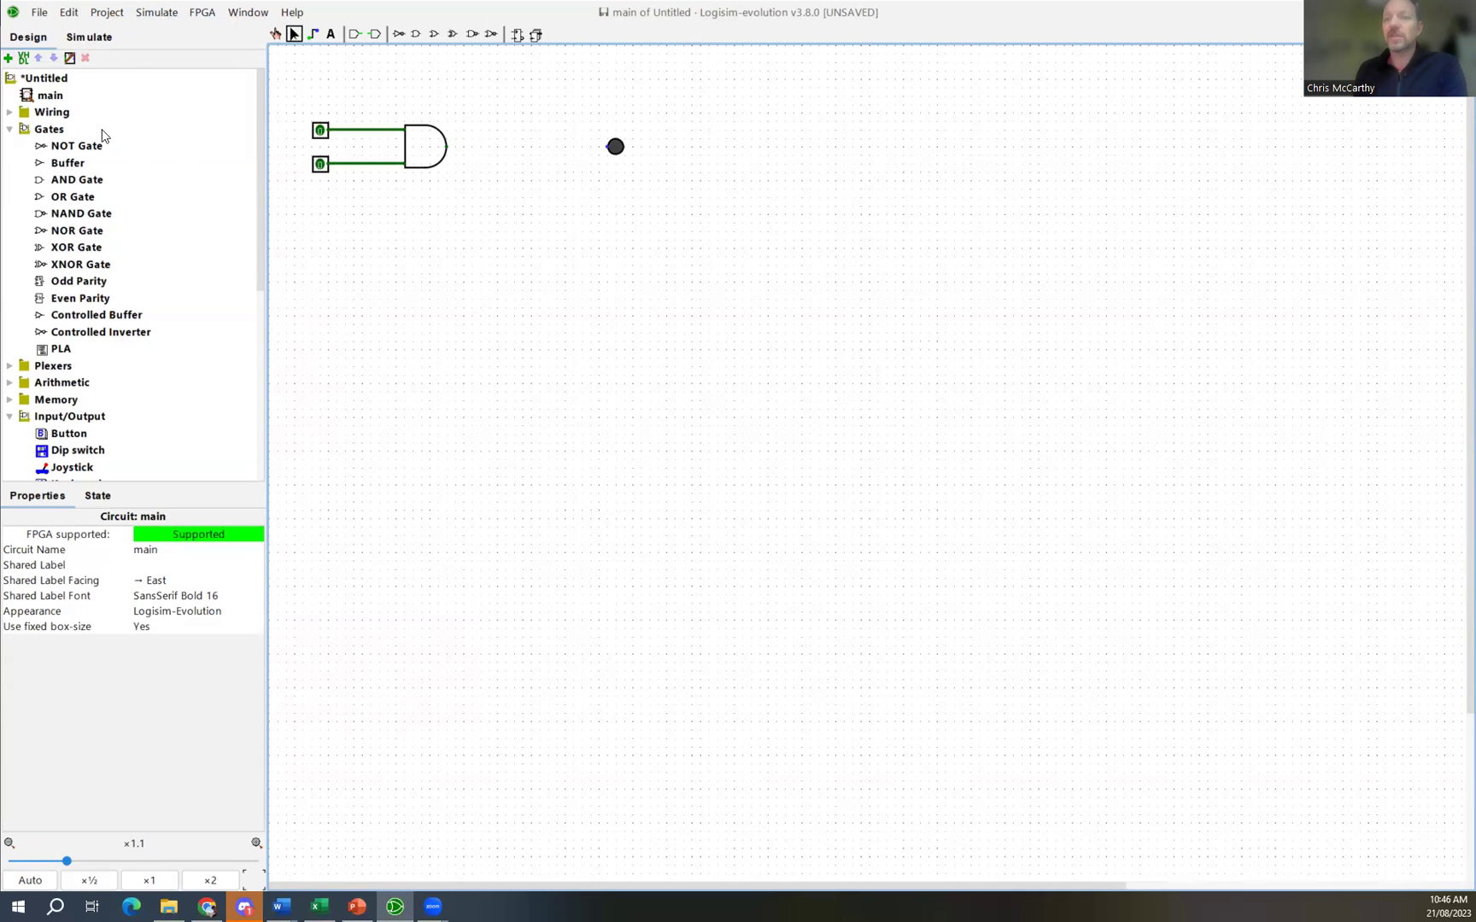
Step: Add a circuit named 'Demo' to the project and open it for editing
click(47, 82)
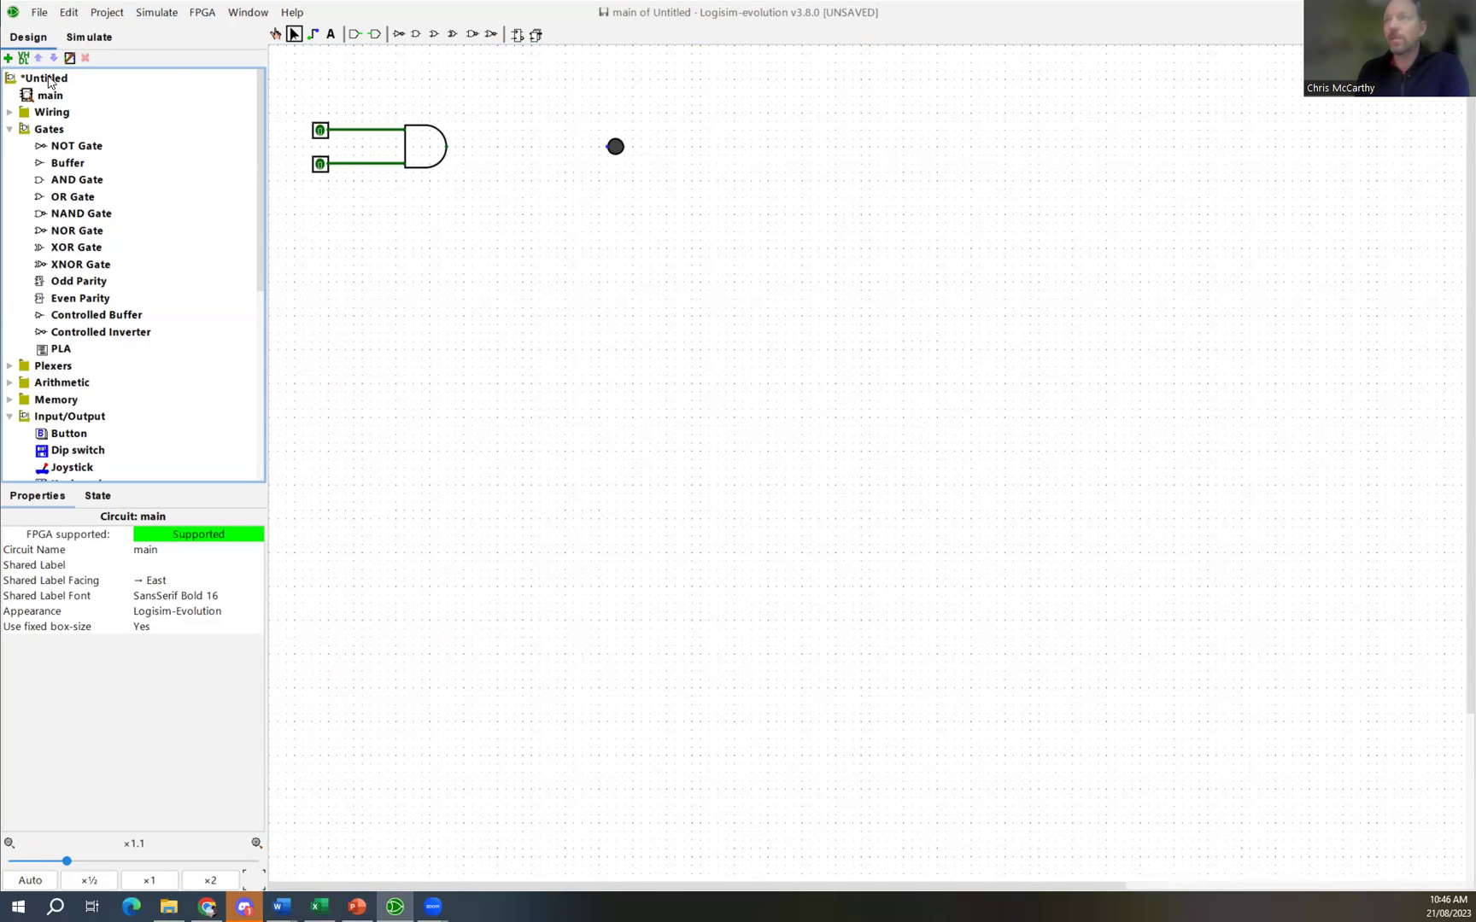
right_click(49, 79)
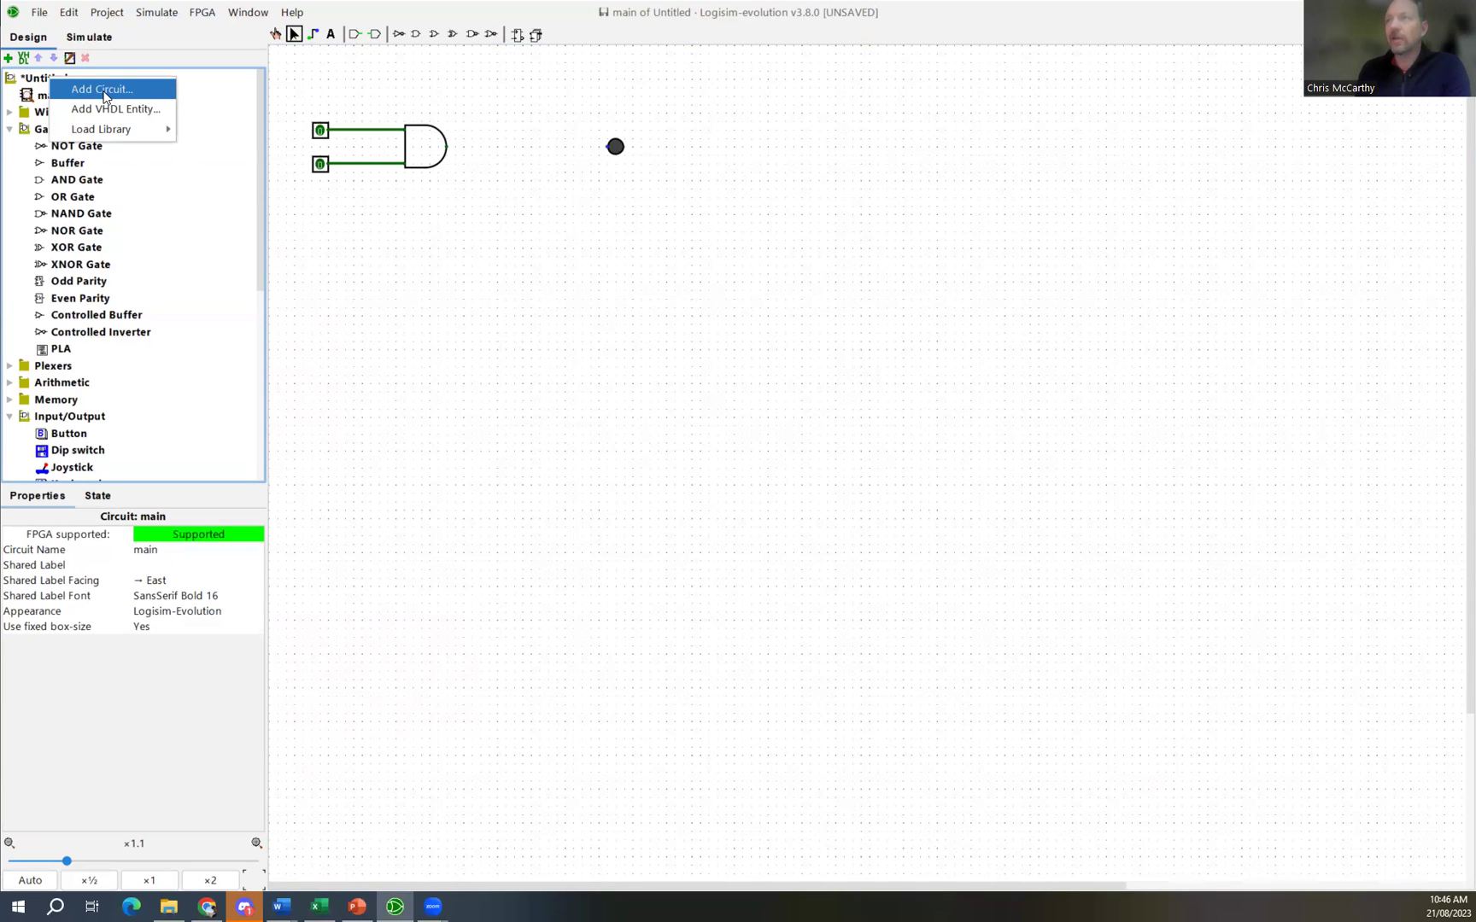
click(103, 91)
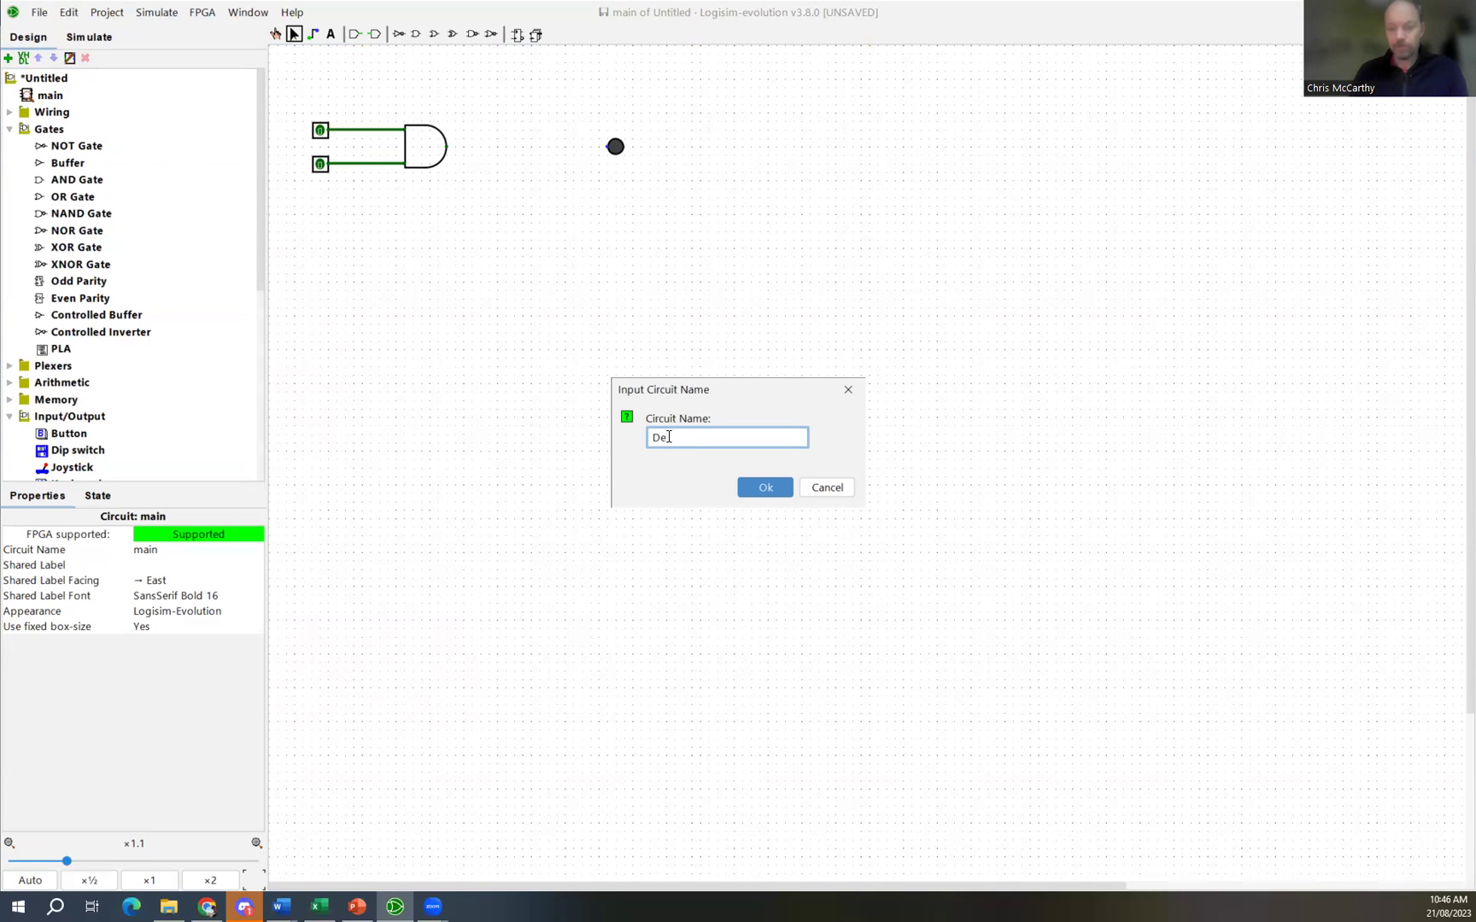
text(Demo)
click(763, 488)
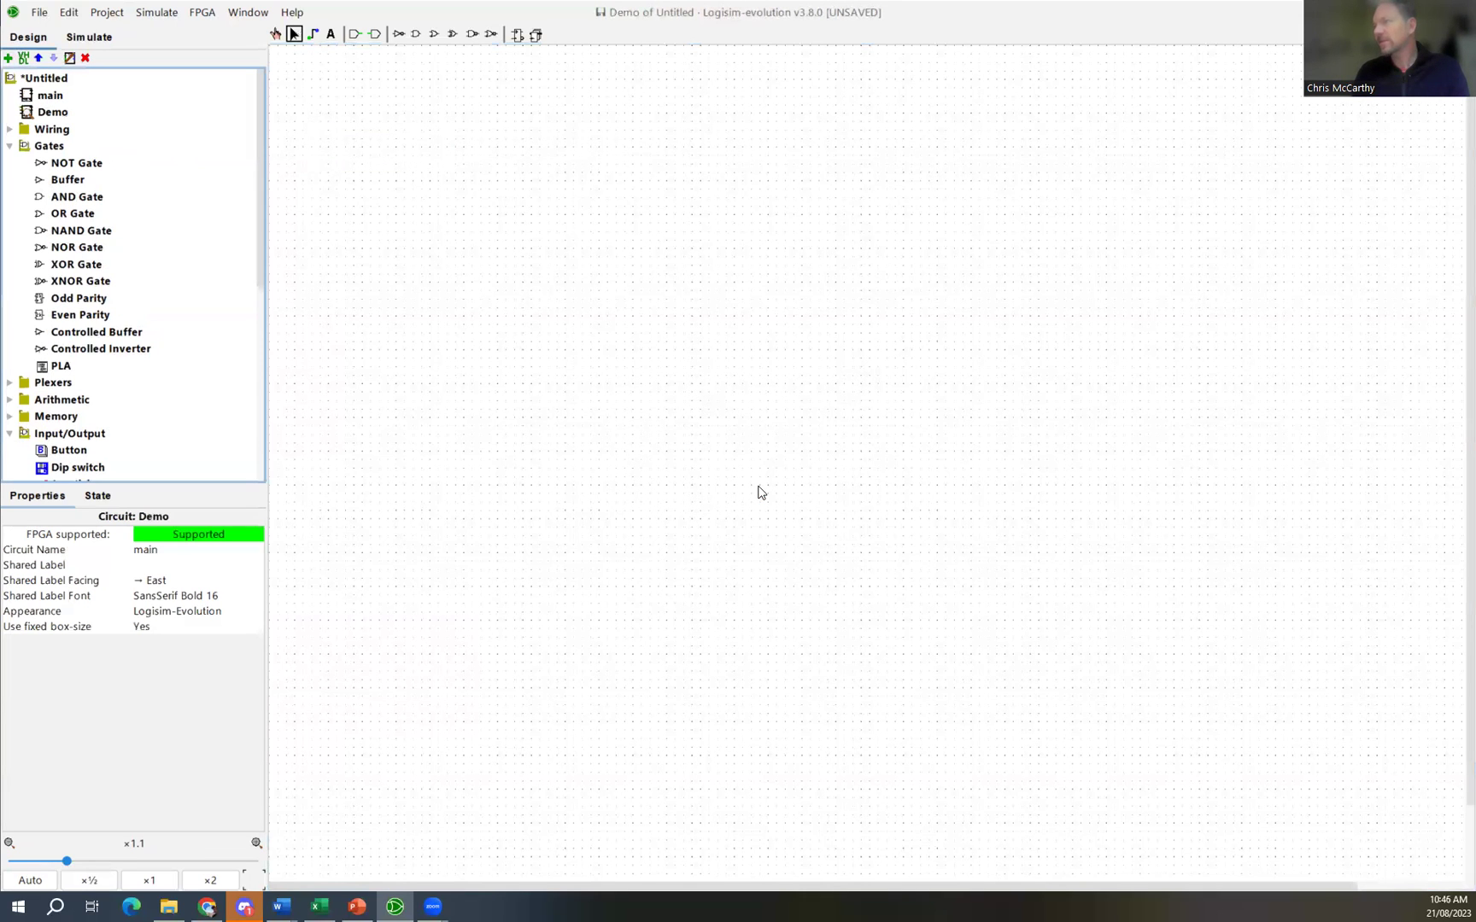
double_click(51, 98)
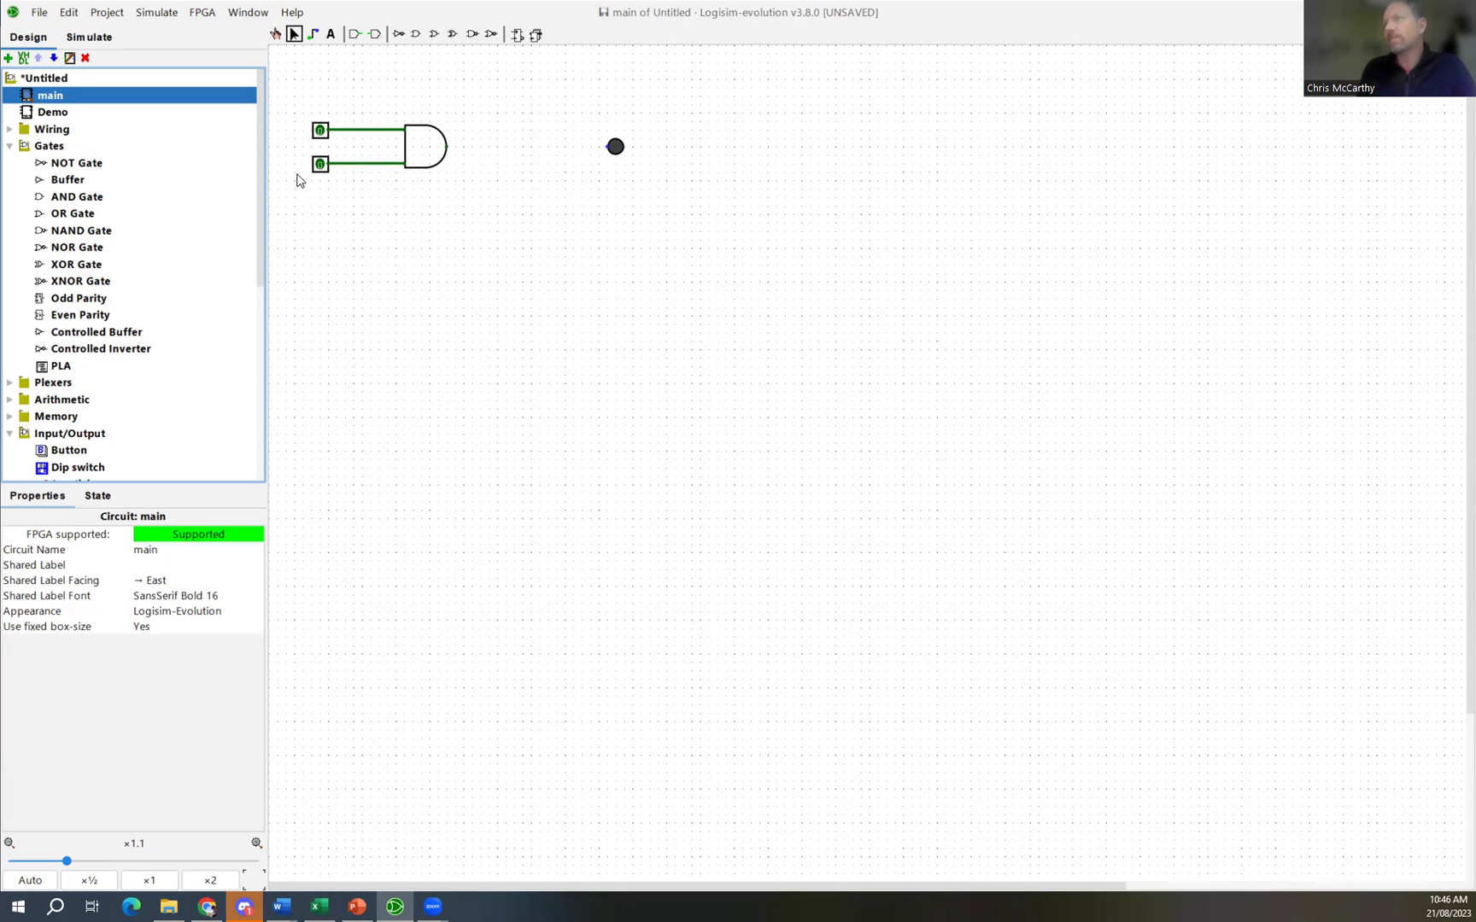
double_click(60, 113)
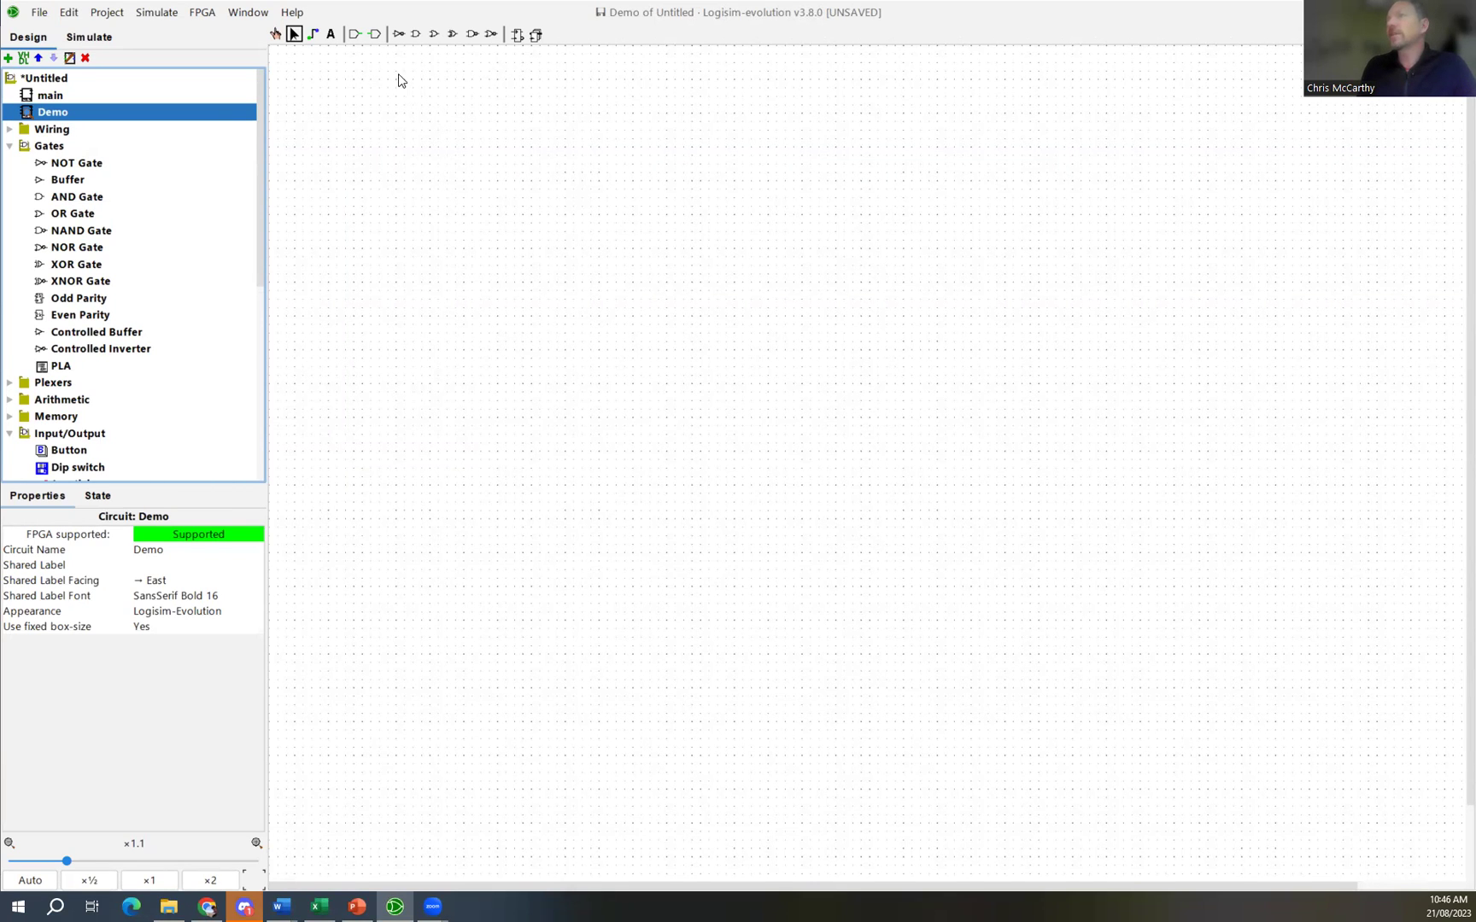
Step: Place an input pin and a NOT gate to its right, wired together
click(10, 129)
click(47, 165)
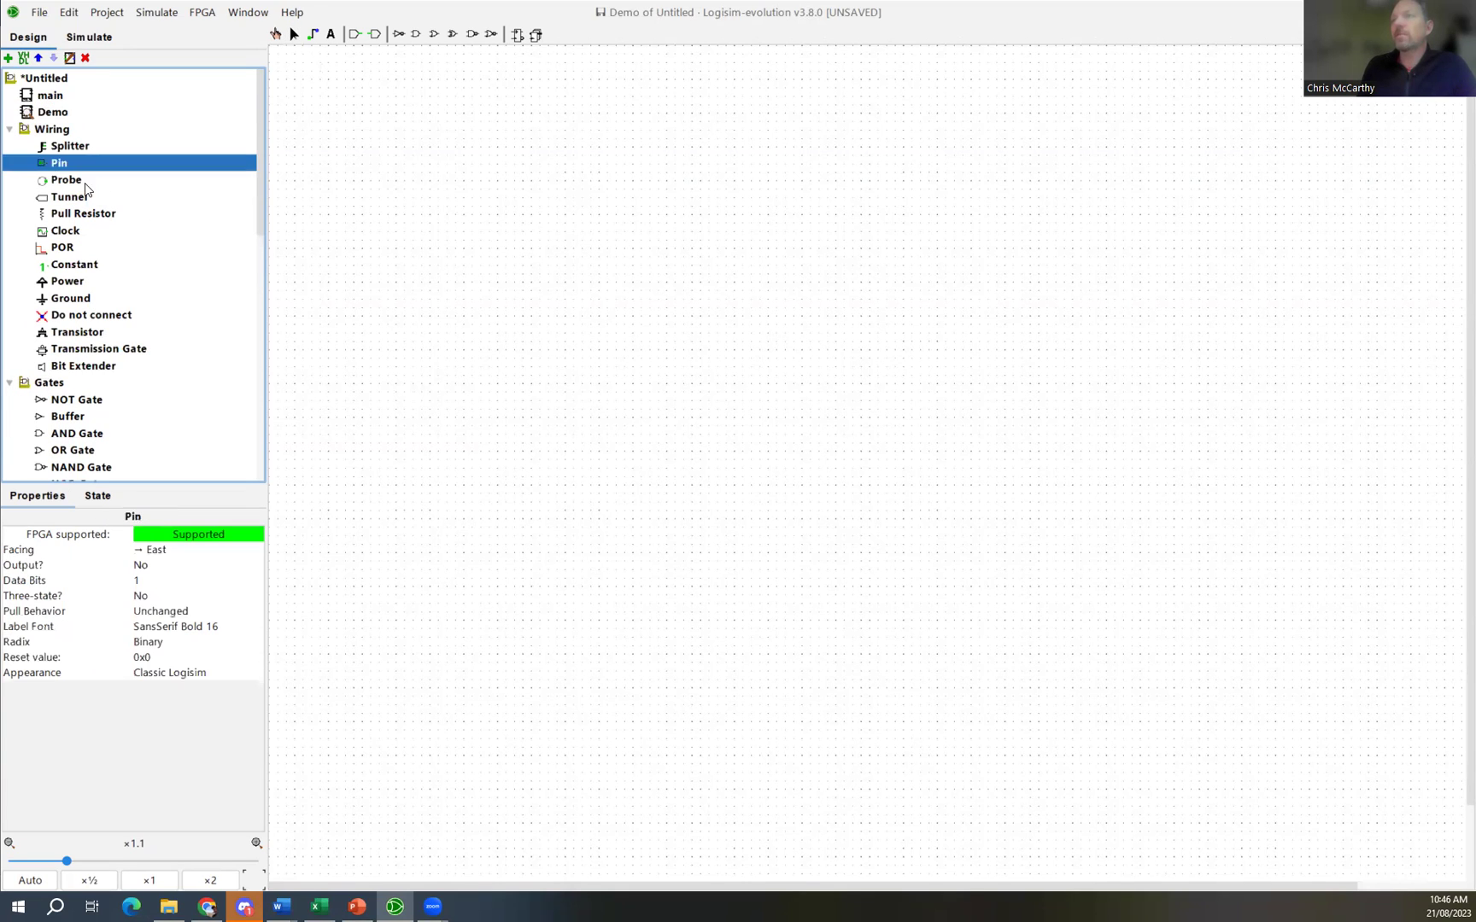
click(329, 163)
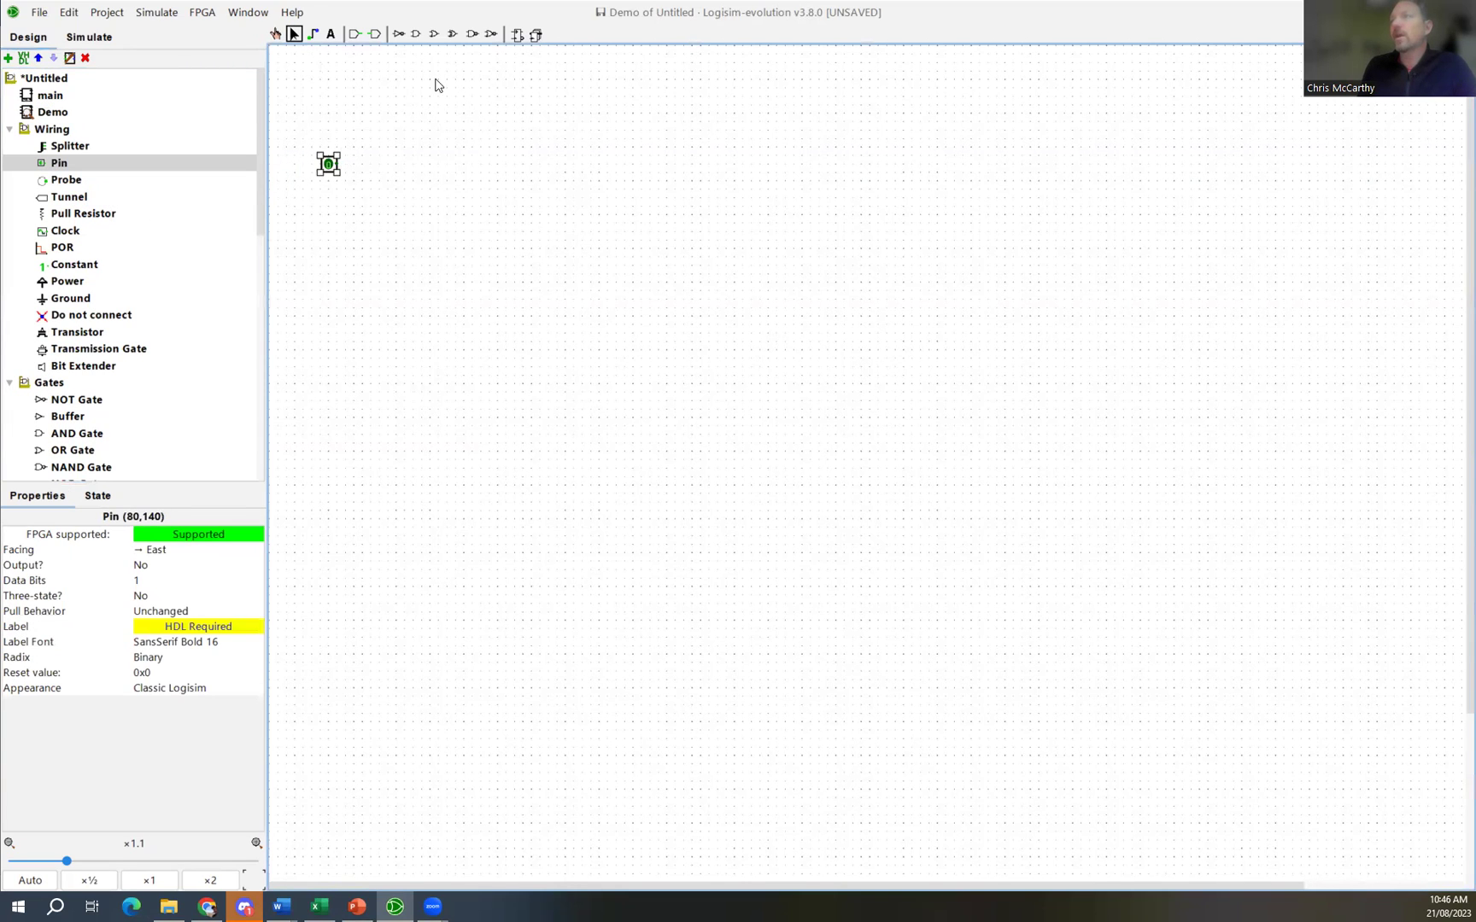
click(398, 34)
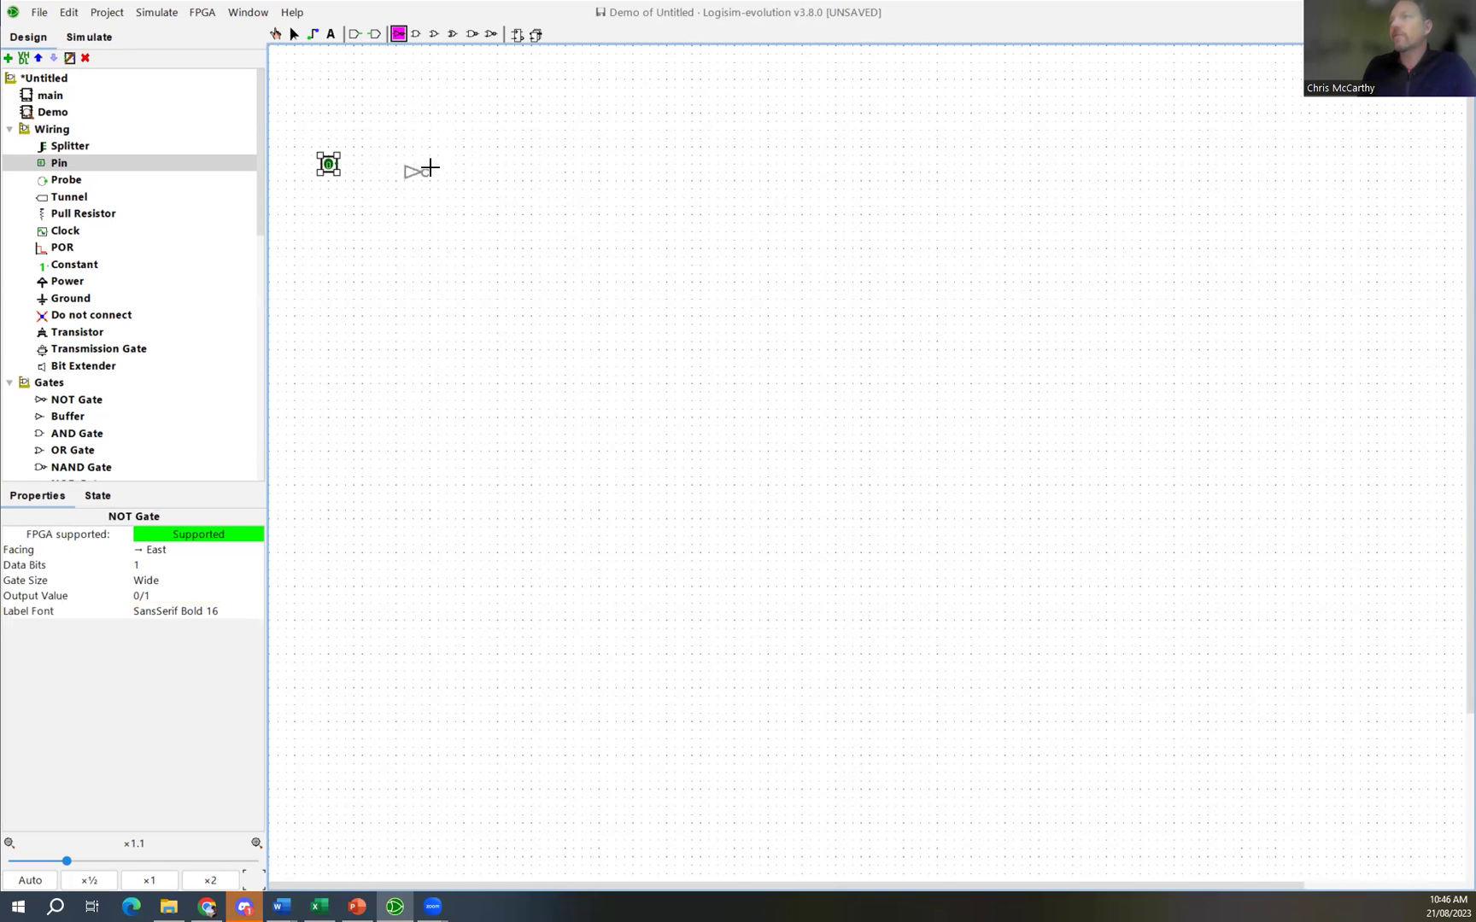
click(419, 162)
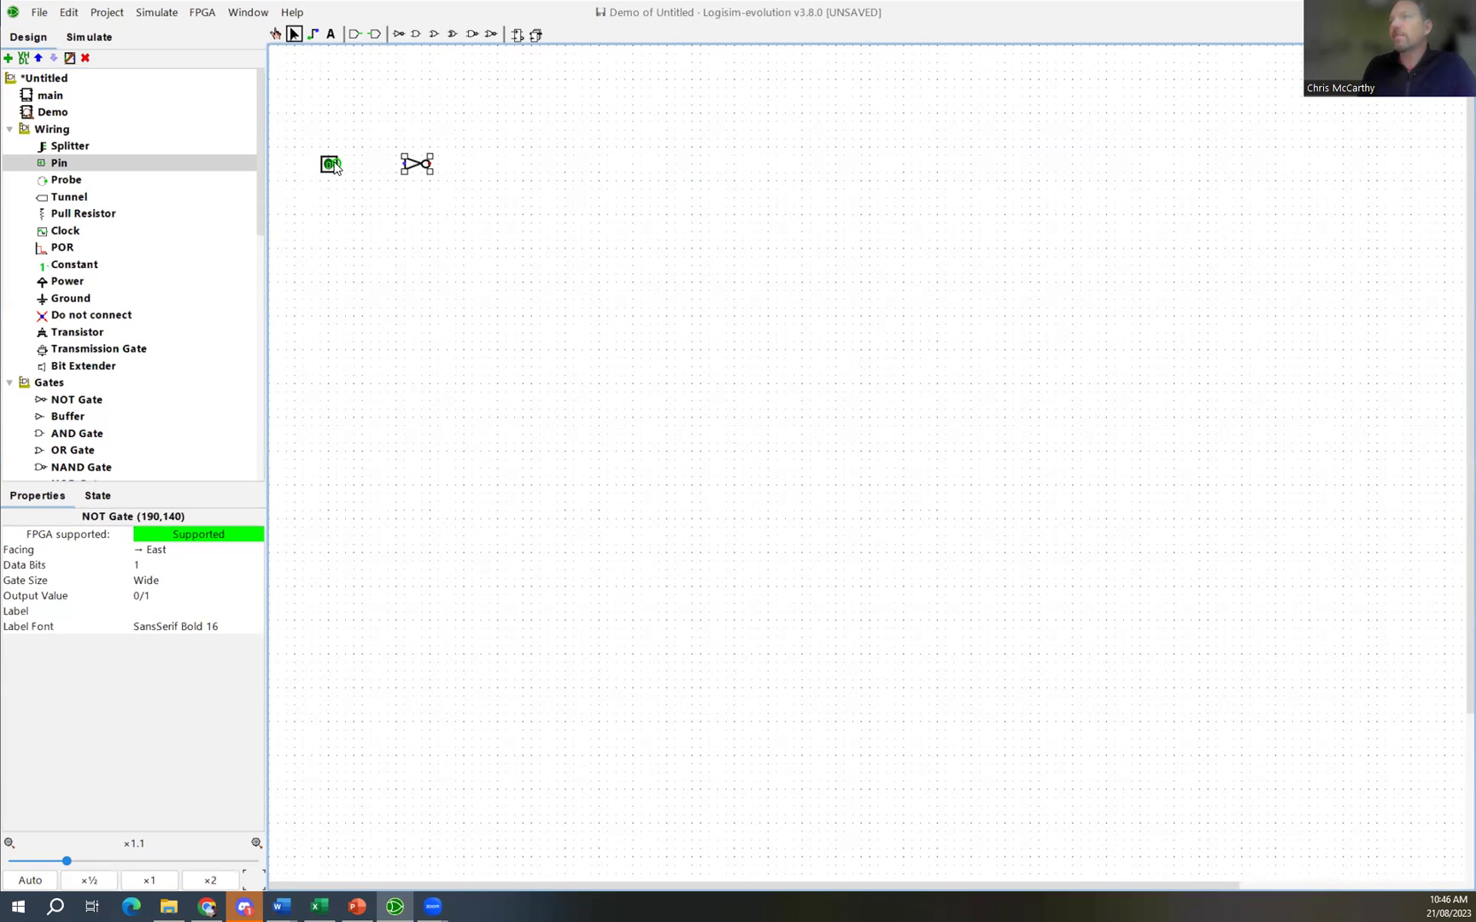
drag(340, 165, 404, 170)
Step: Add a west-facing second pin right of the NOT gate and wire the gate's output to it
click(70, 162)
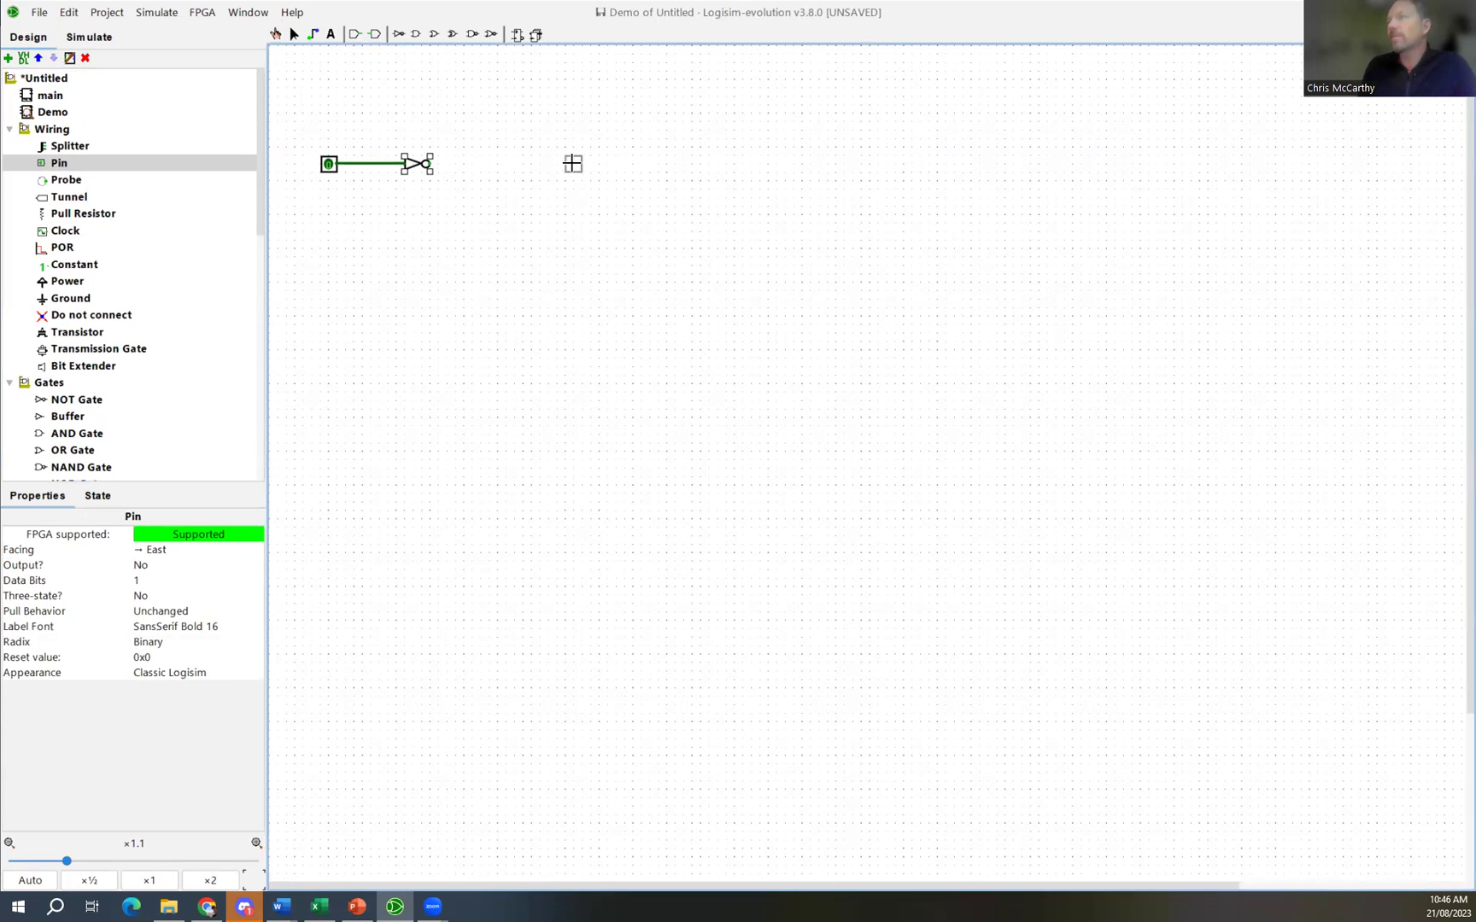
click(519, 164)
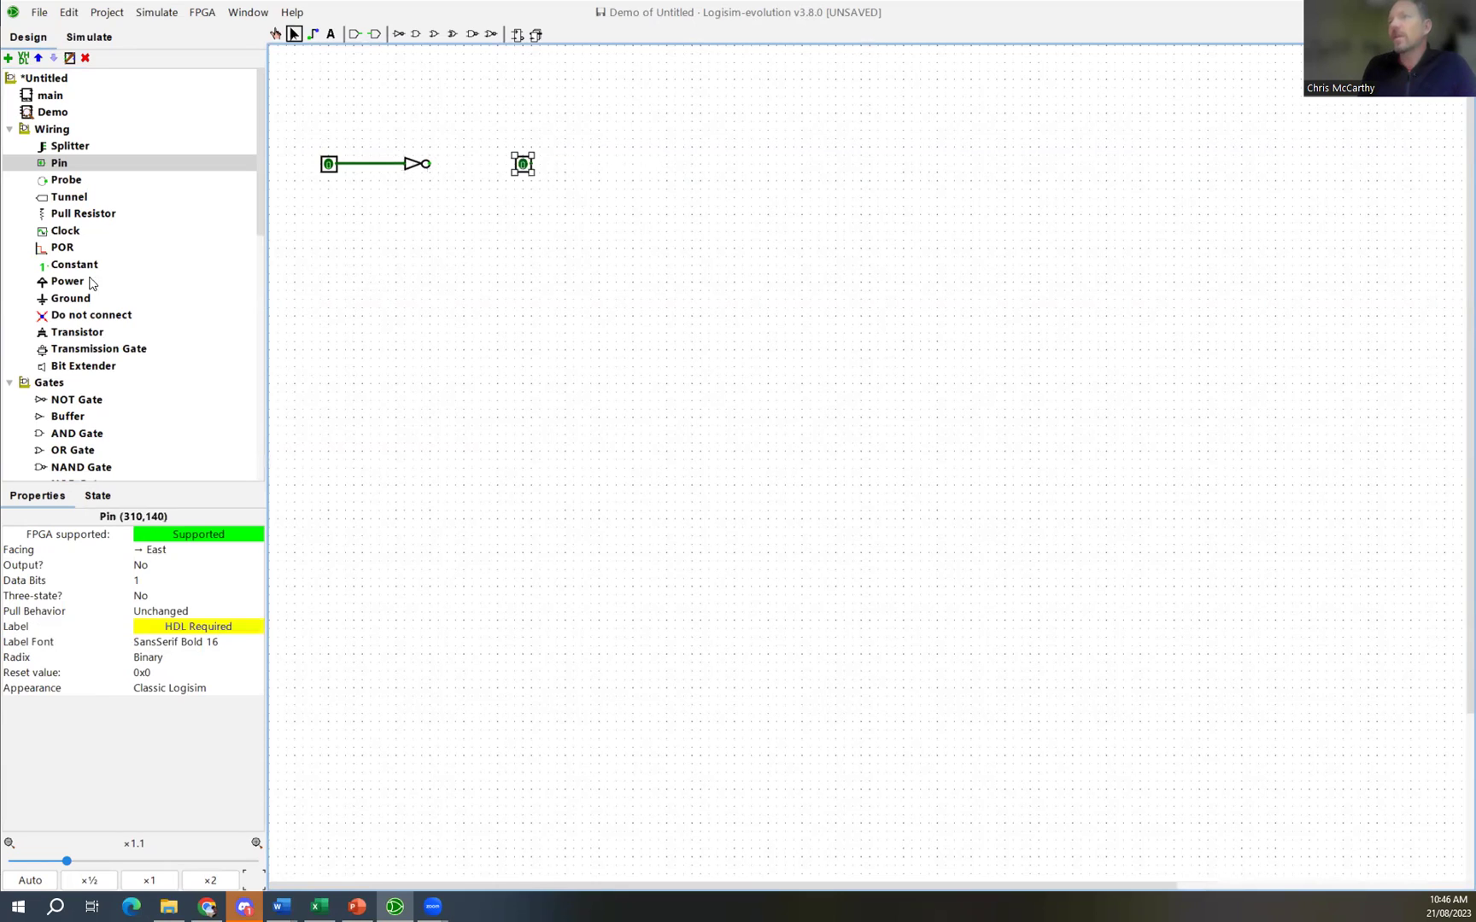
click(156, 554)
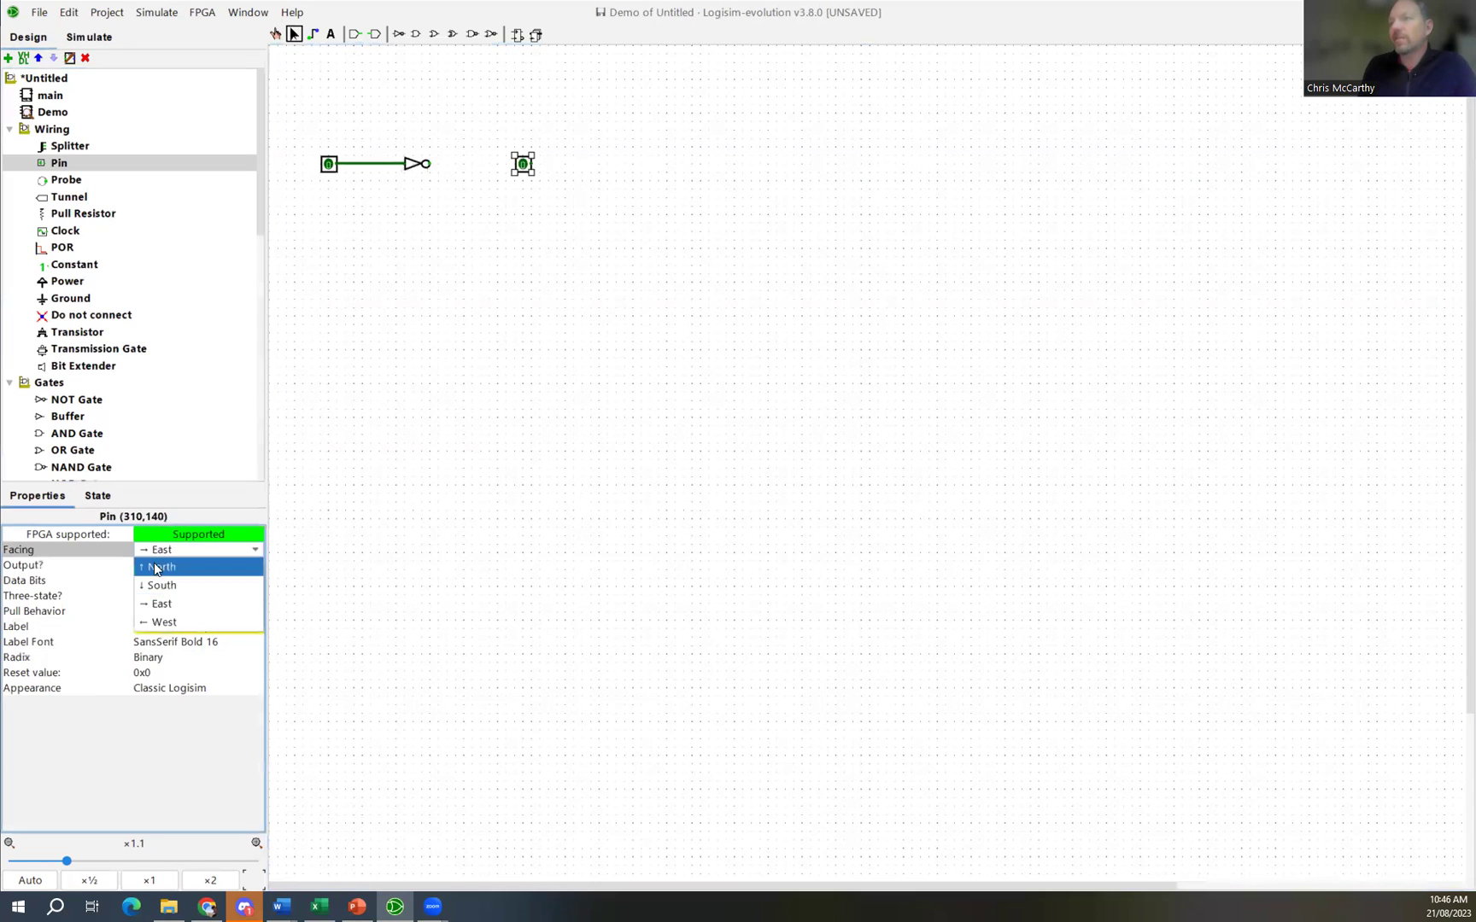
click(152, 621)
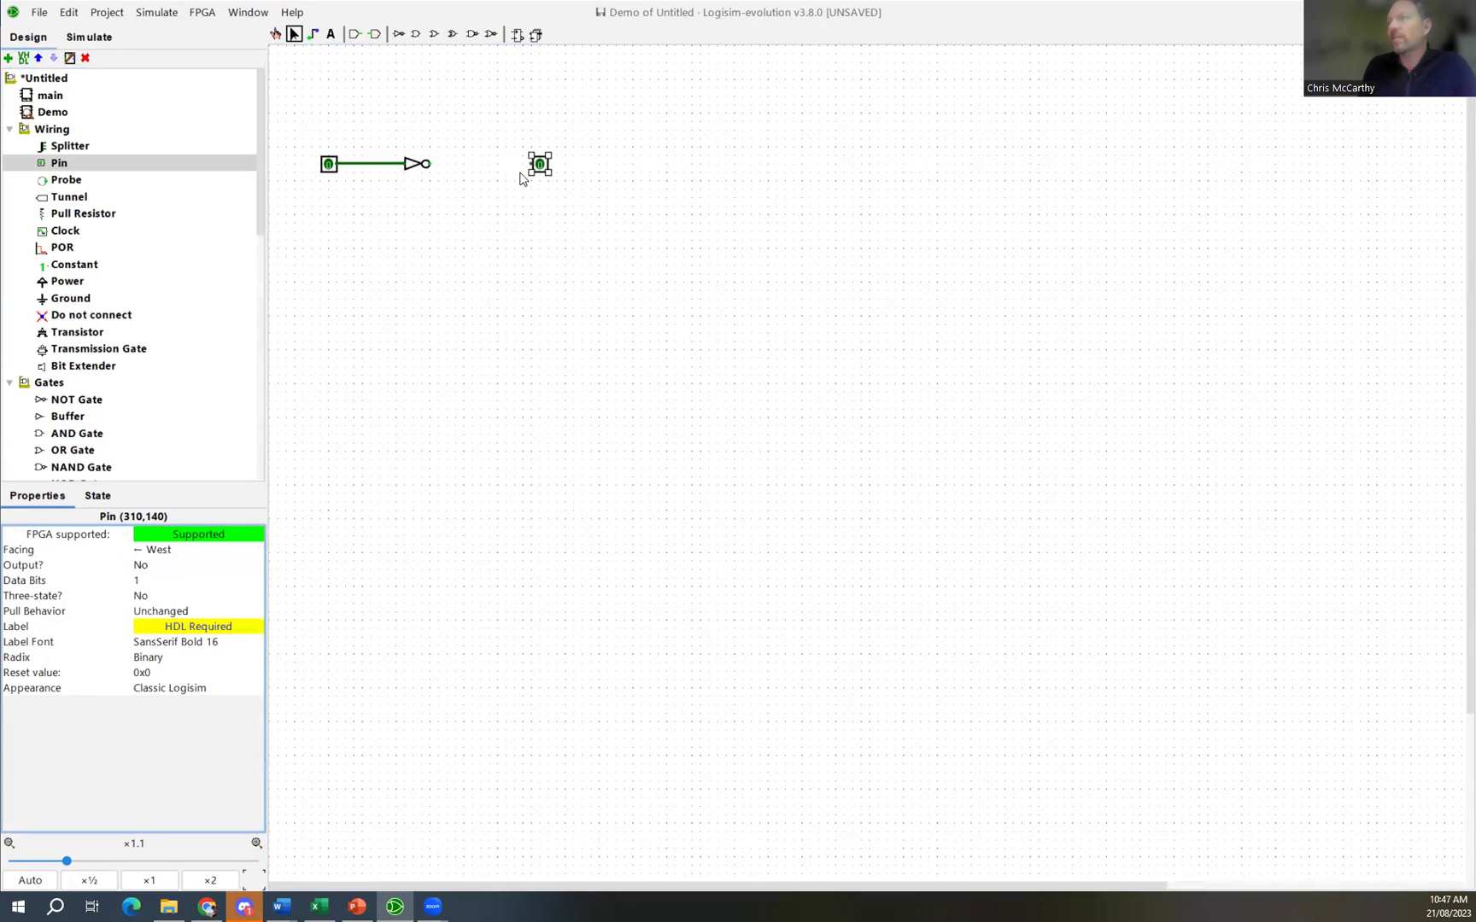
drag(530, 163, 427, 164)
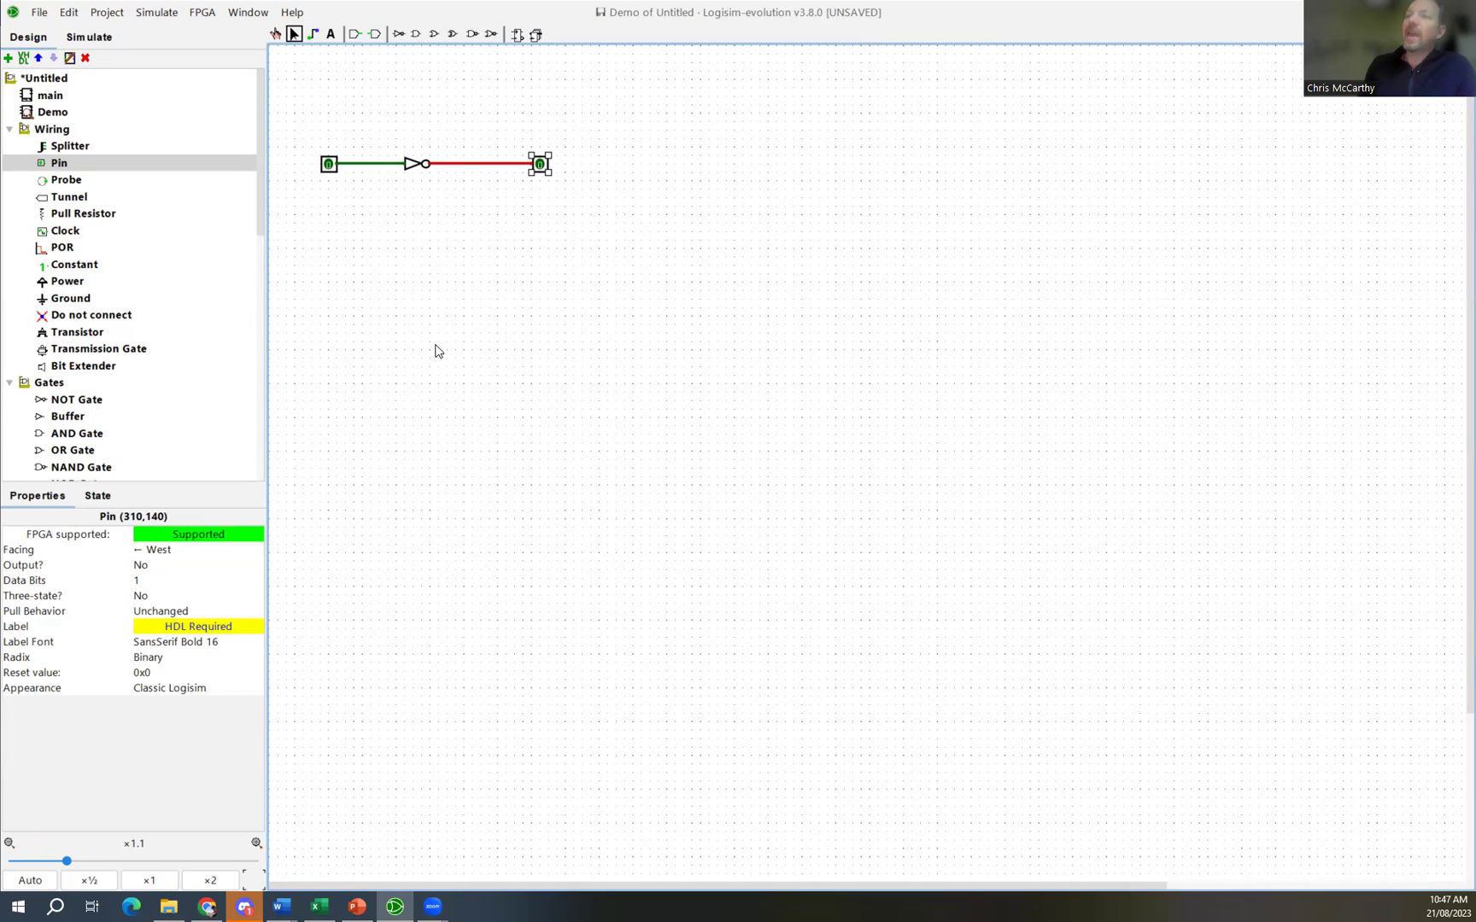
Step: Set the right pin's Output? property to Yes so it shows the inverted value 1
click(141, 567)
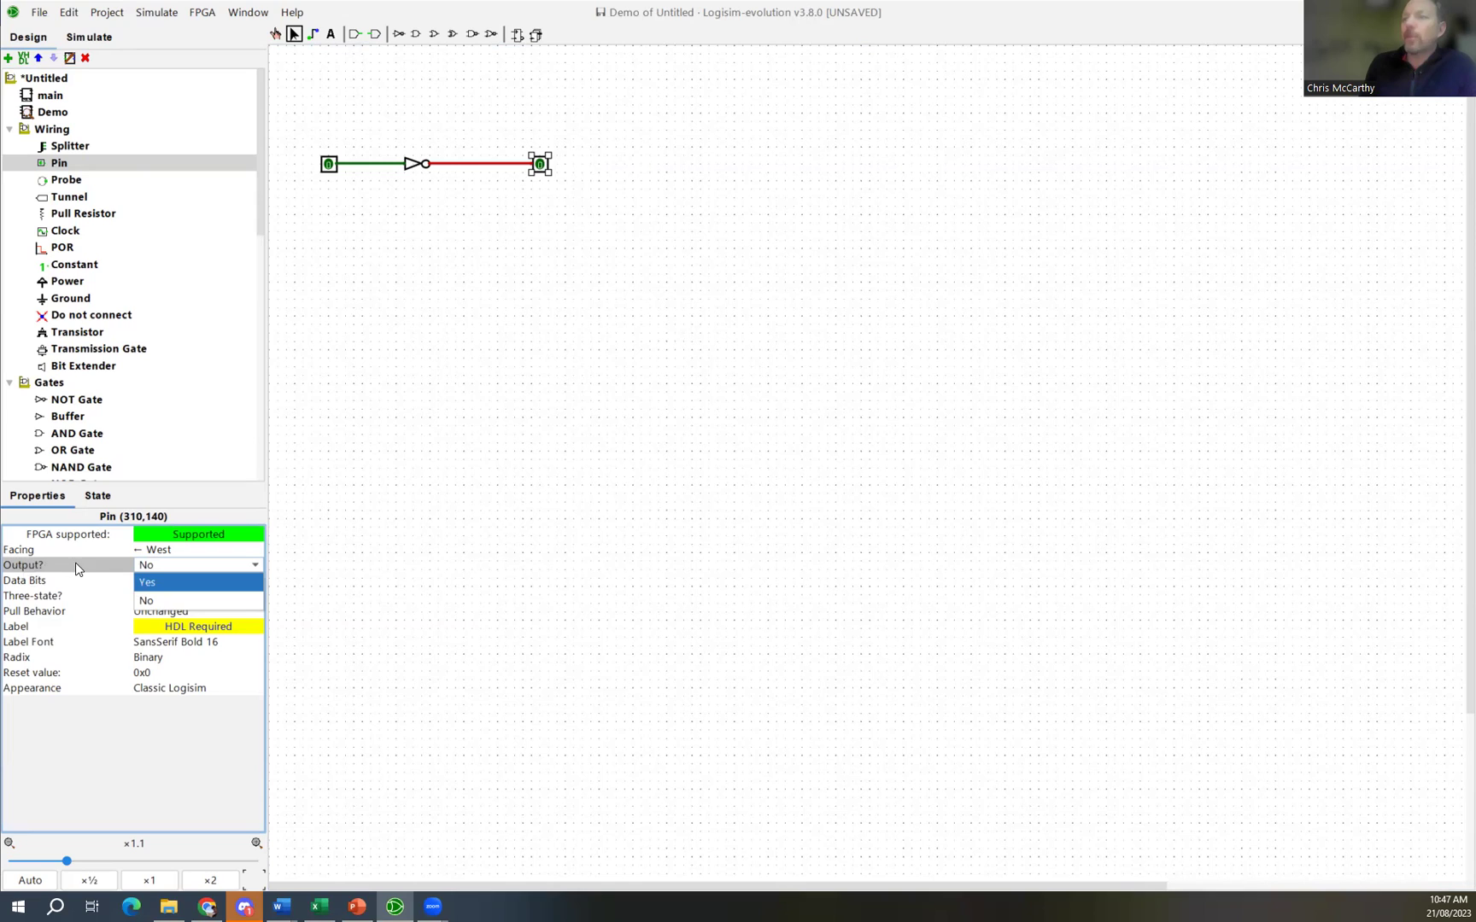
click(154, 582)
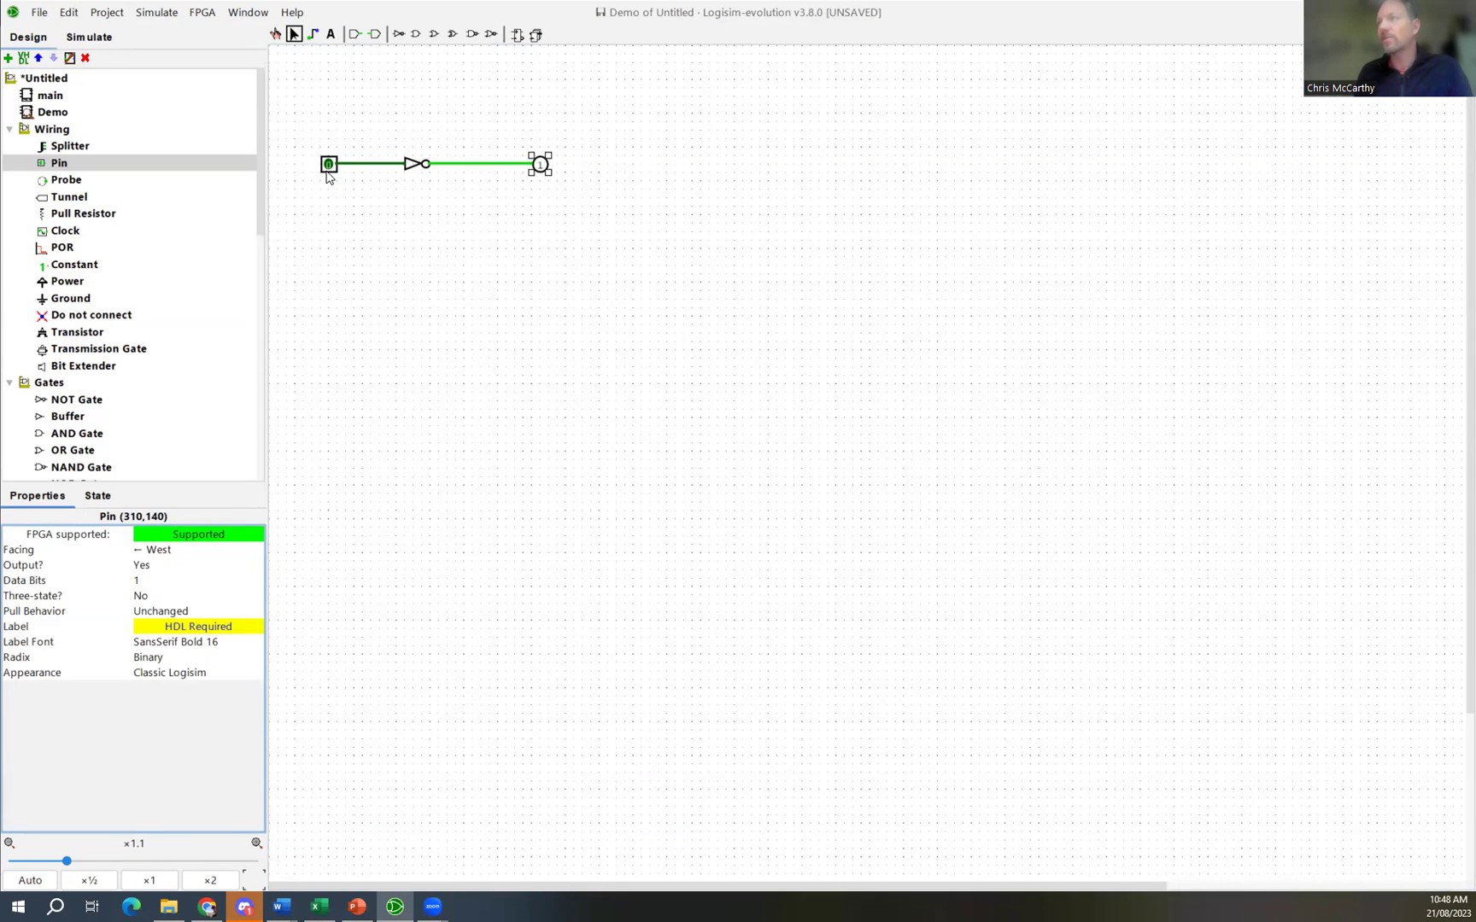
click(328, 172)
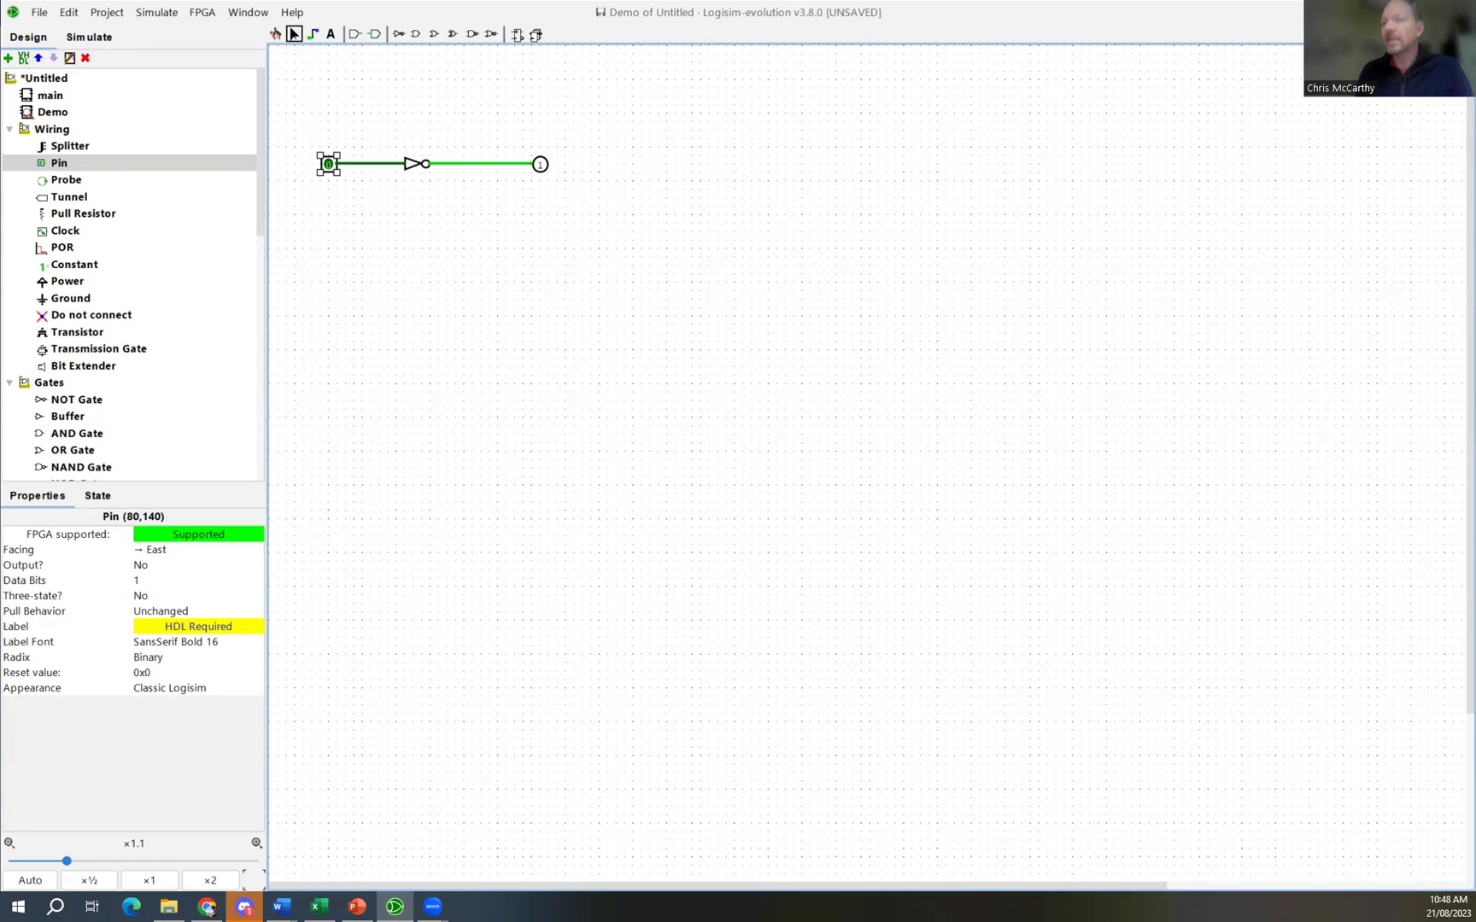
Step: Give the left input pin the label 'InputA'
click(180, 627)
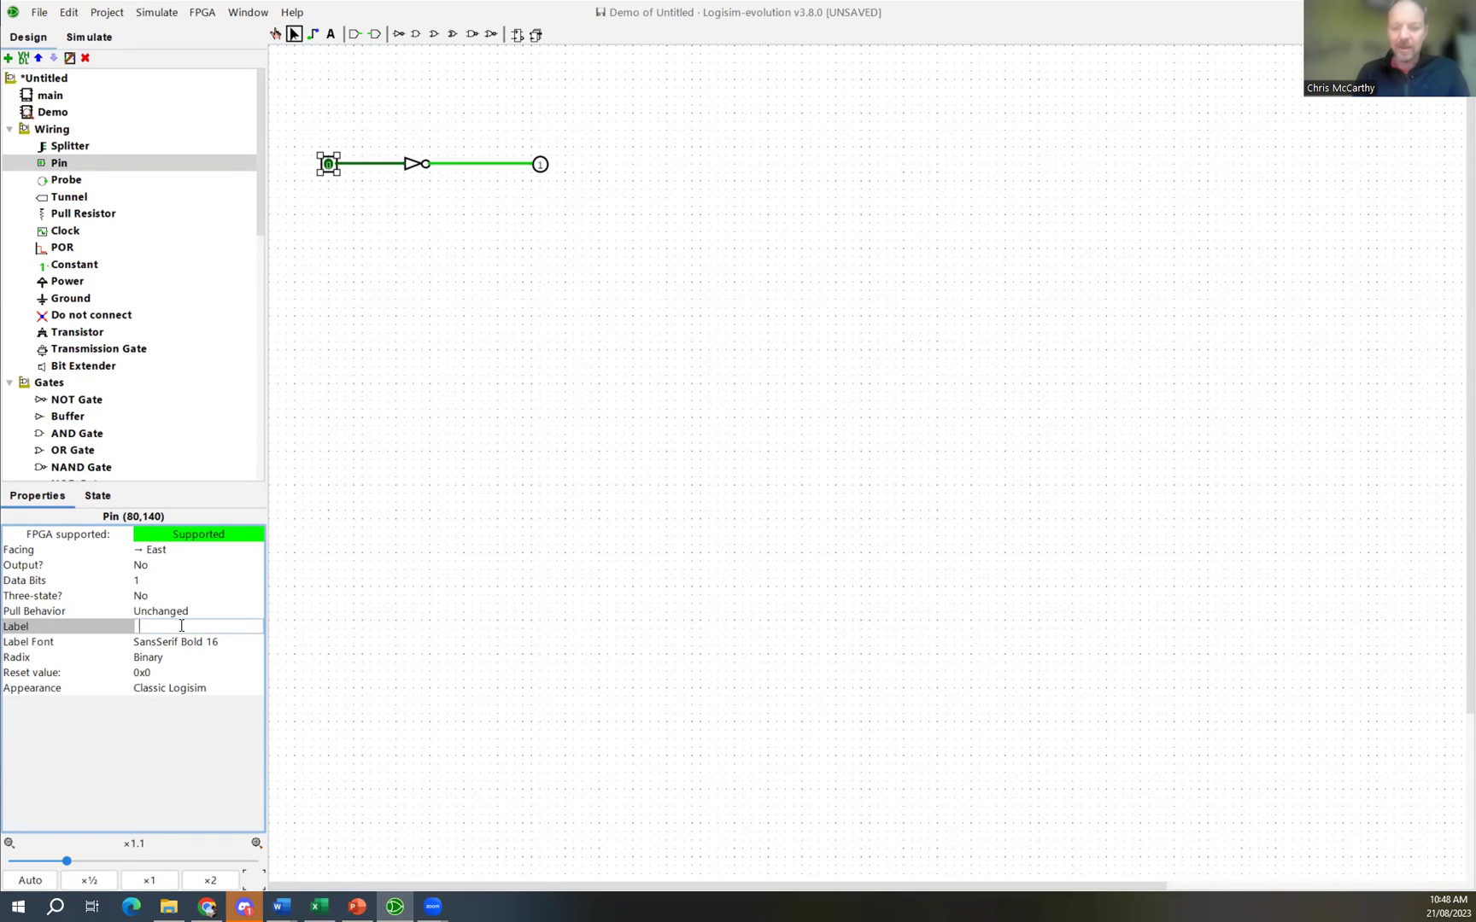
text(InputA)
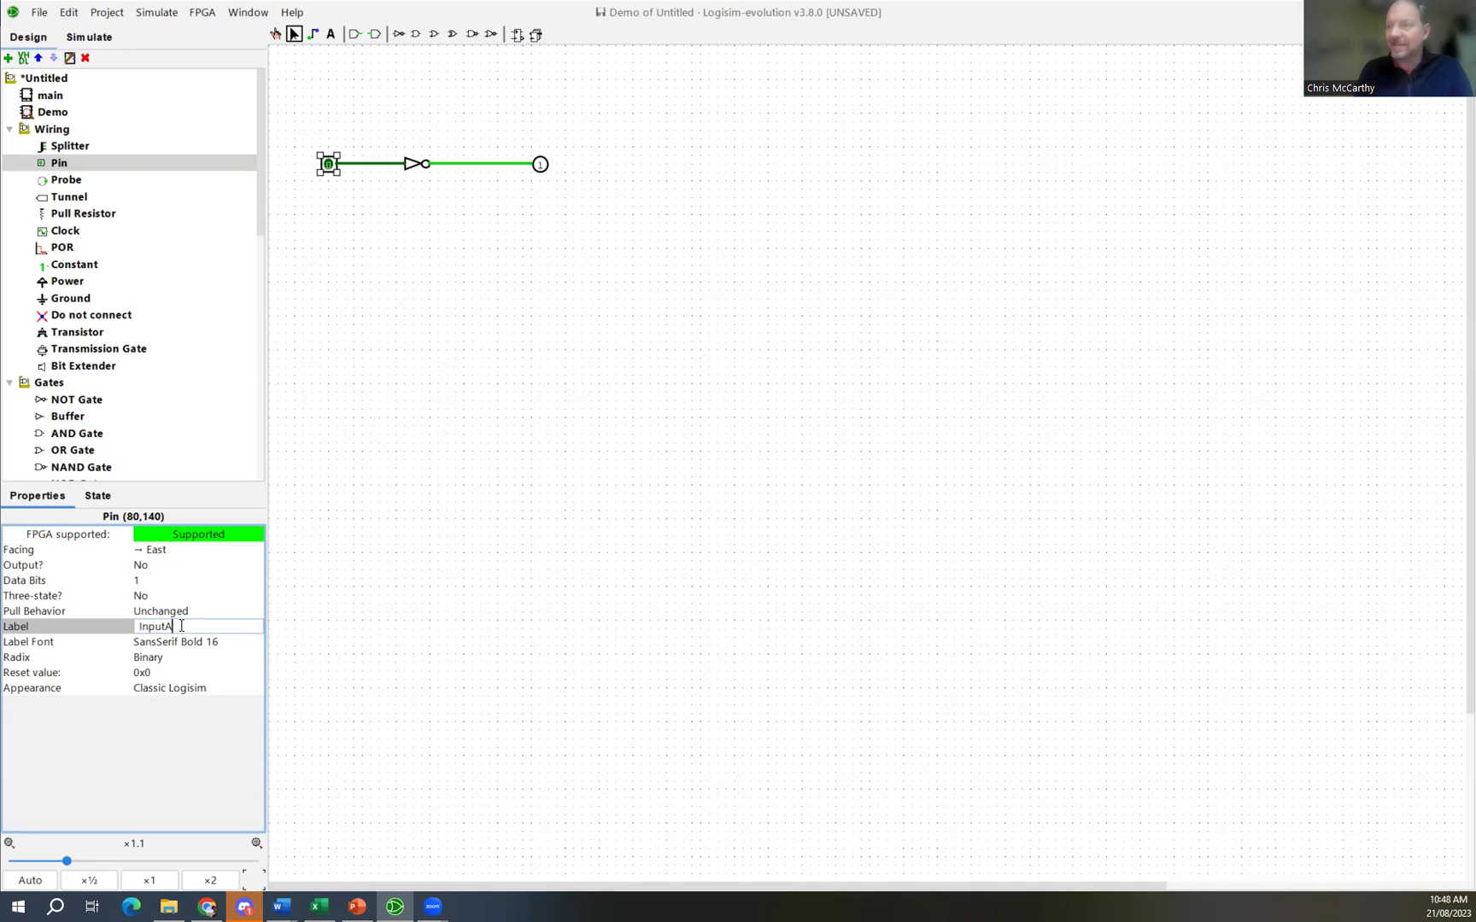
key(Return)
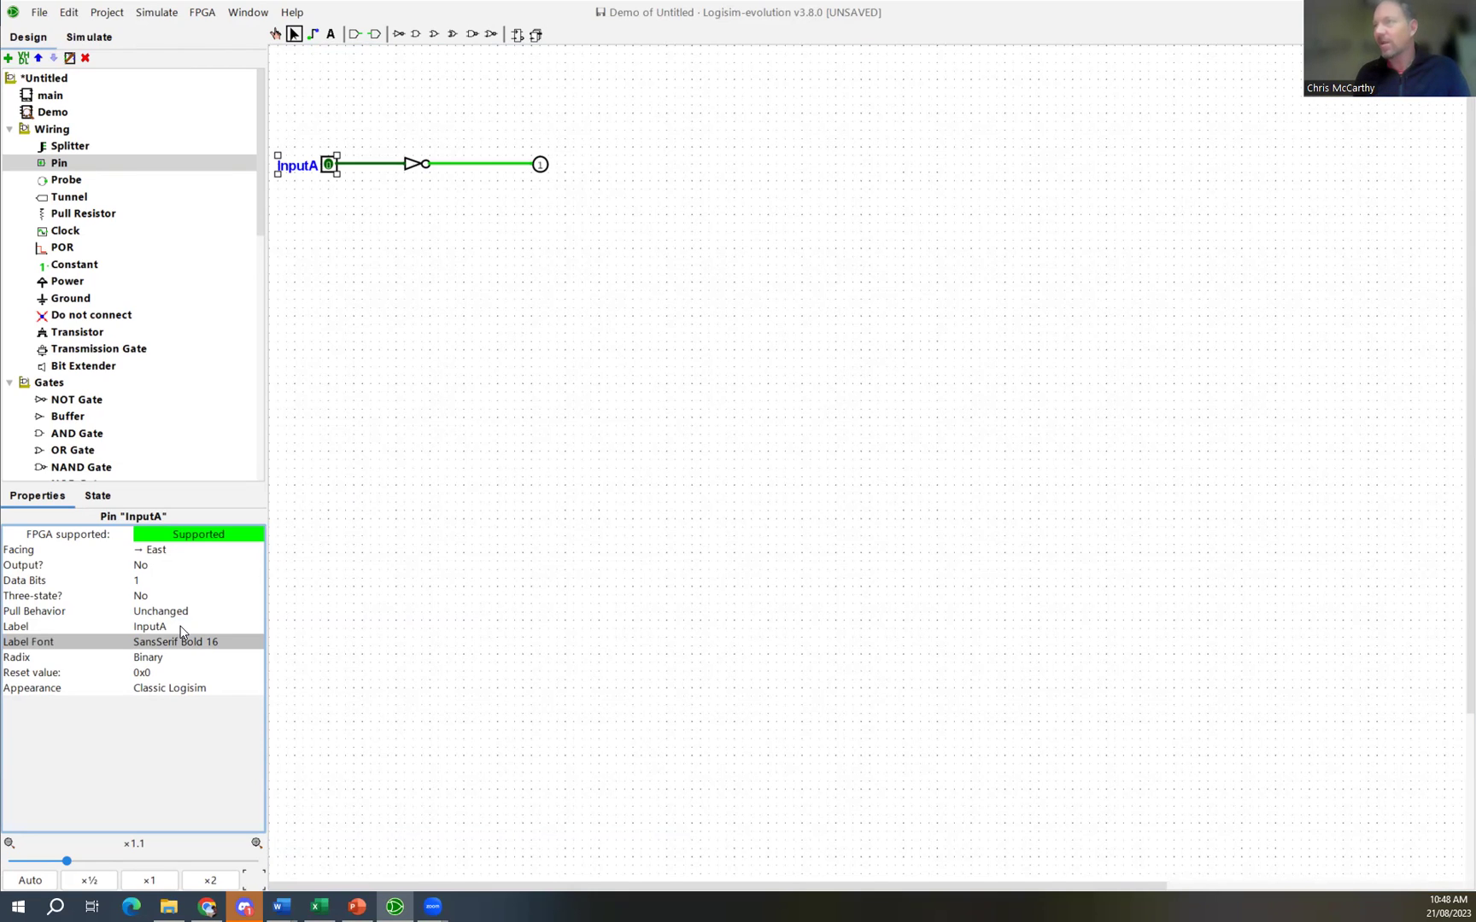
click(300, 199)
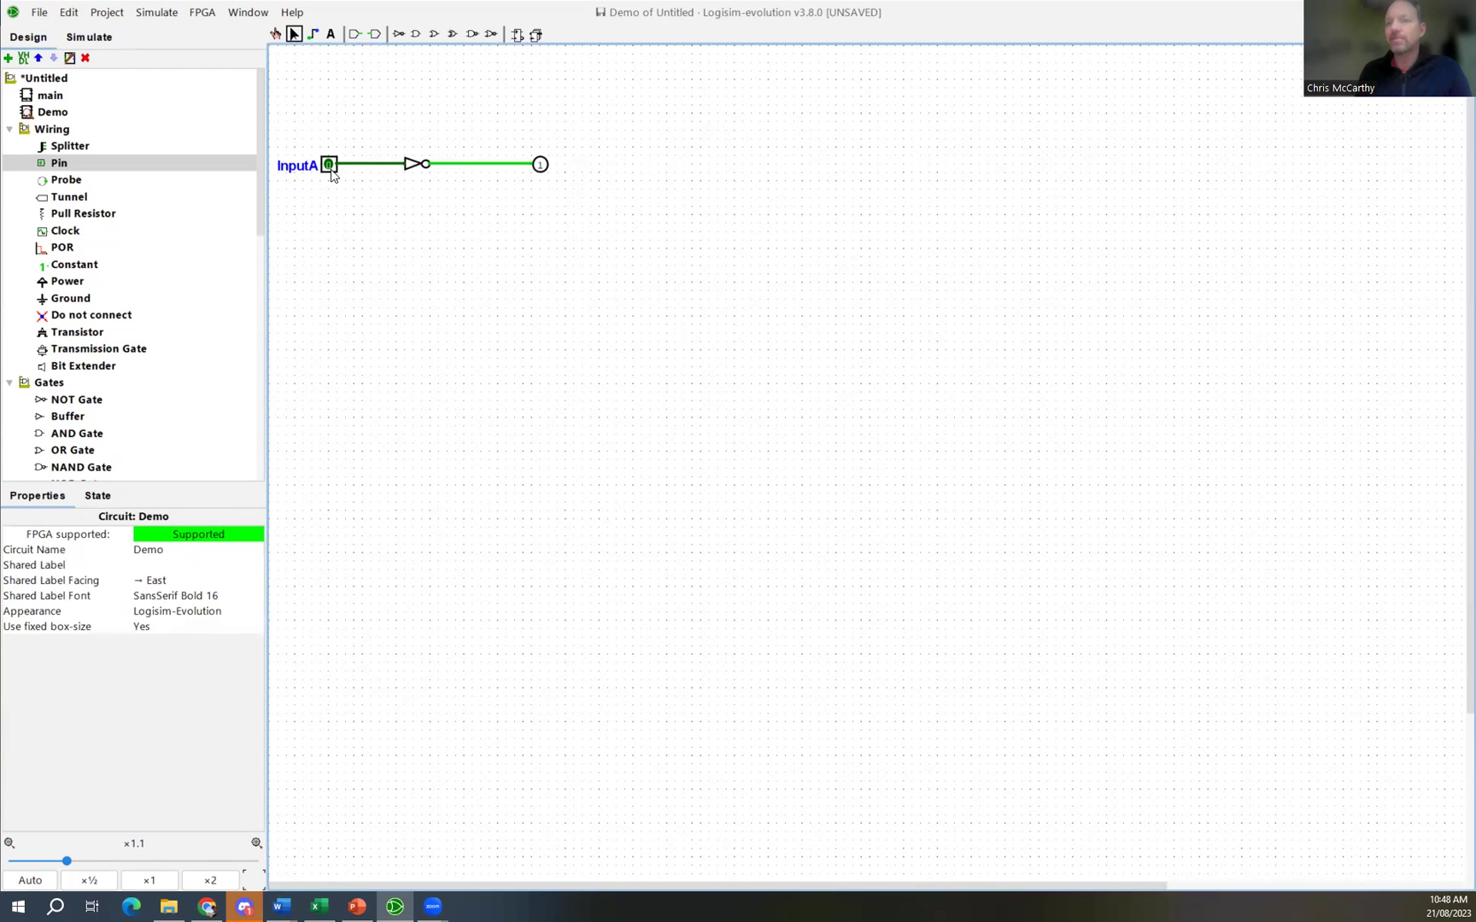
Step: Give the right output pin the label 'OutputA'
click(540, 166)
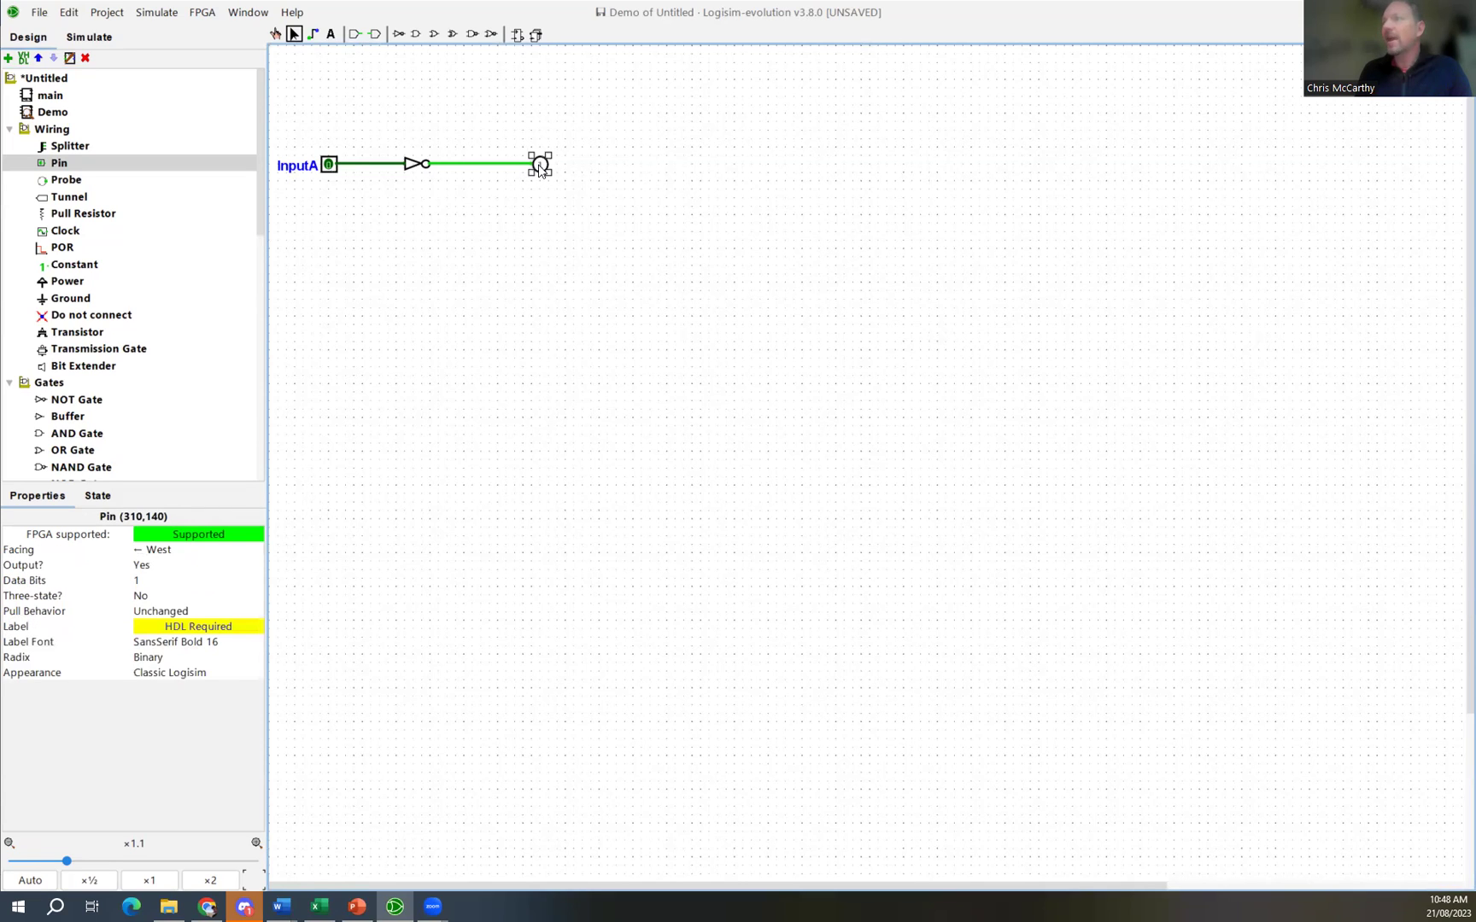
click(201, 627)
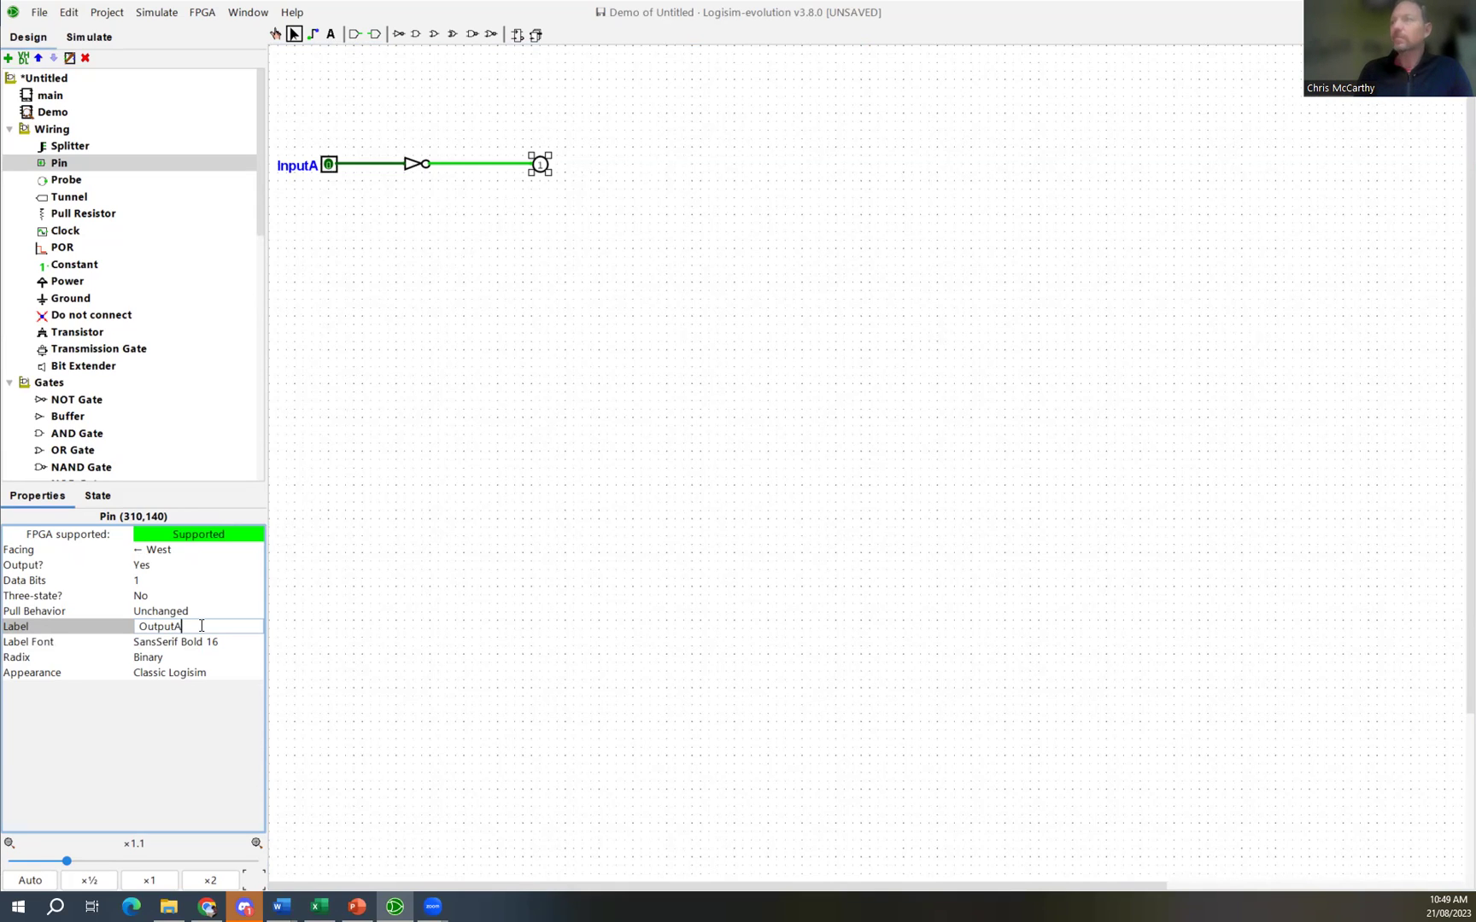
key(Return)
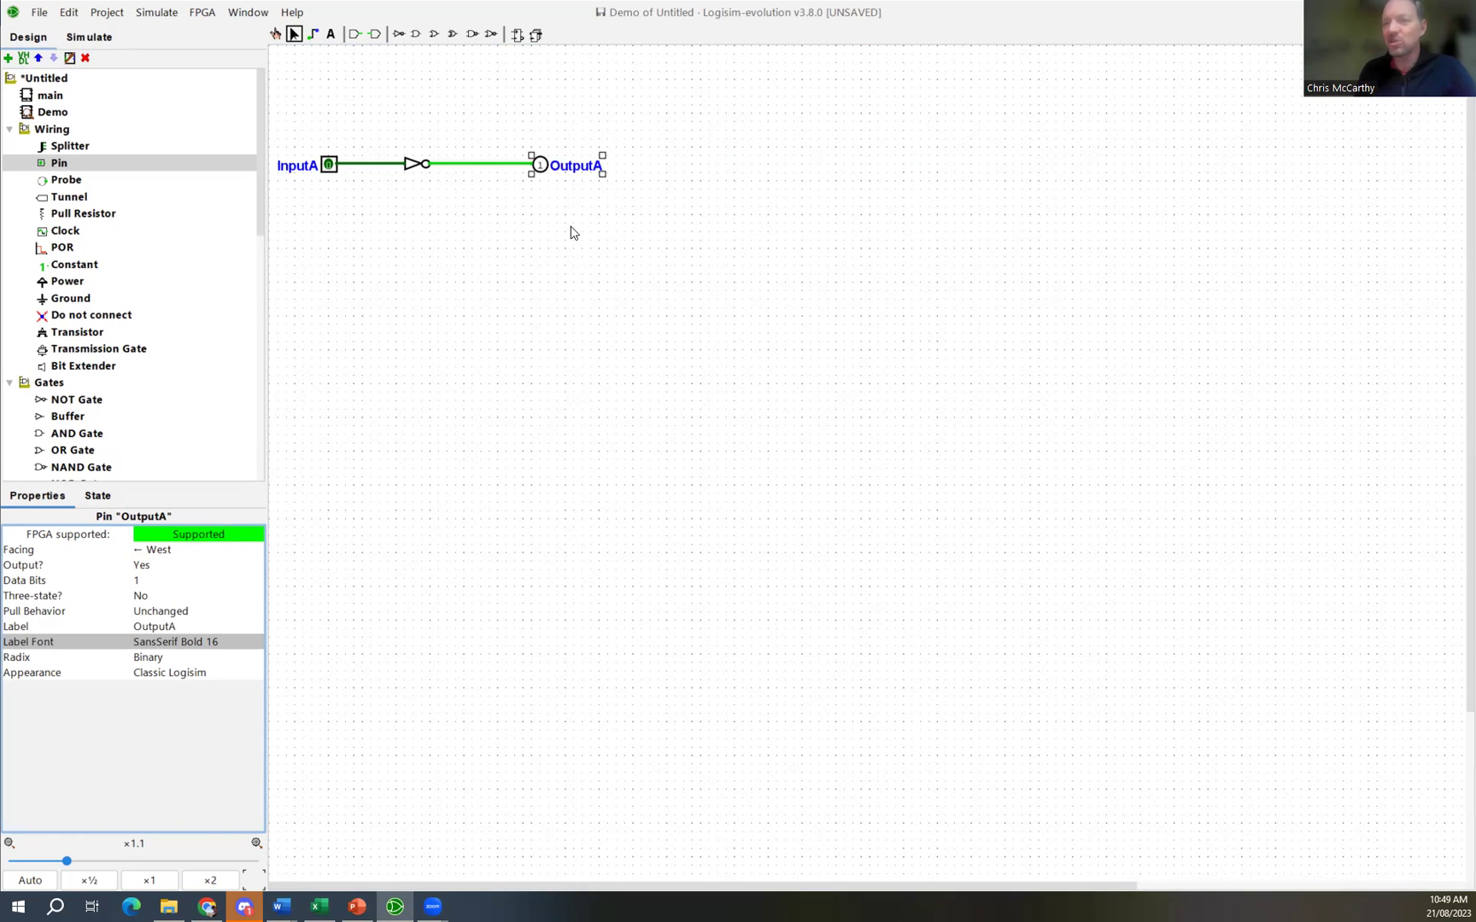
click(466, 252)
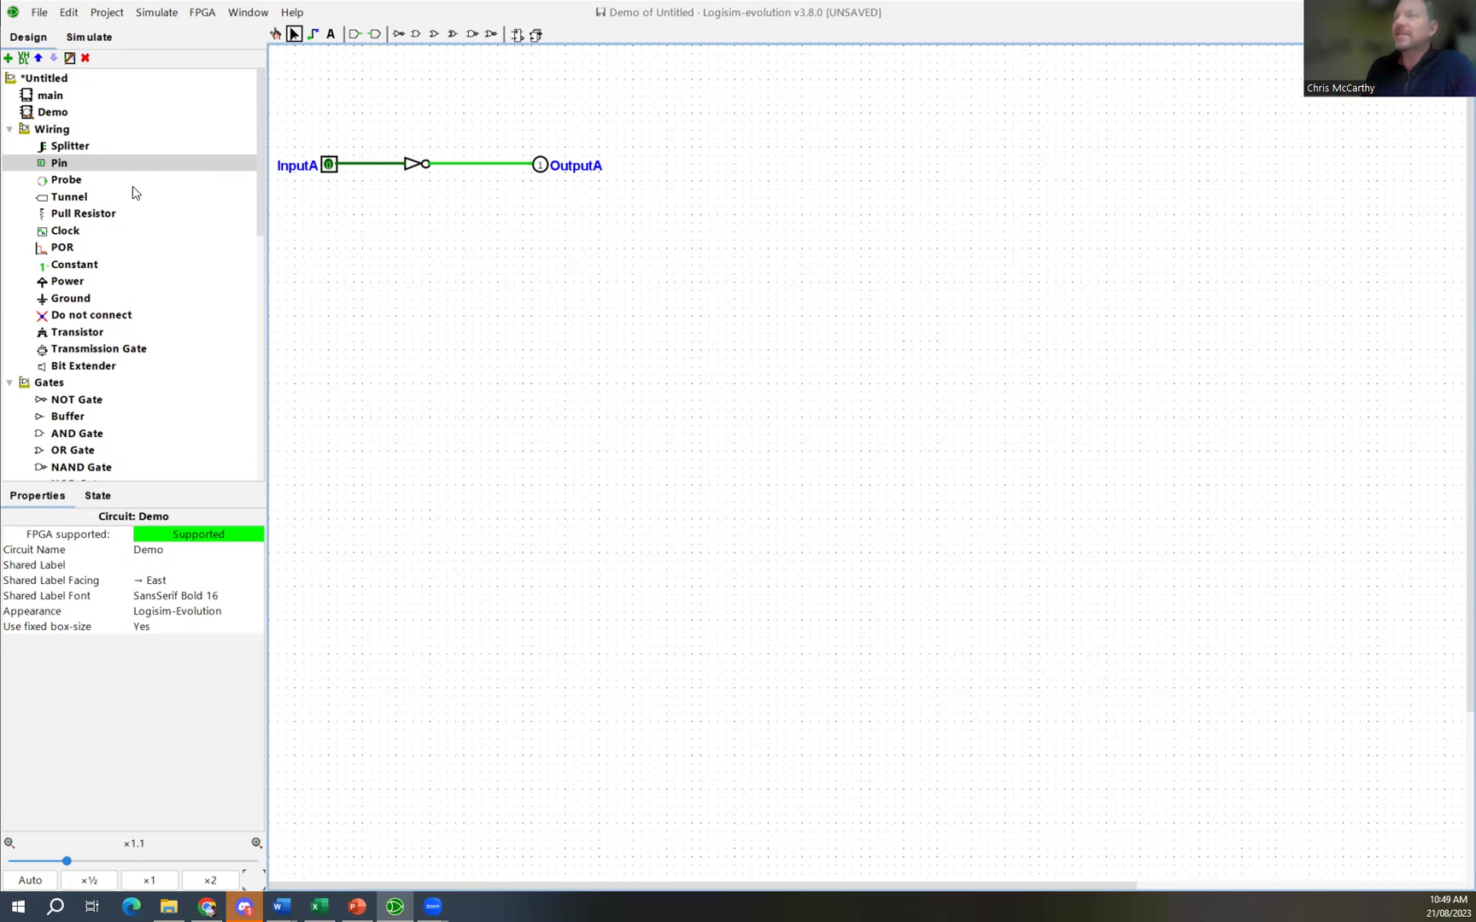
Step: Place a Demo subcircuit block in the main circuit
click(37, 116)
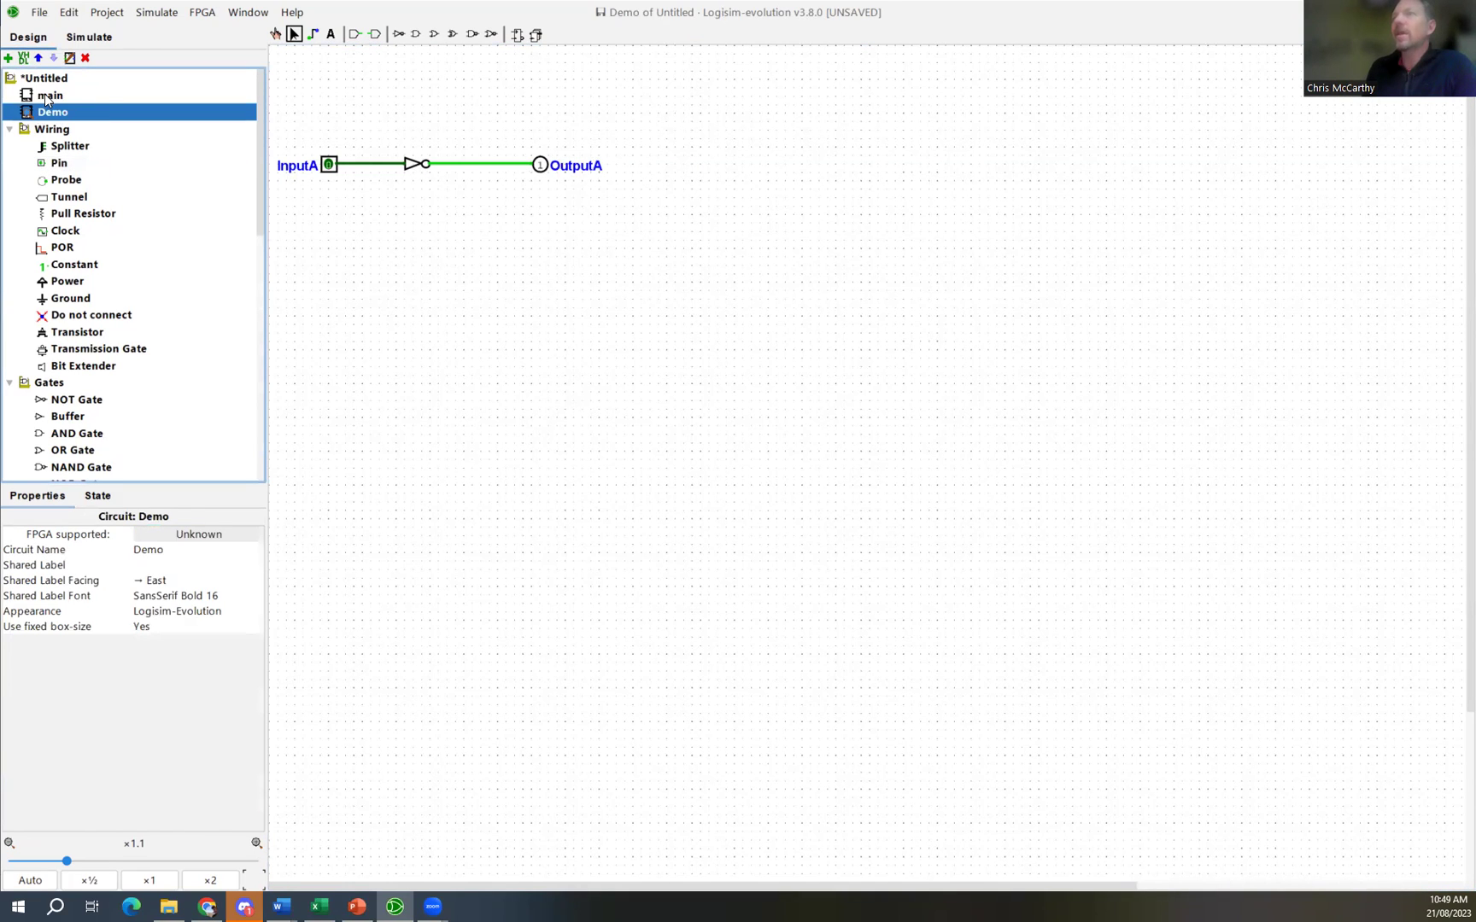
double_click(47, 96)
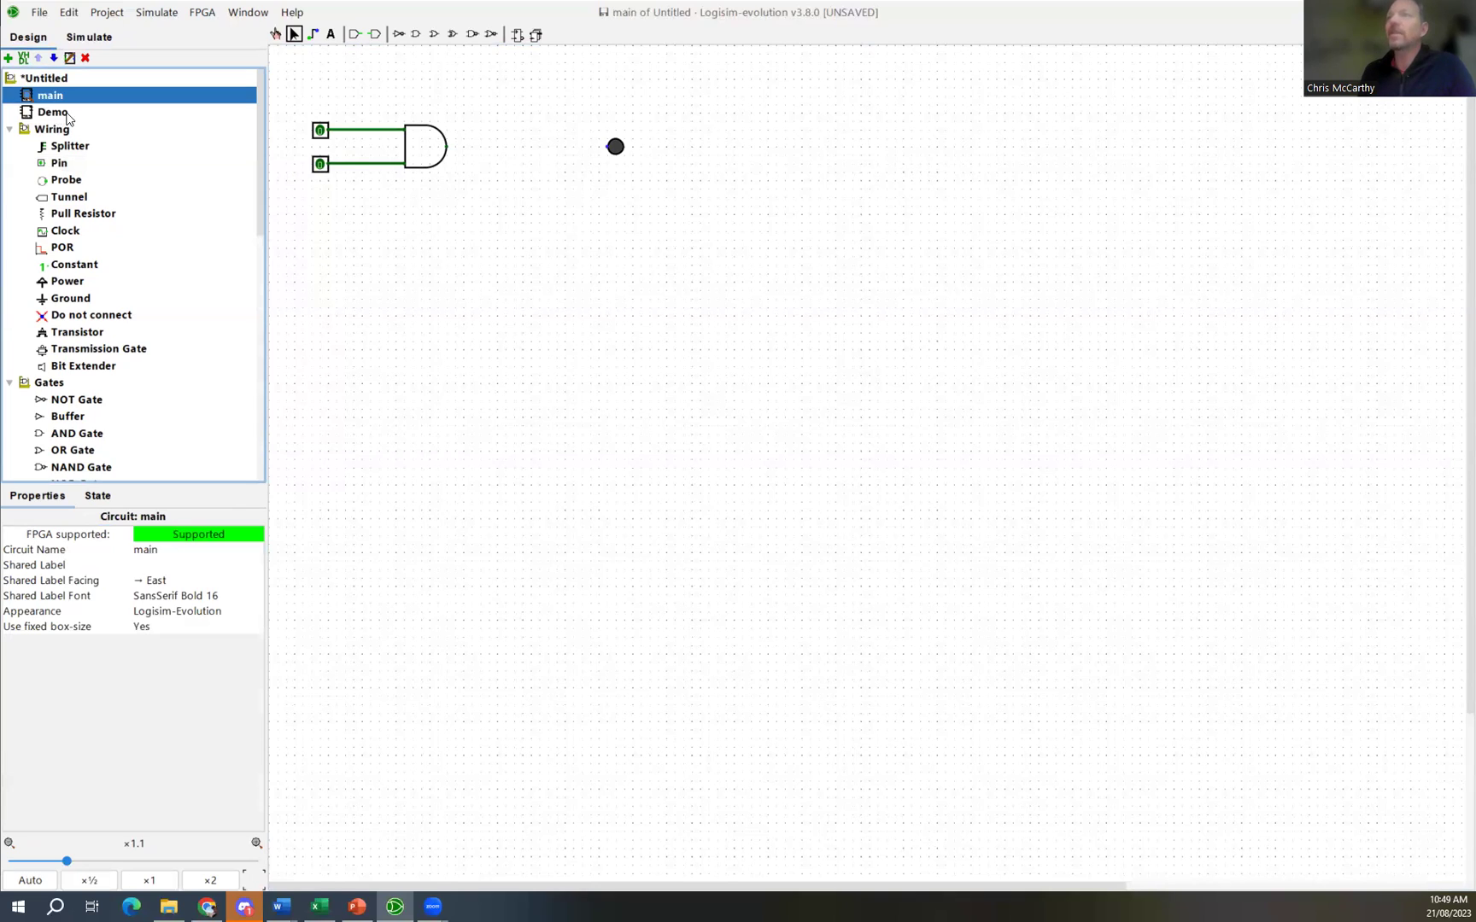
click(67, 116)
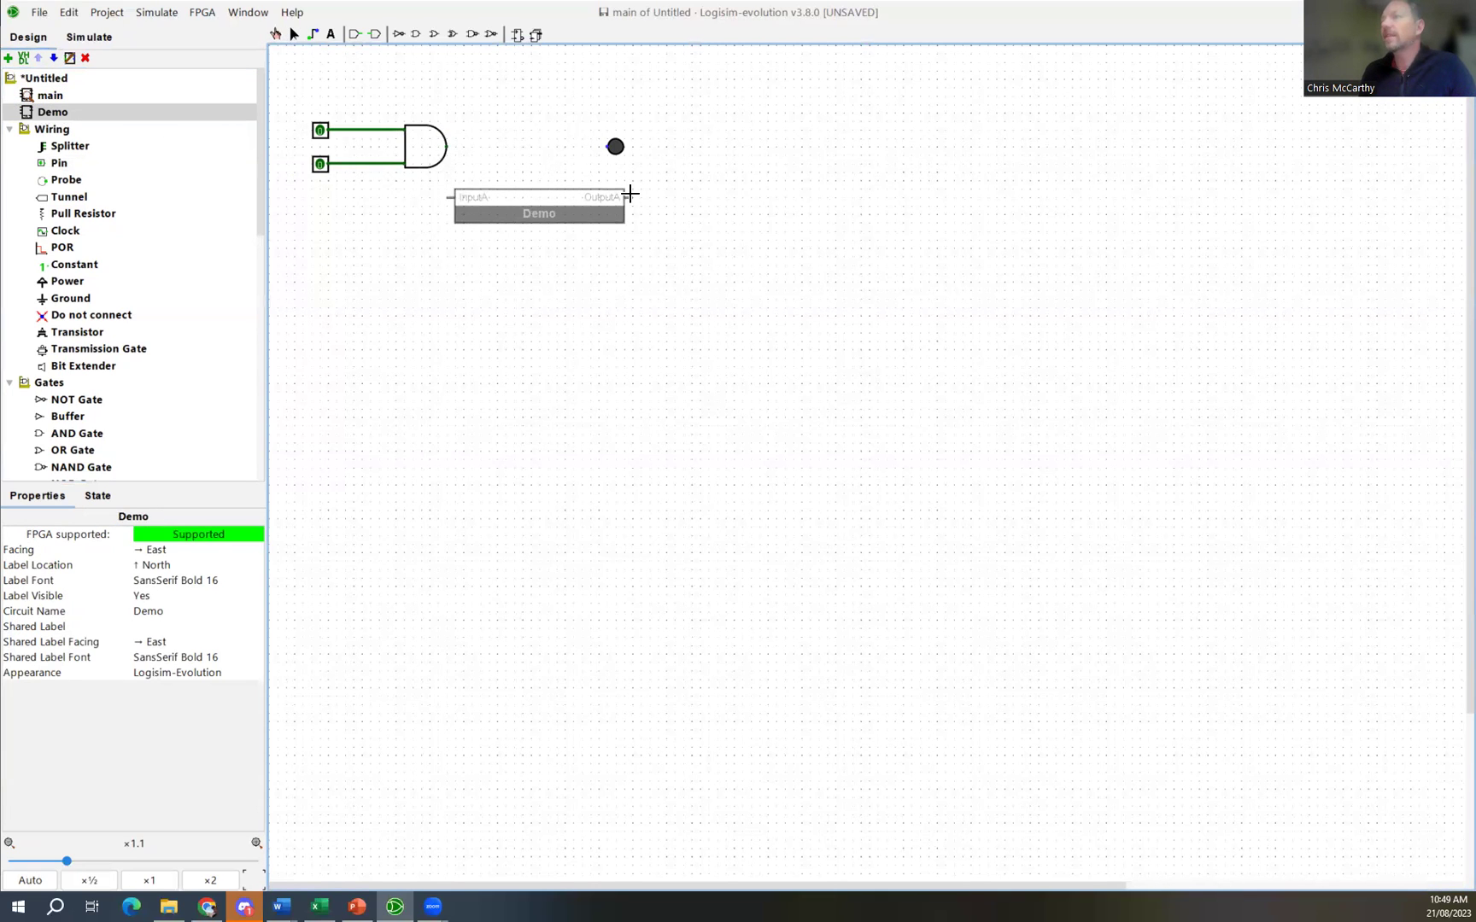
click(627, 196)
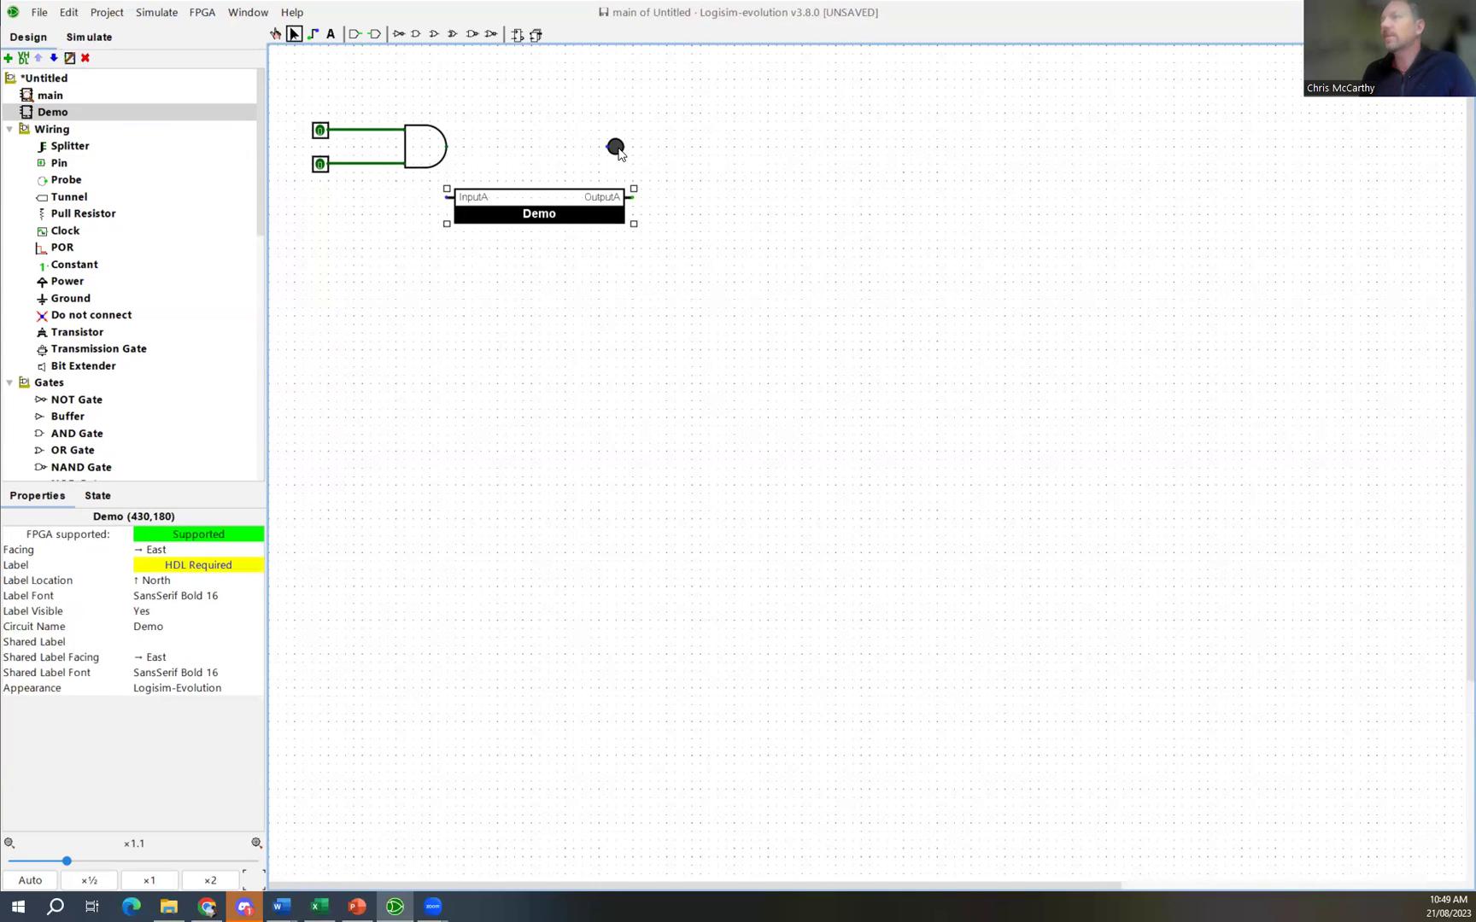
Step: Move the LED further right and position the Demo block beside the AND gate
drag(615, 146, 742, 146)
click(547, 207)
drag(547, 207, 581, 157)
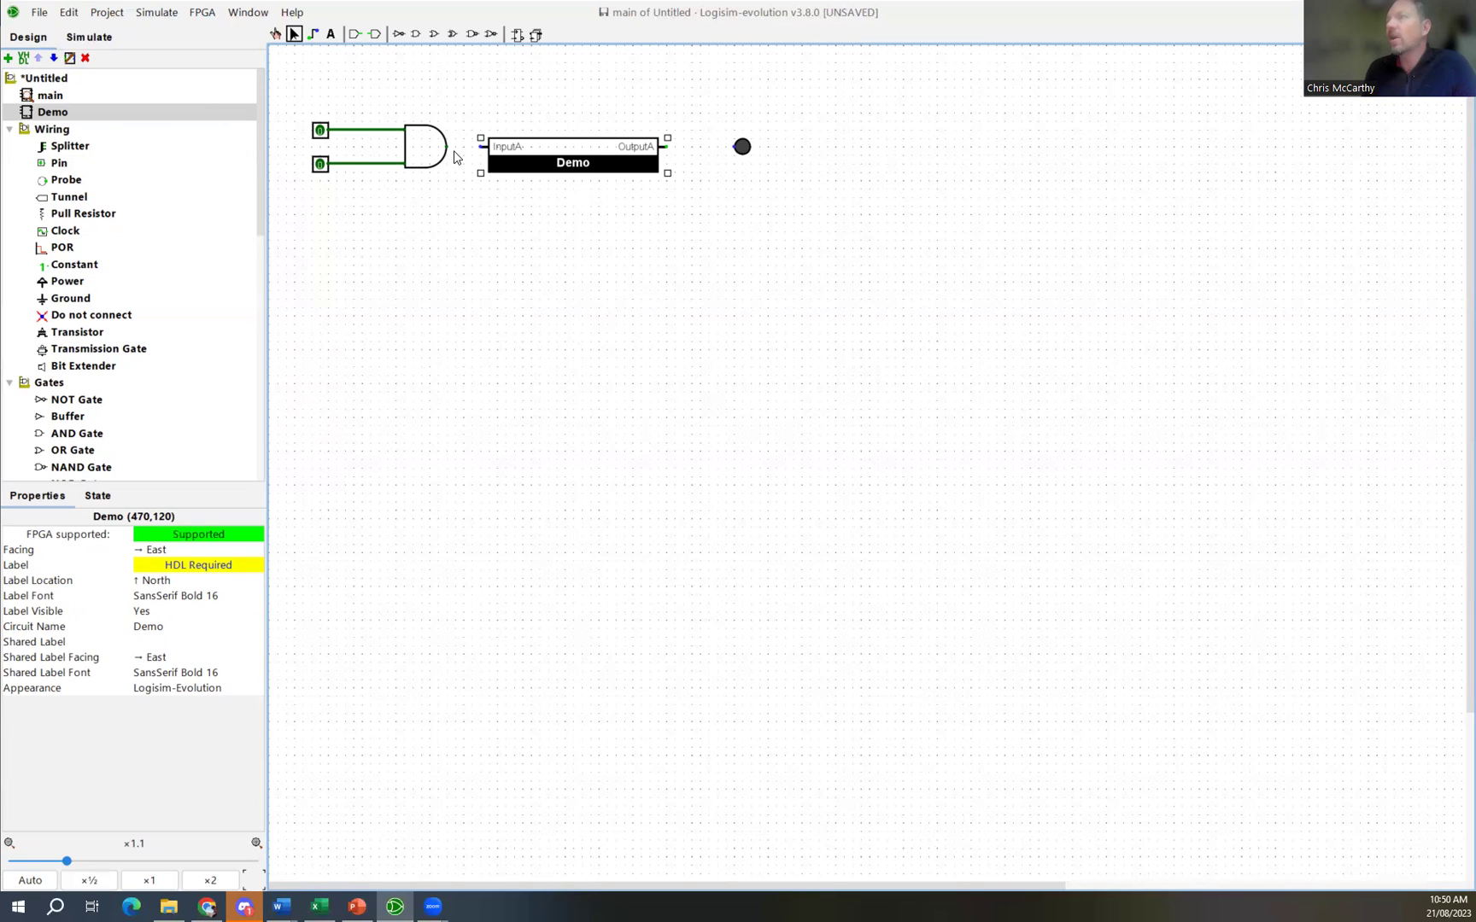
Step: Connect the AND output to Demo's InputA and Demo's OutputA to the LED
drag(449, 147, 480, 150)
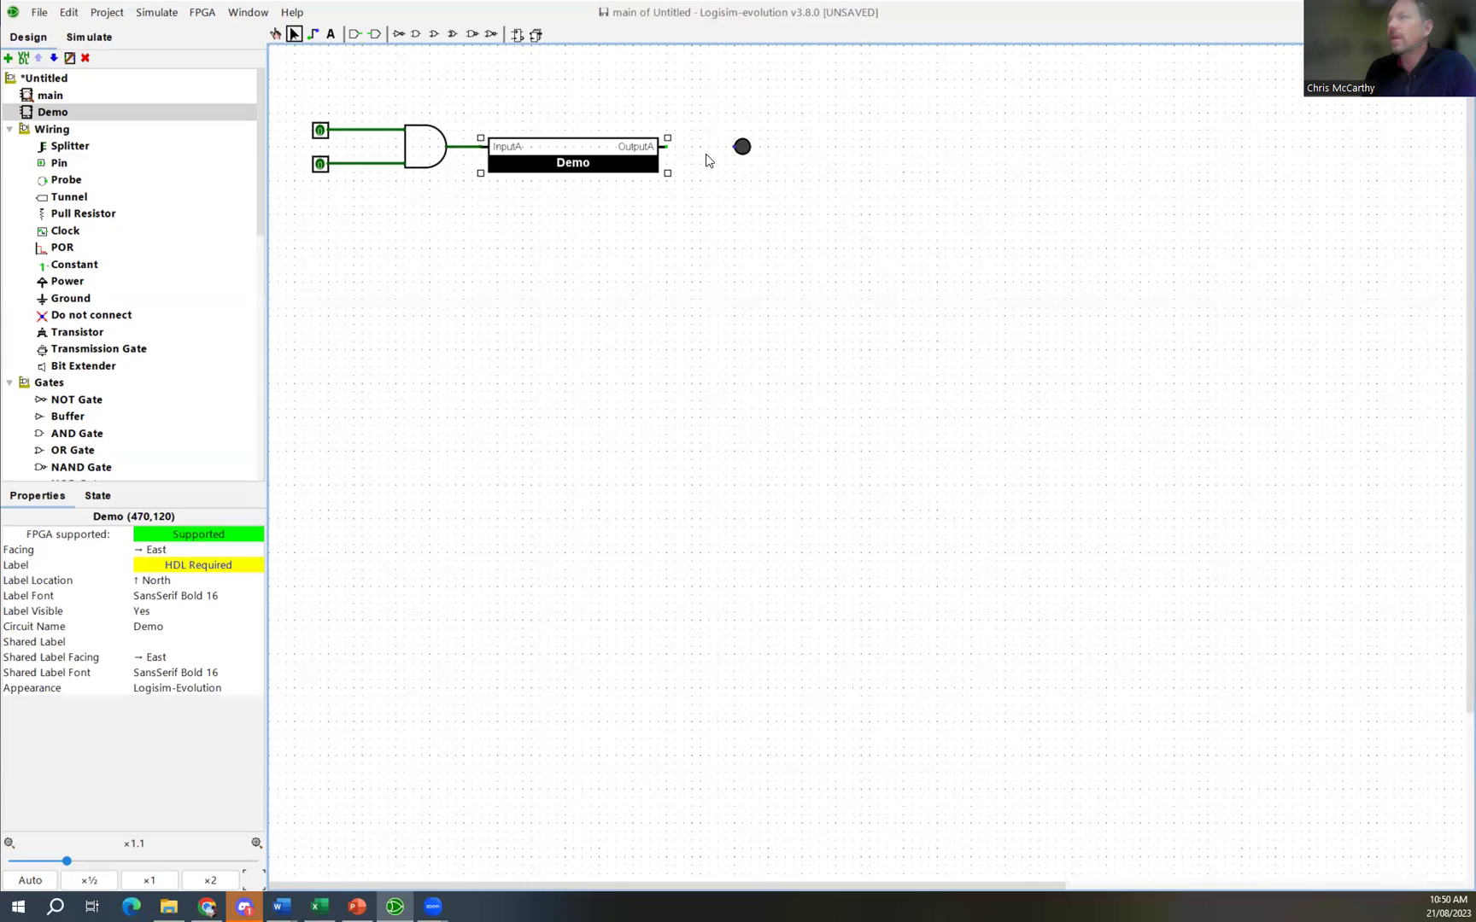
drag(732, 147, 667, 146)
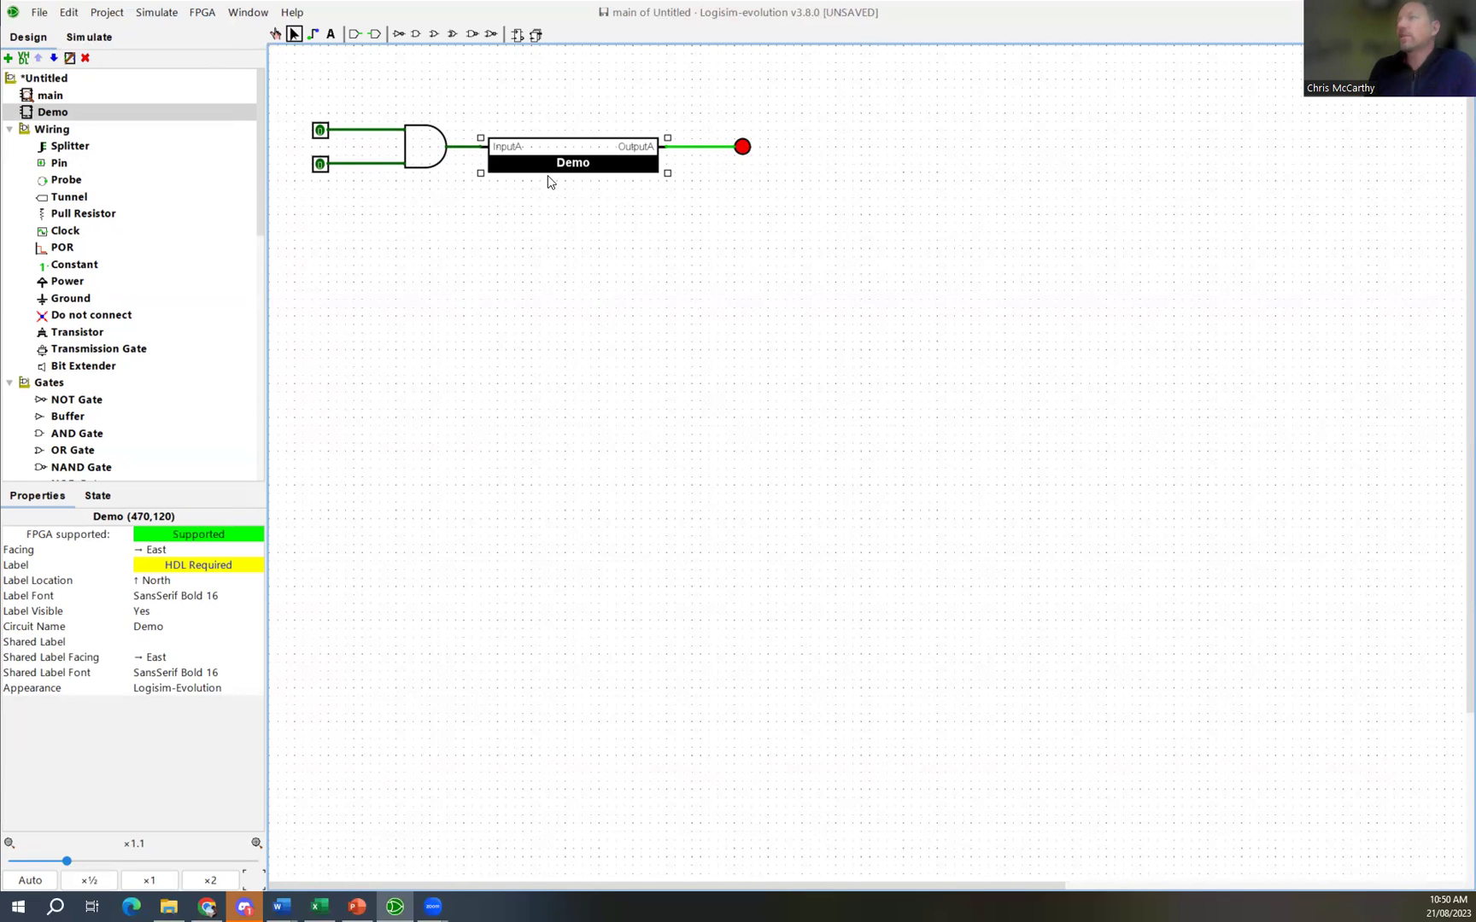
double_click(53, 112)
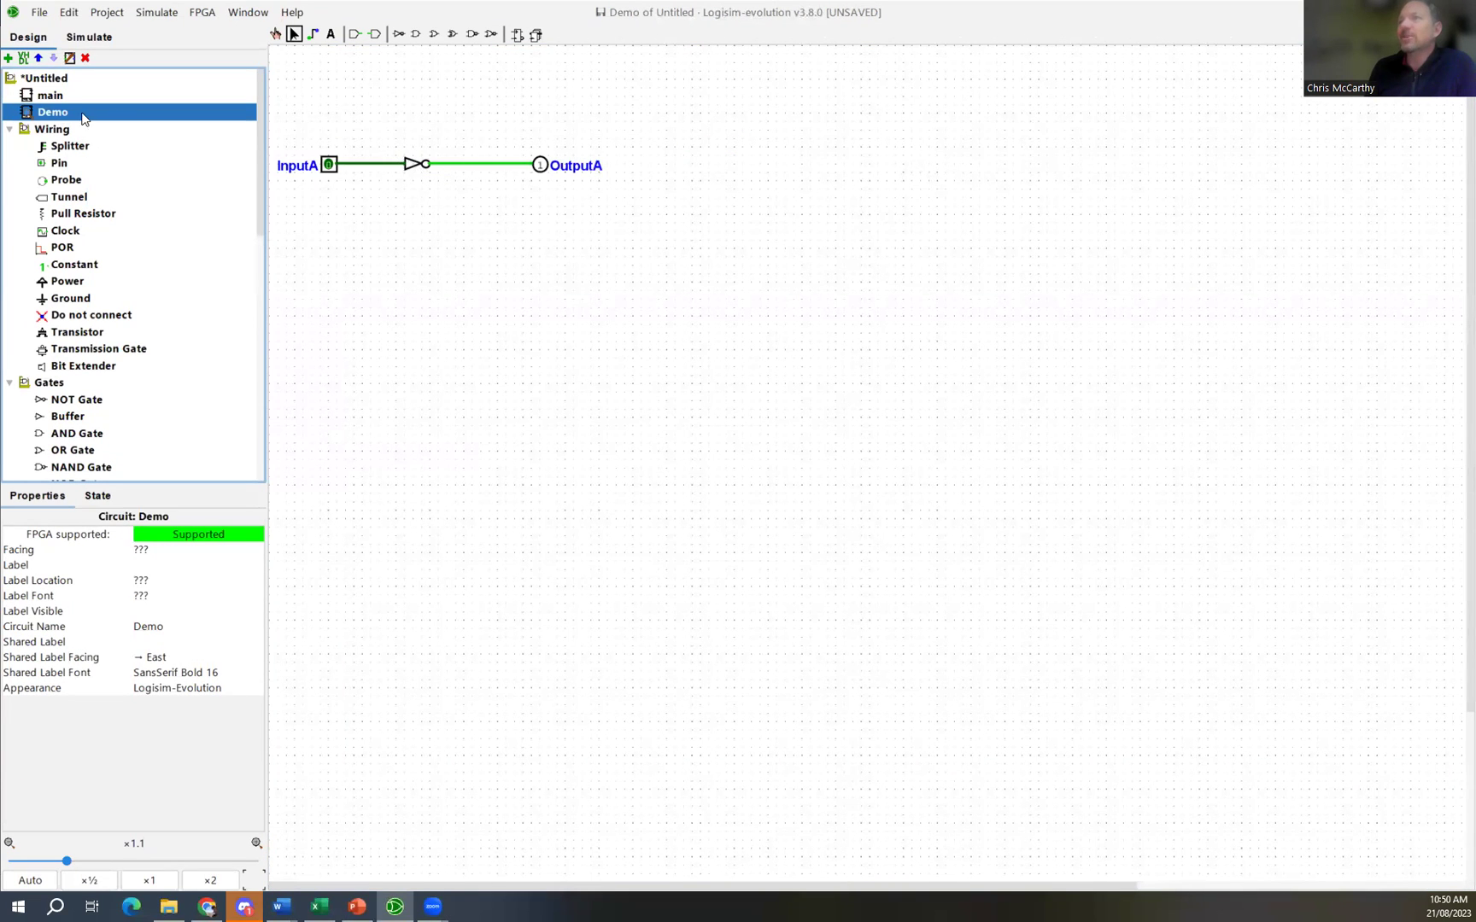
click(51, 95)
double_click(51, 96)
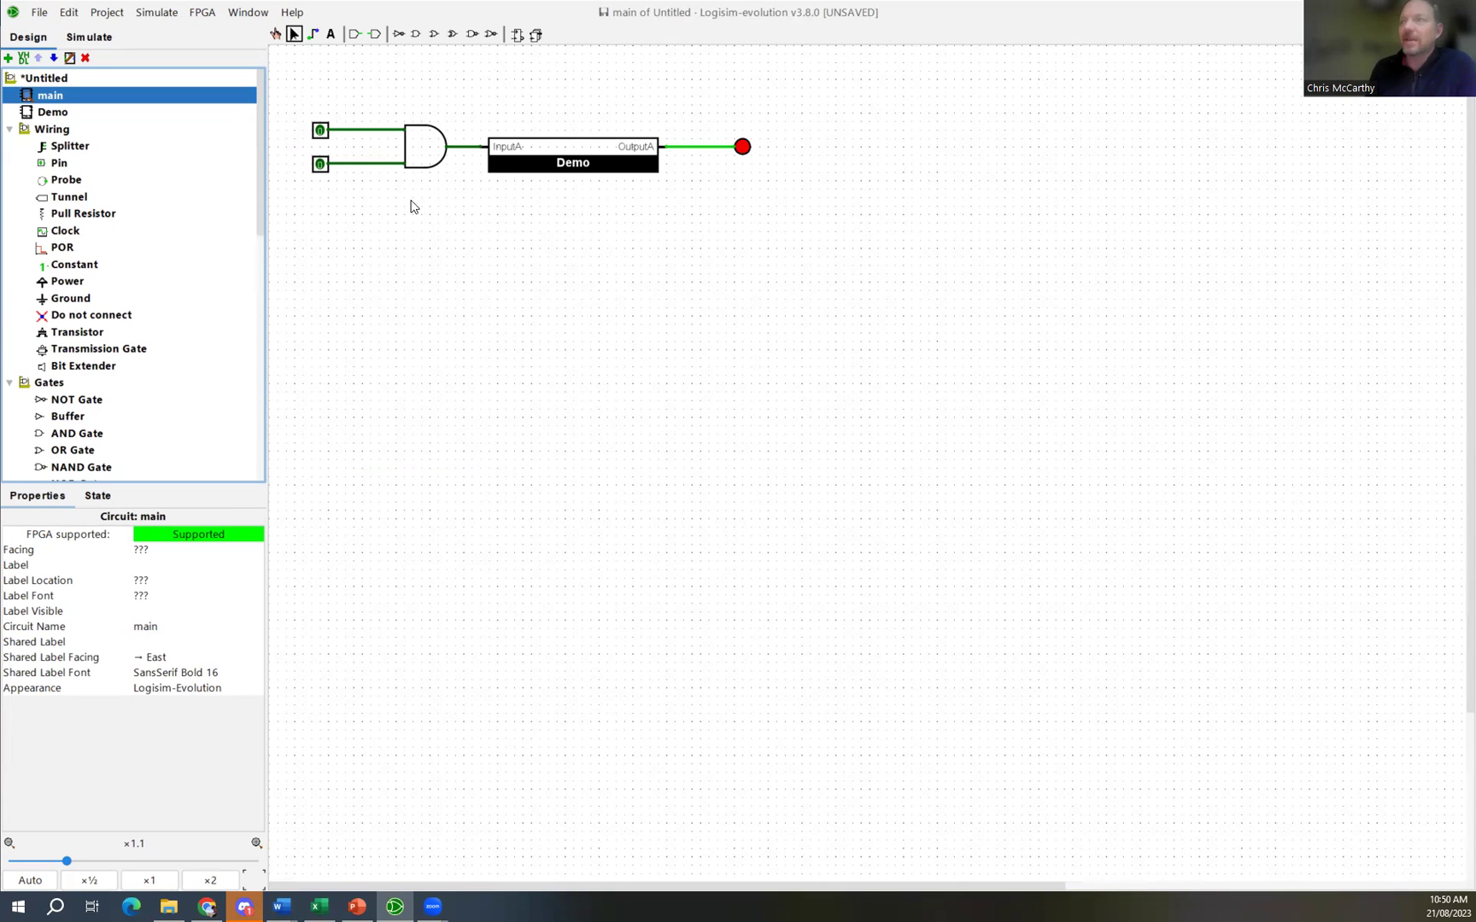
Step: Poke both main input pins to 1, darkening the LED, then reopen the Demo circuit
click(275, 34)
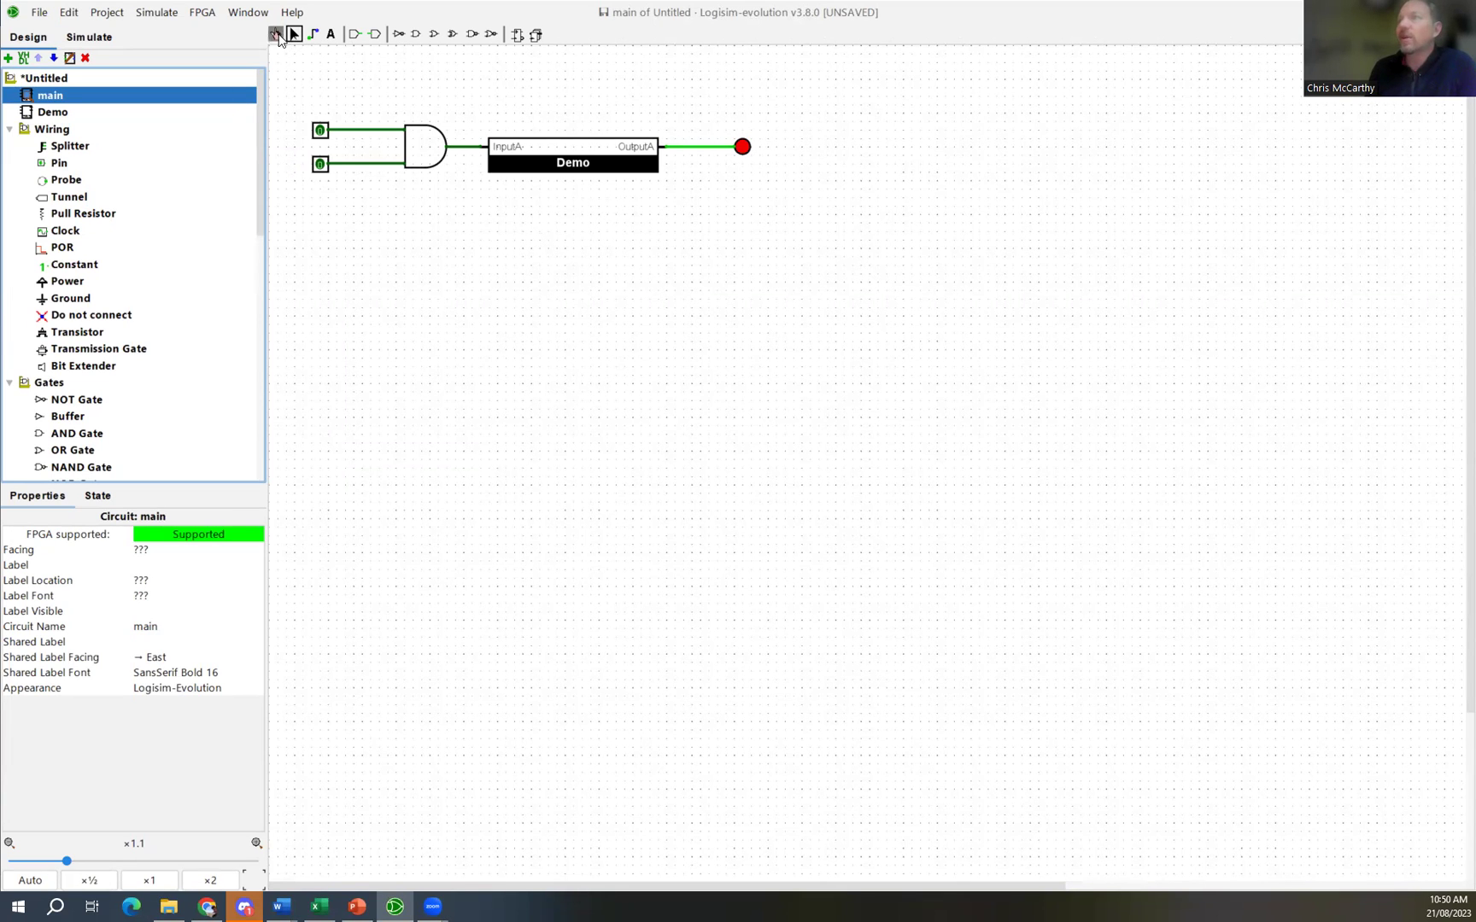
click(320, 132)
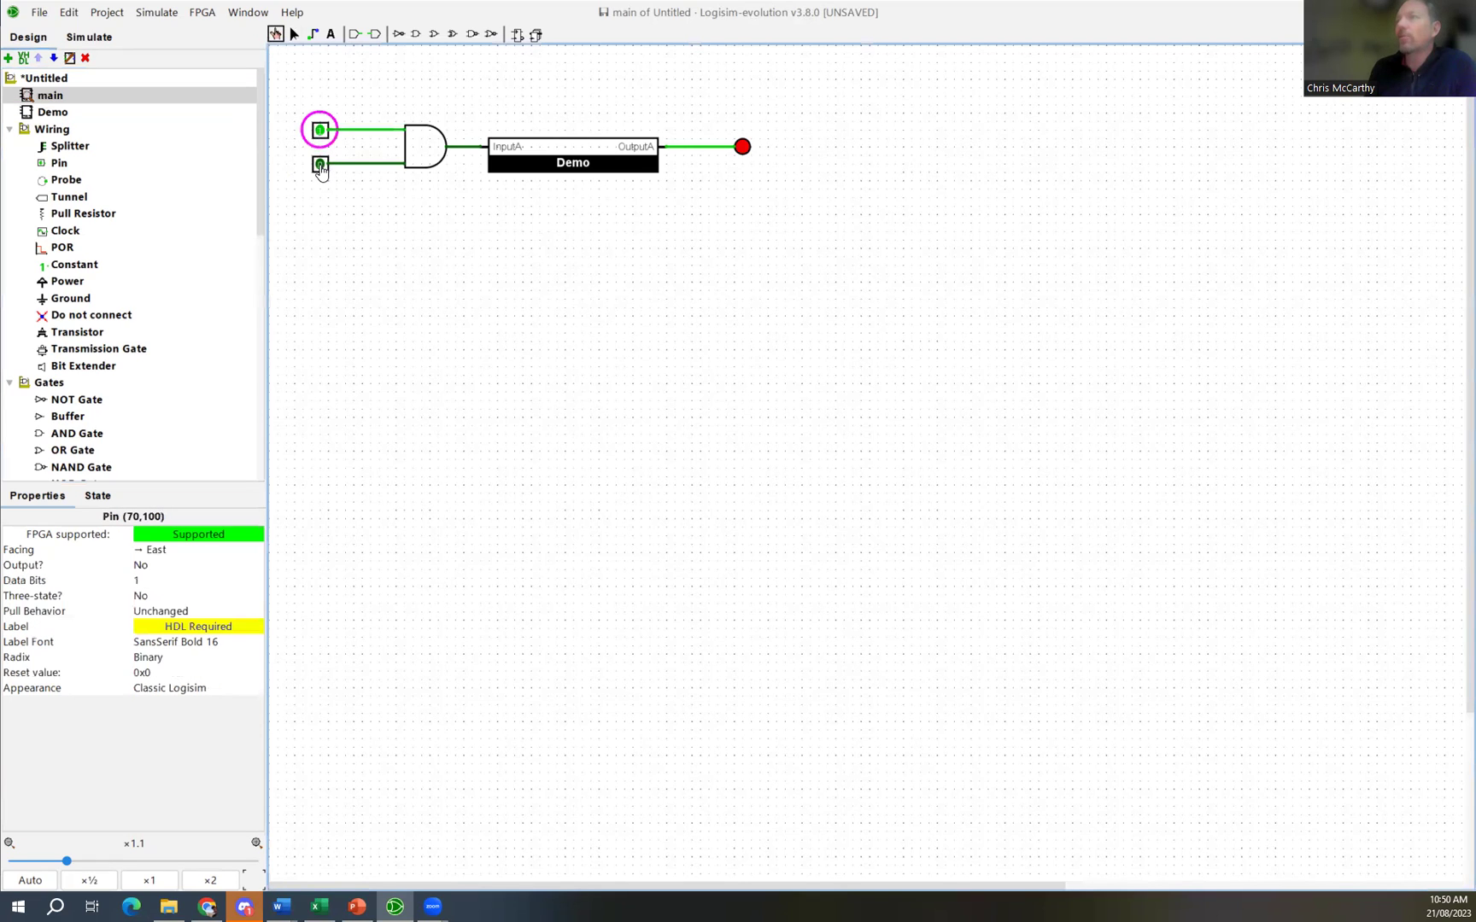
click(320, 166)
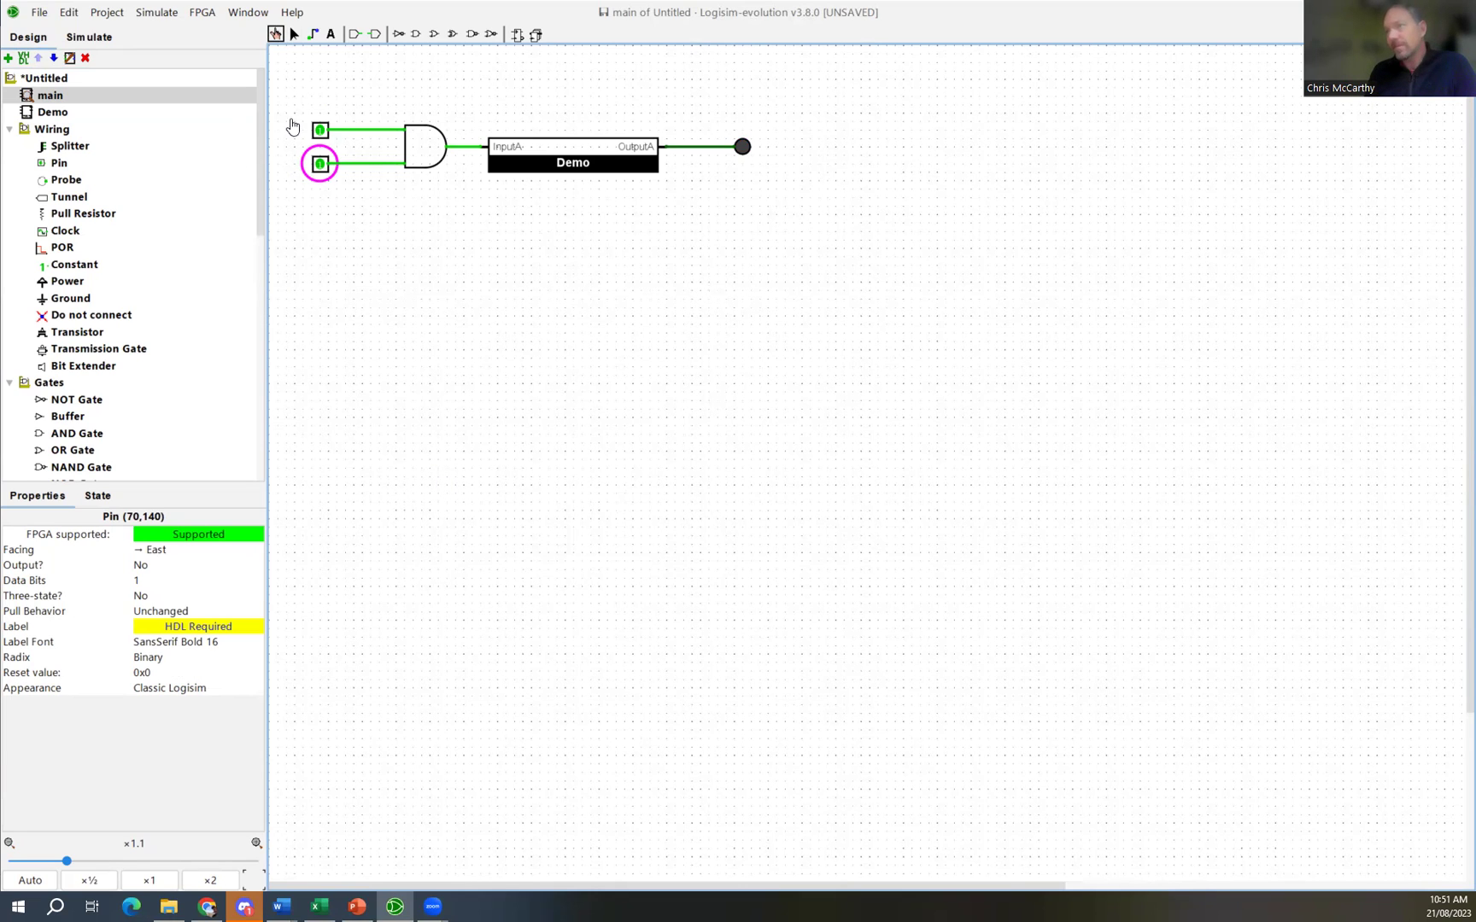
double_click(39, 115)
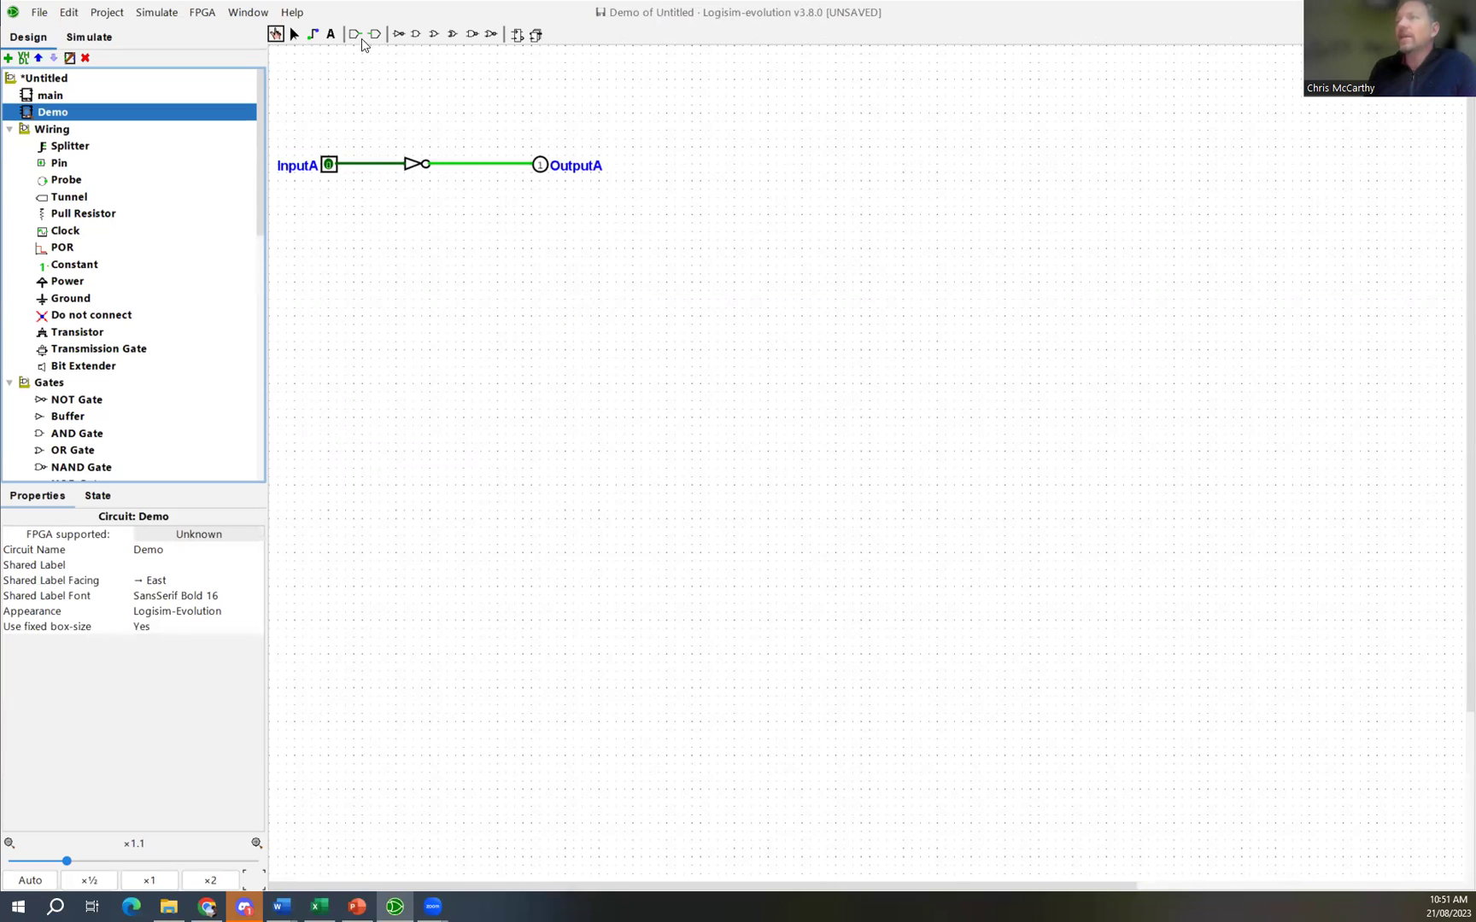
Step: Place two new input pins stacked below InputA
click(60, 168)
click(338, 207)
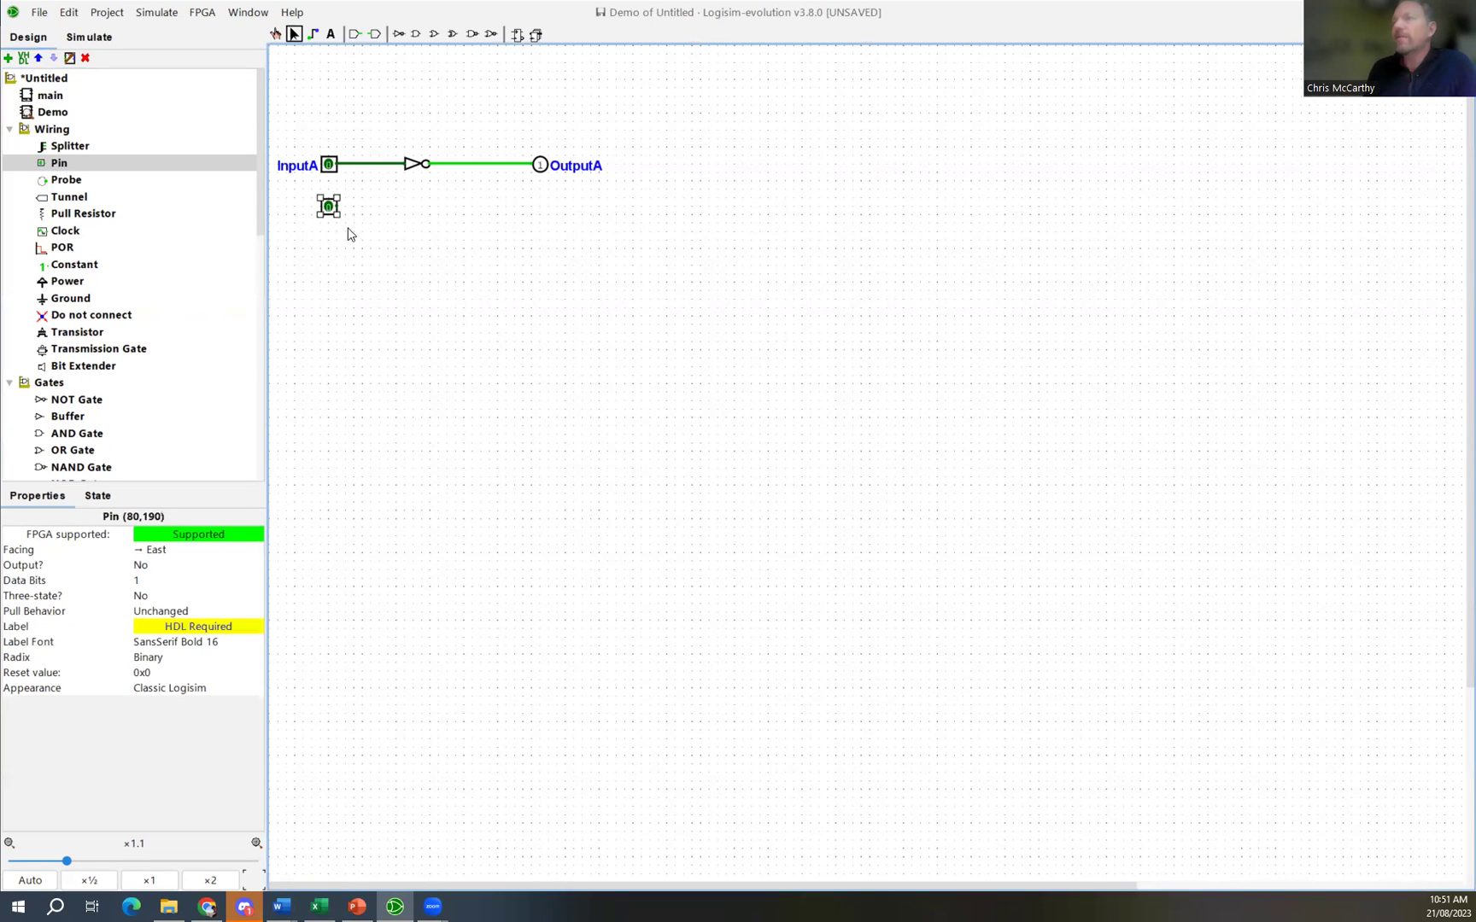
click(60, 163)
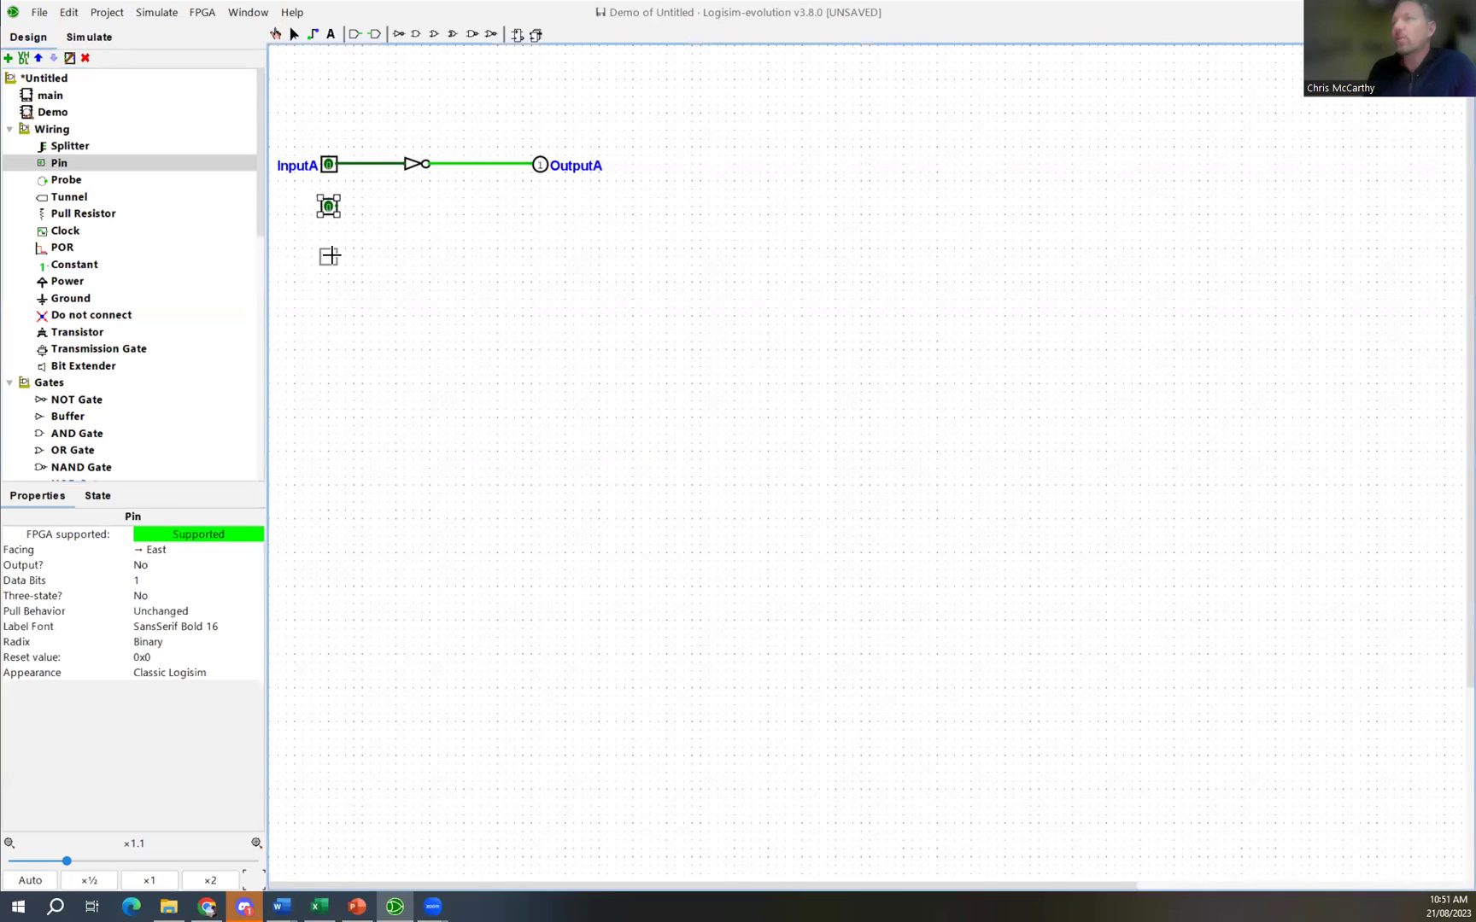
click(329, 250)
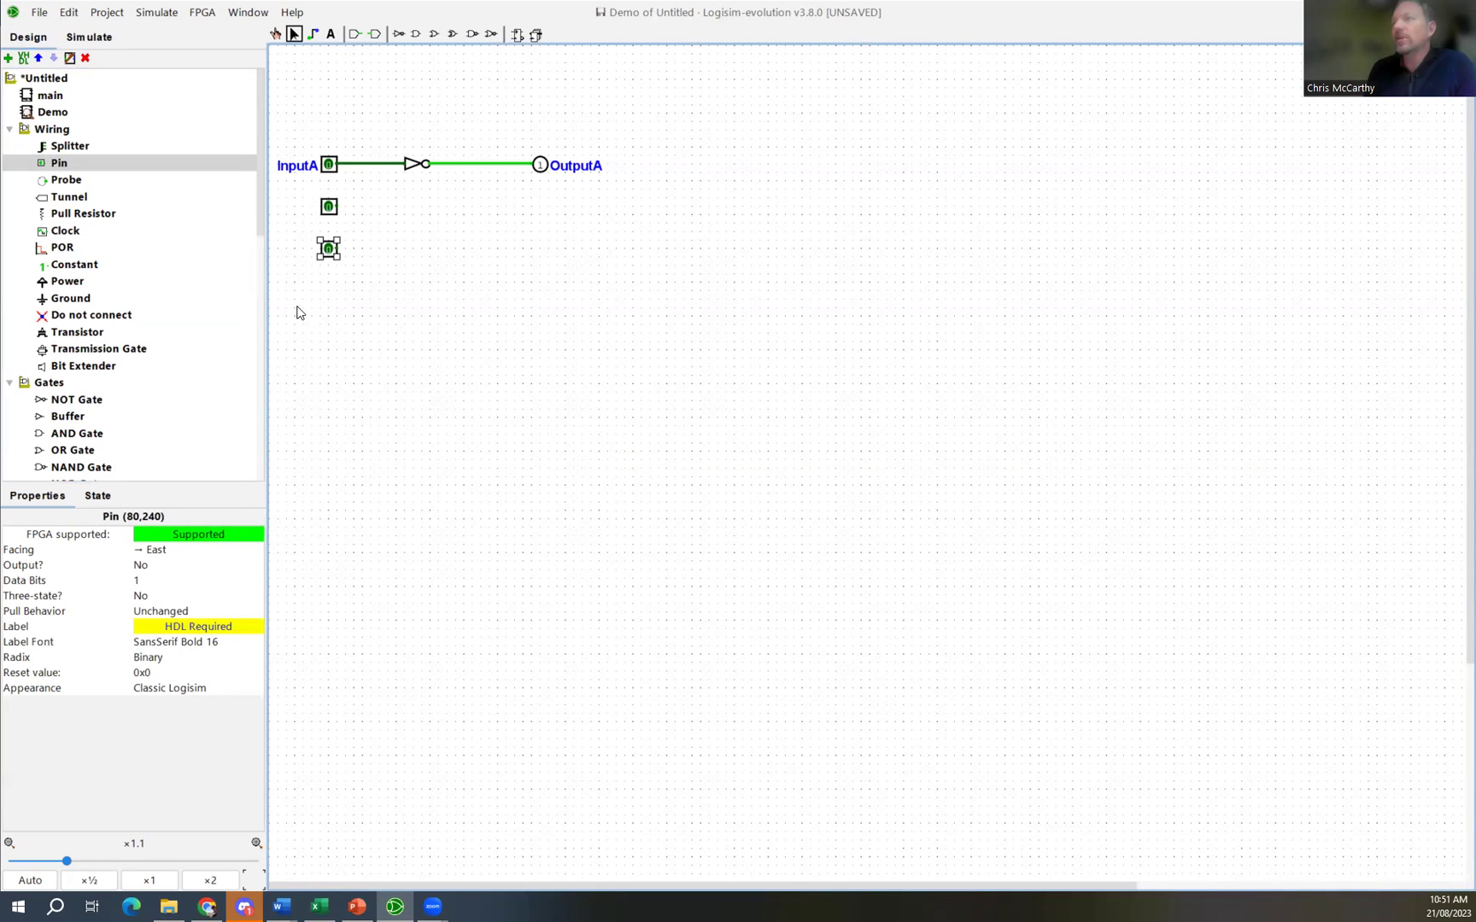
Step: Label the new pins 'InputB' and 'InputC' from top to bottom
click(329, 210)
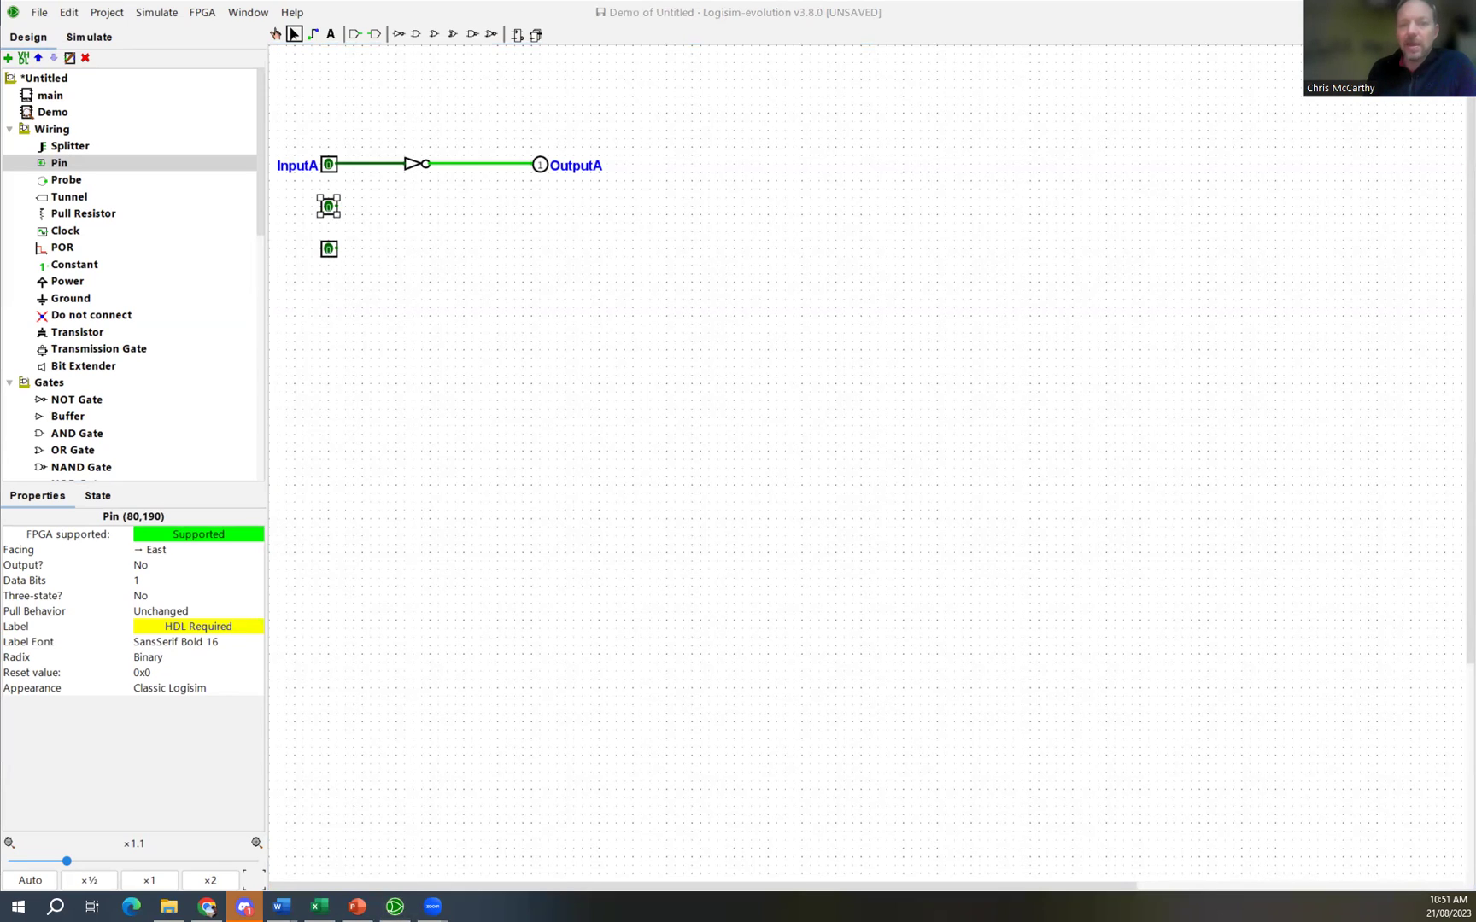
key(ctrl+l)
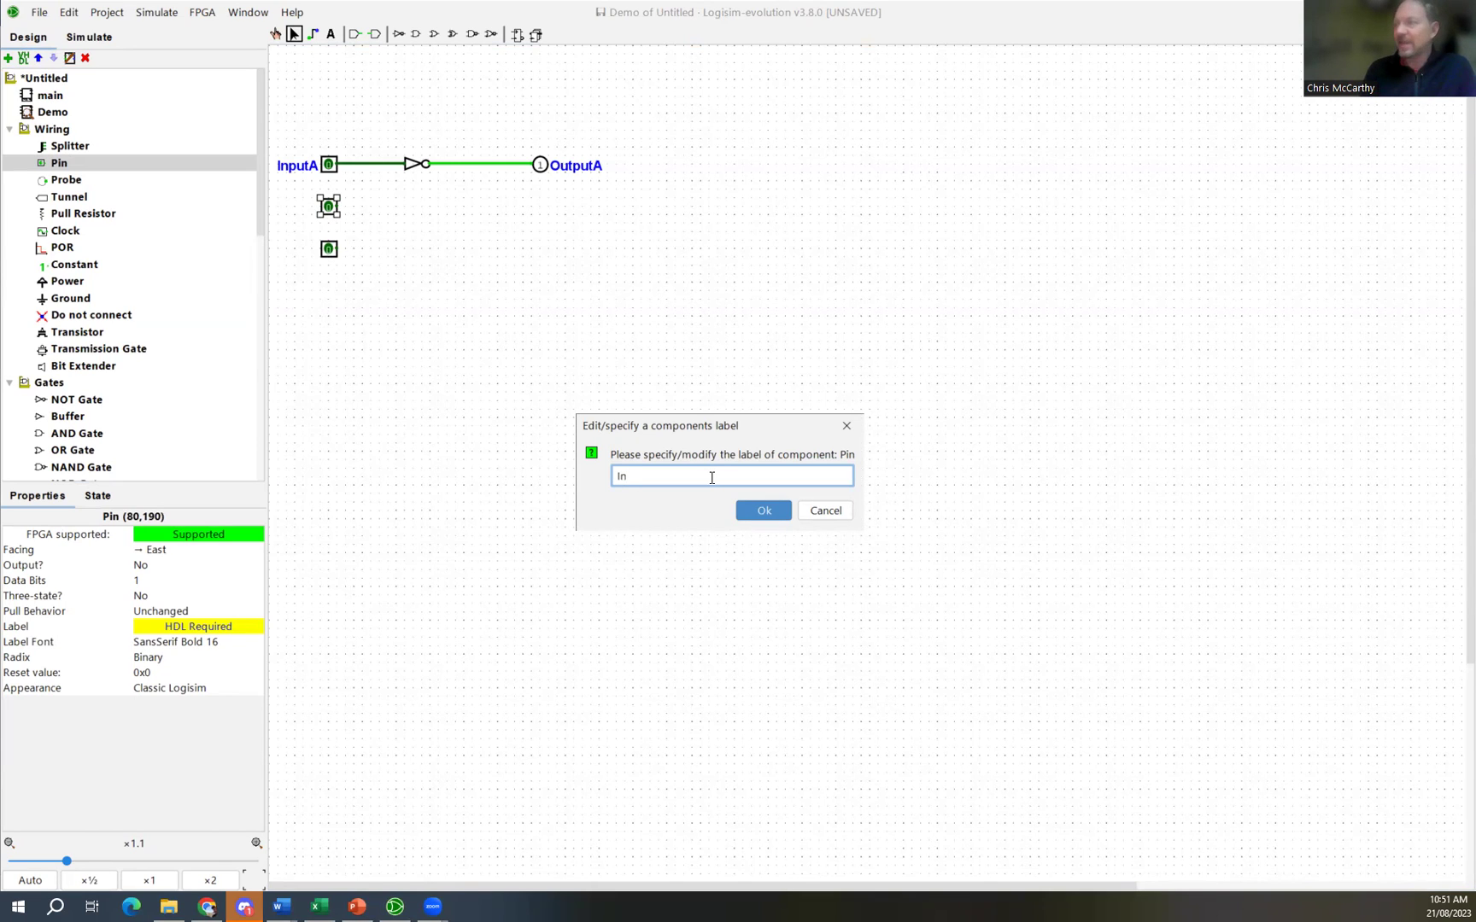
text(InputB)
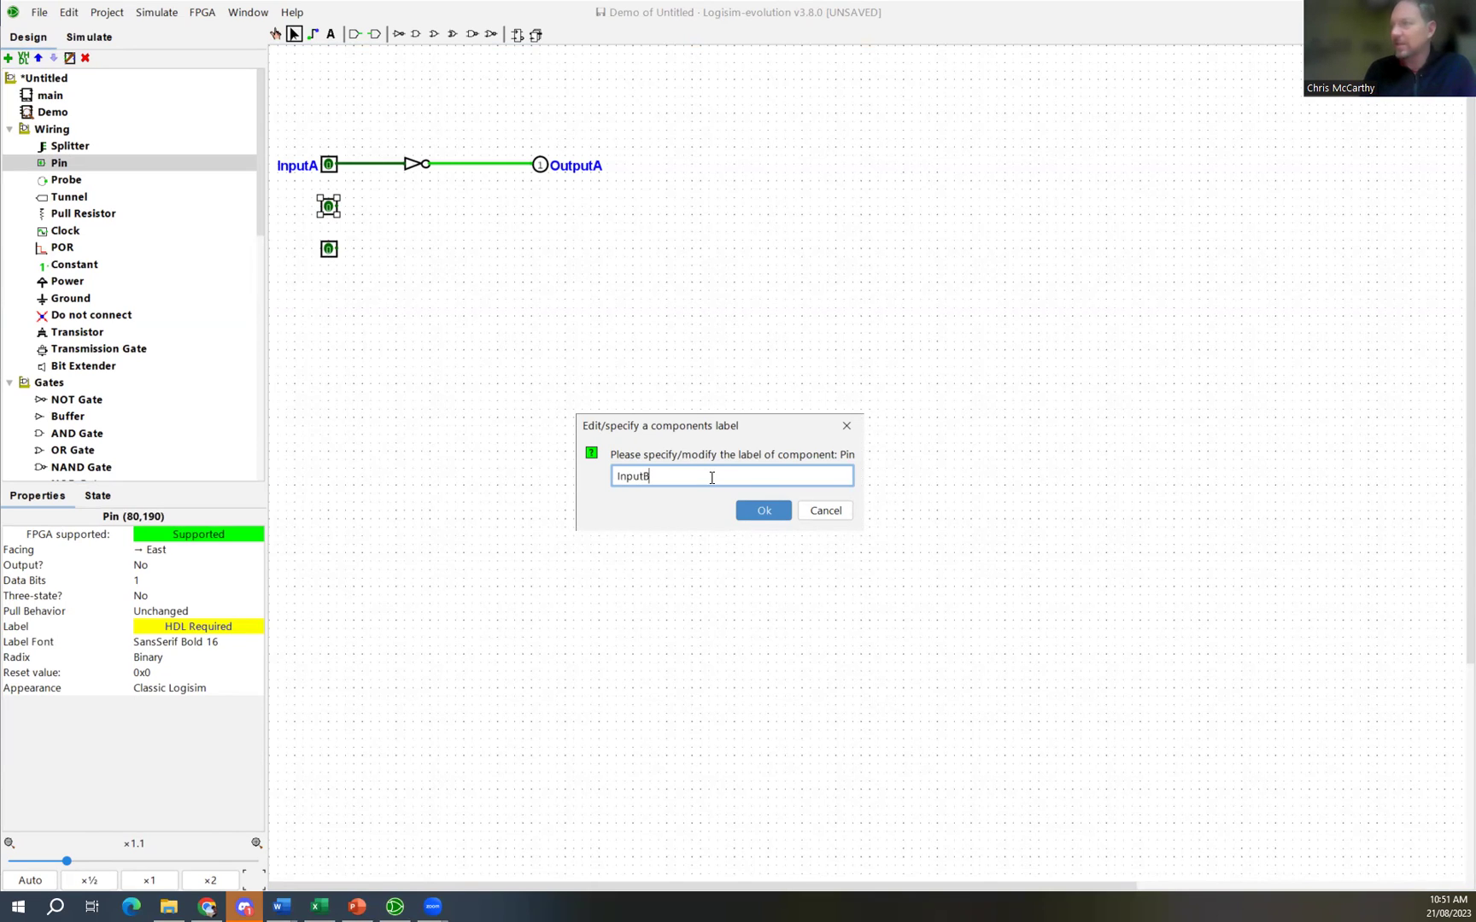
click(765, 513)
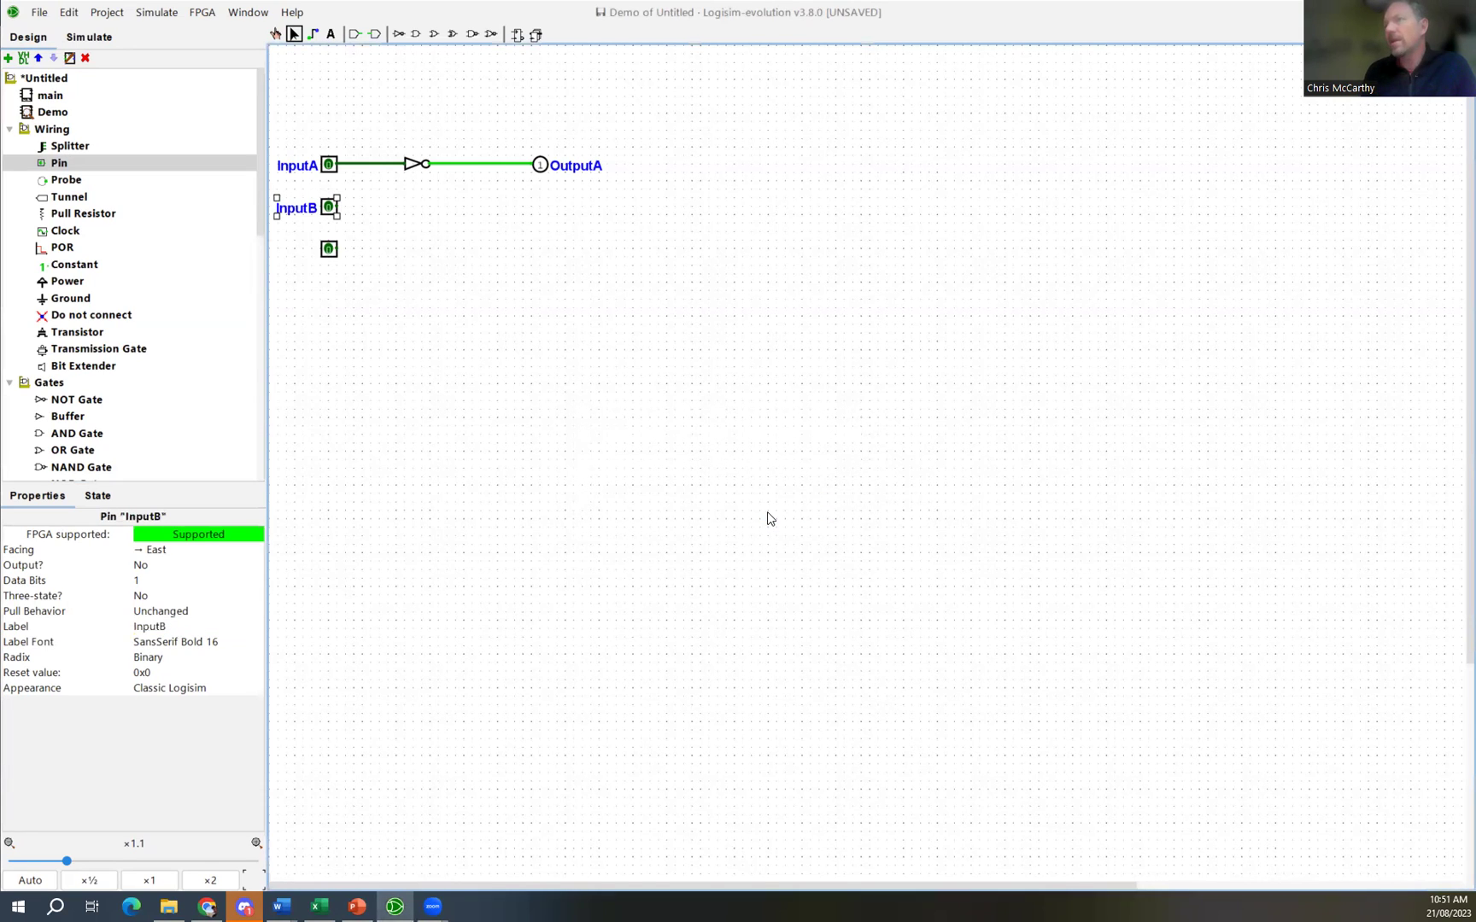
click(327, 249)
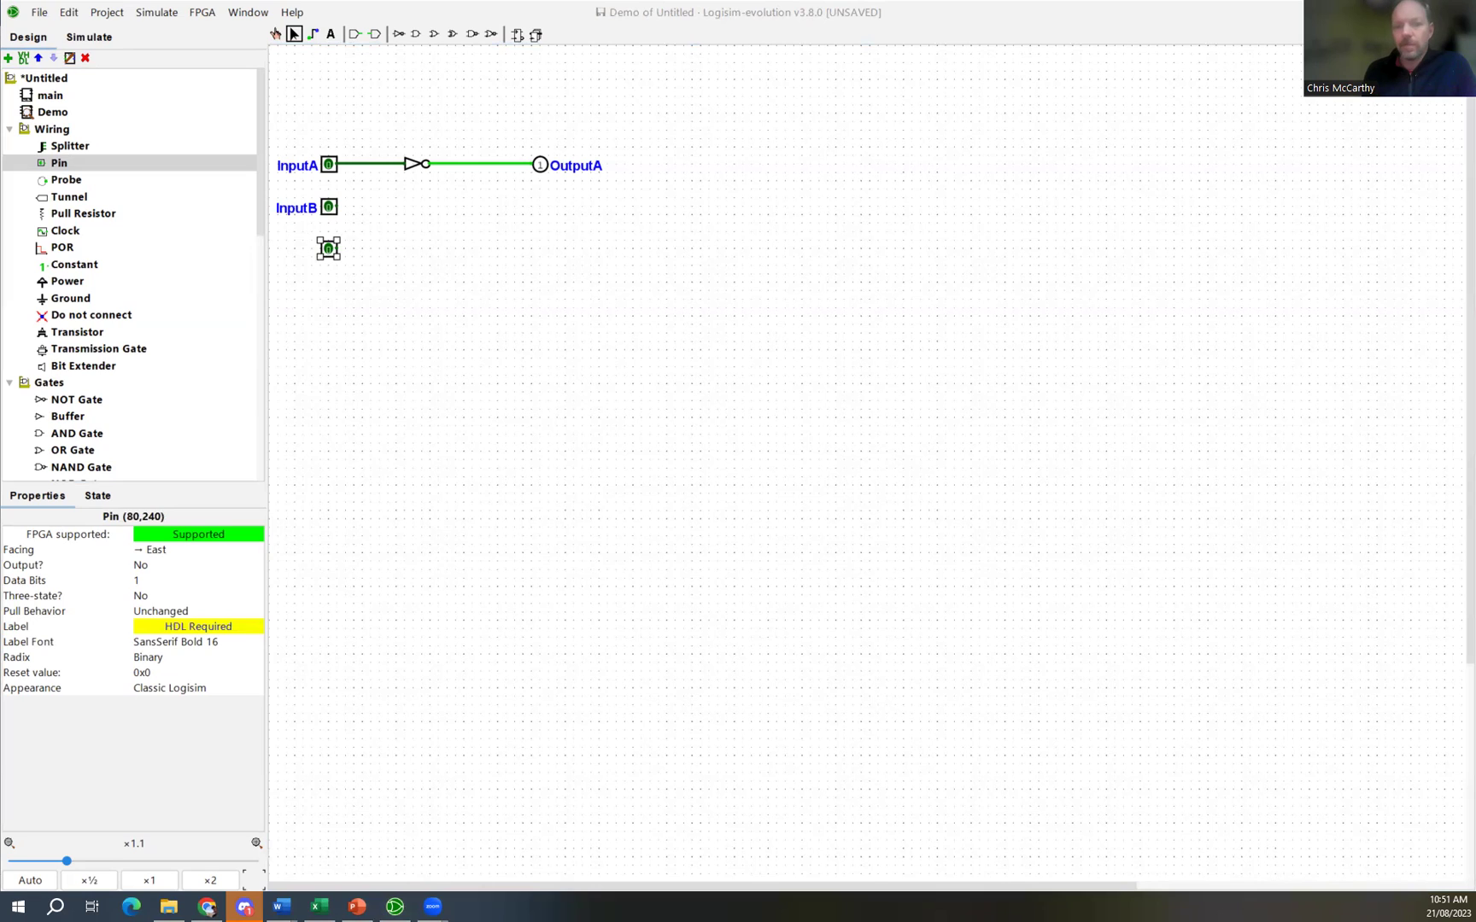
text(l)
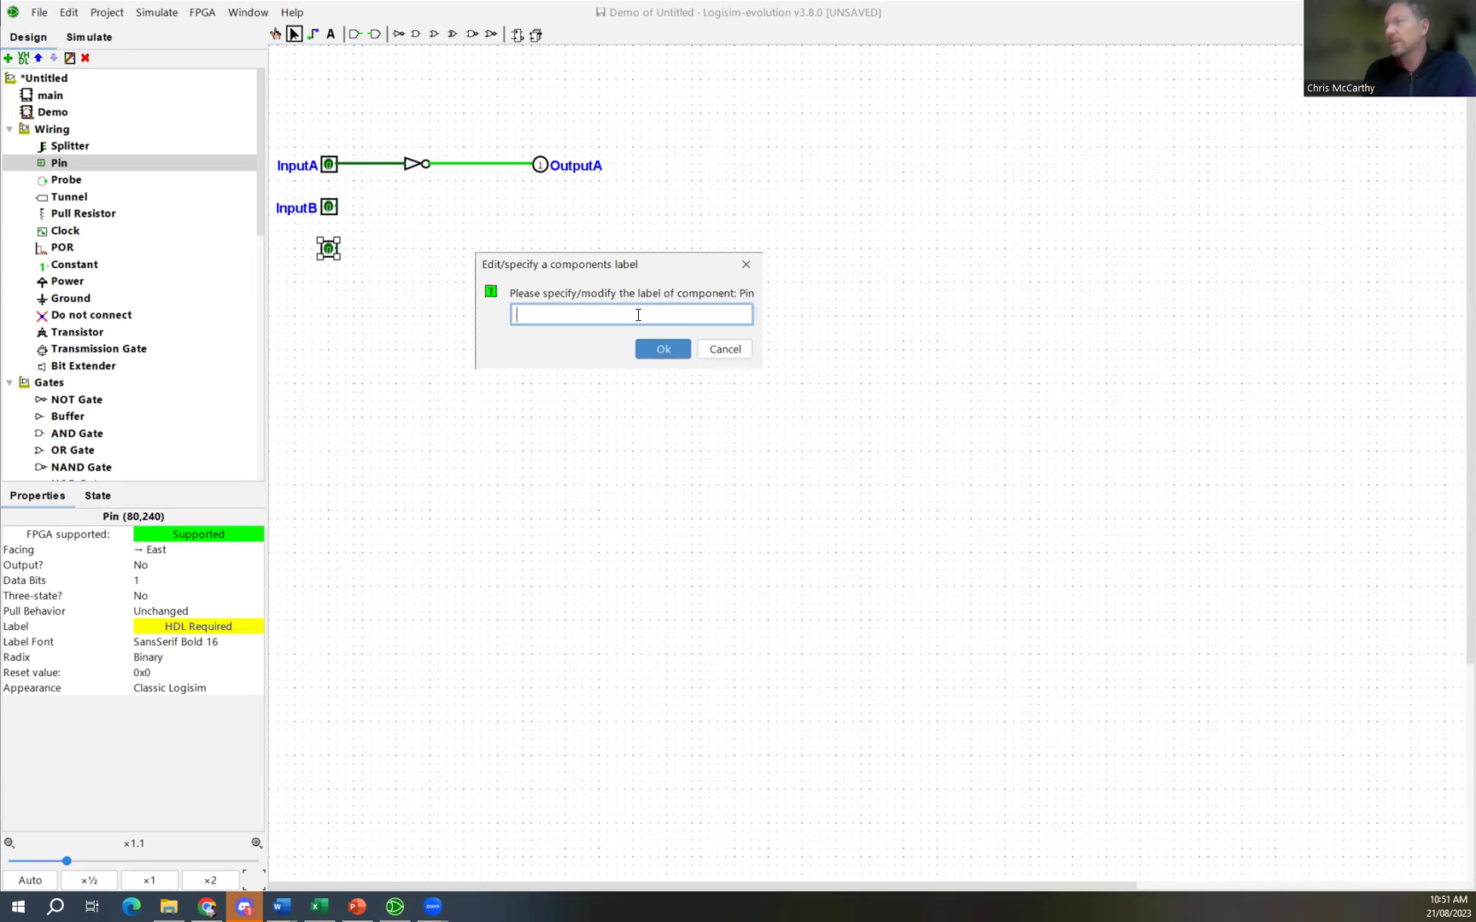
text(Input)
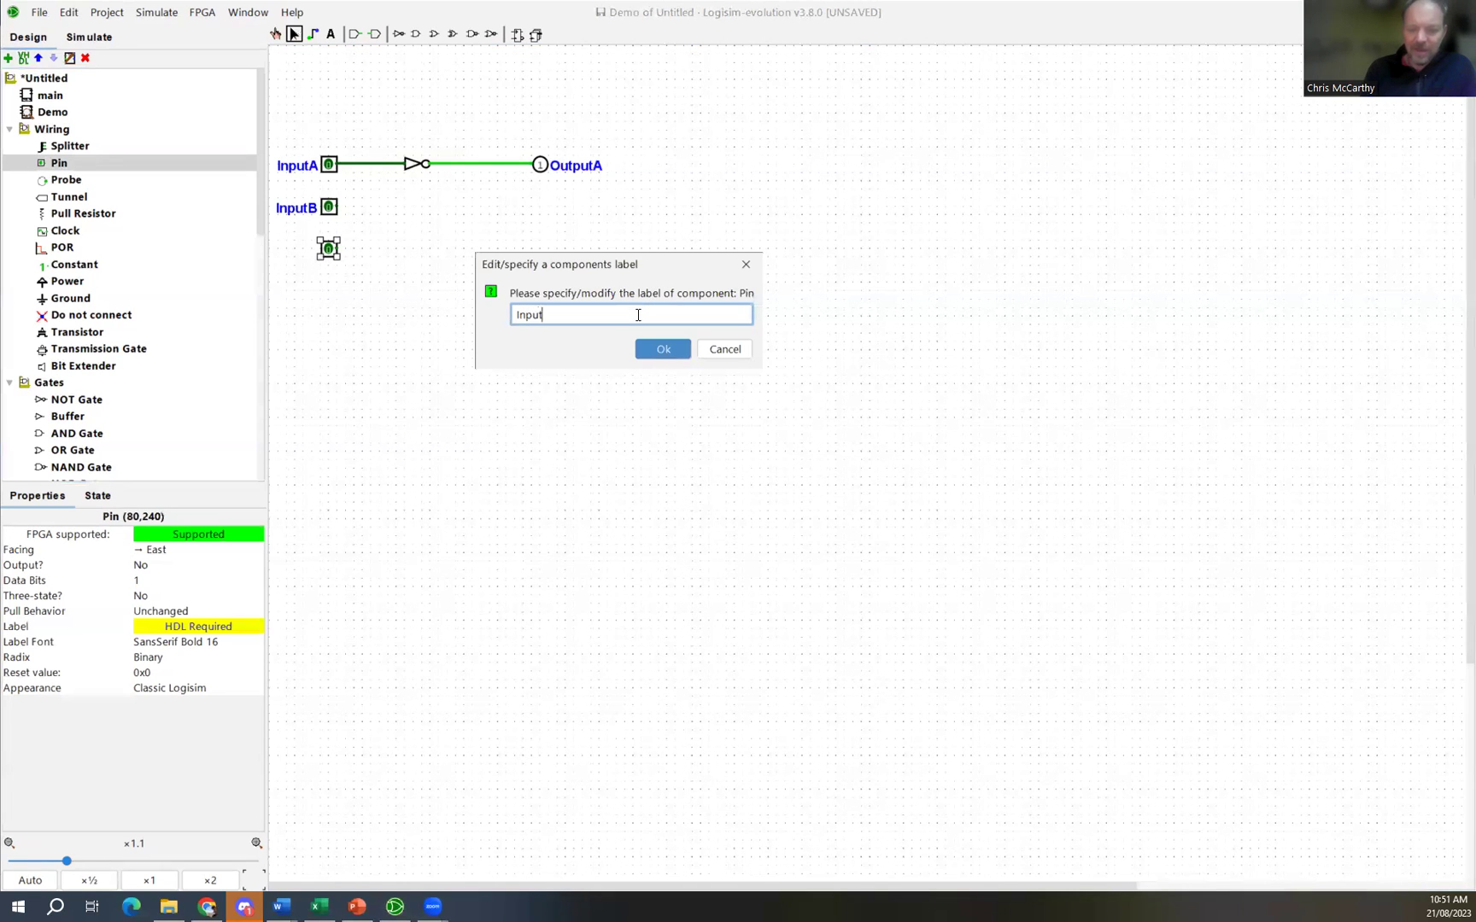
text(C)
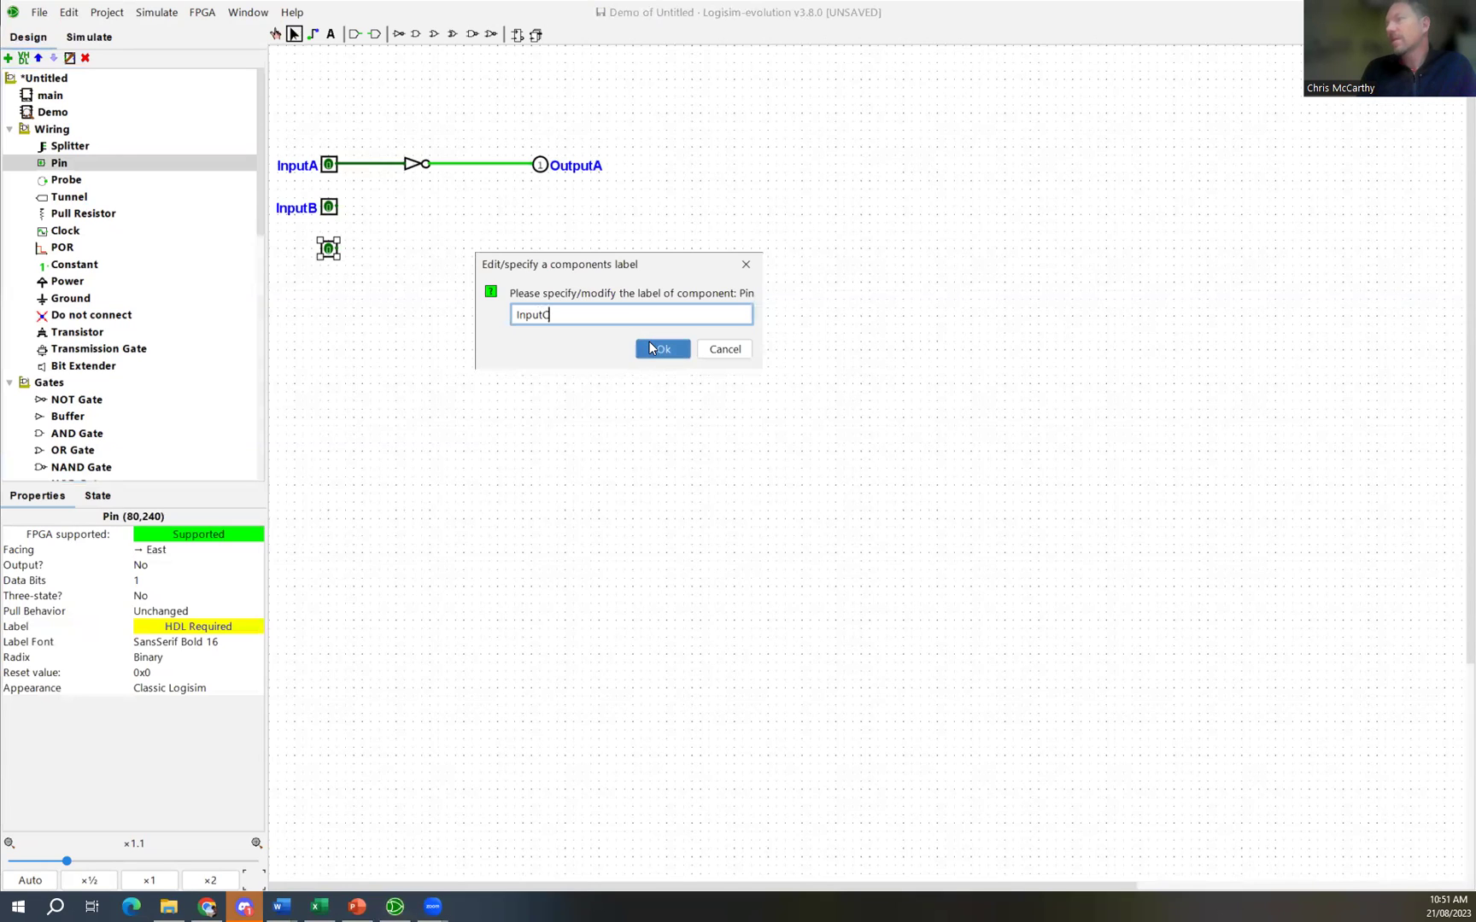
click(650, 345)
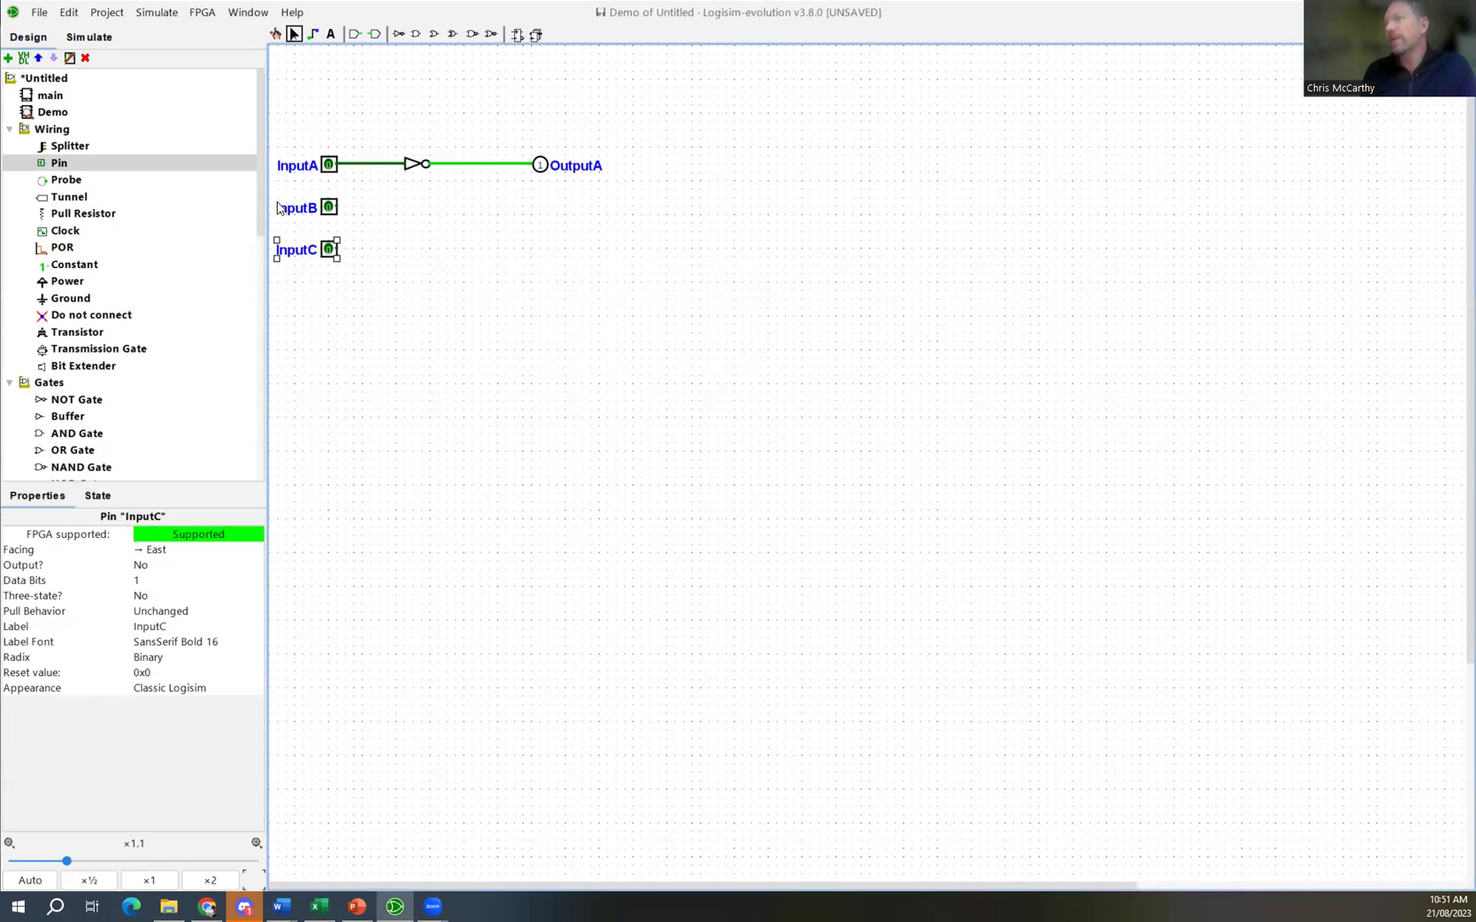
Step: Switch back to the main circuit to see the Demo block's new InputB and InputC ports
double_click(48, 99)
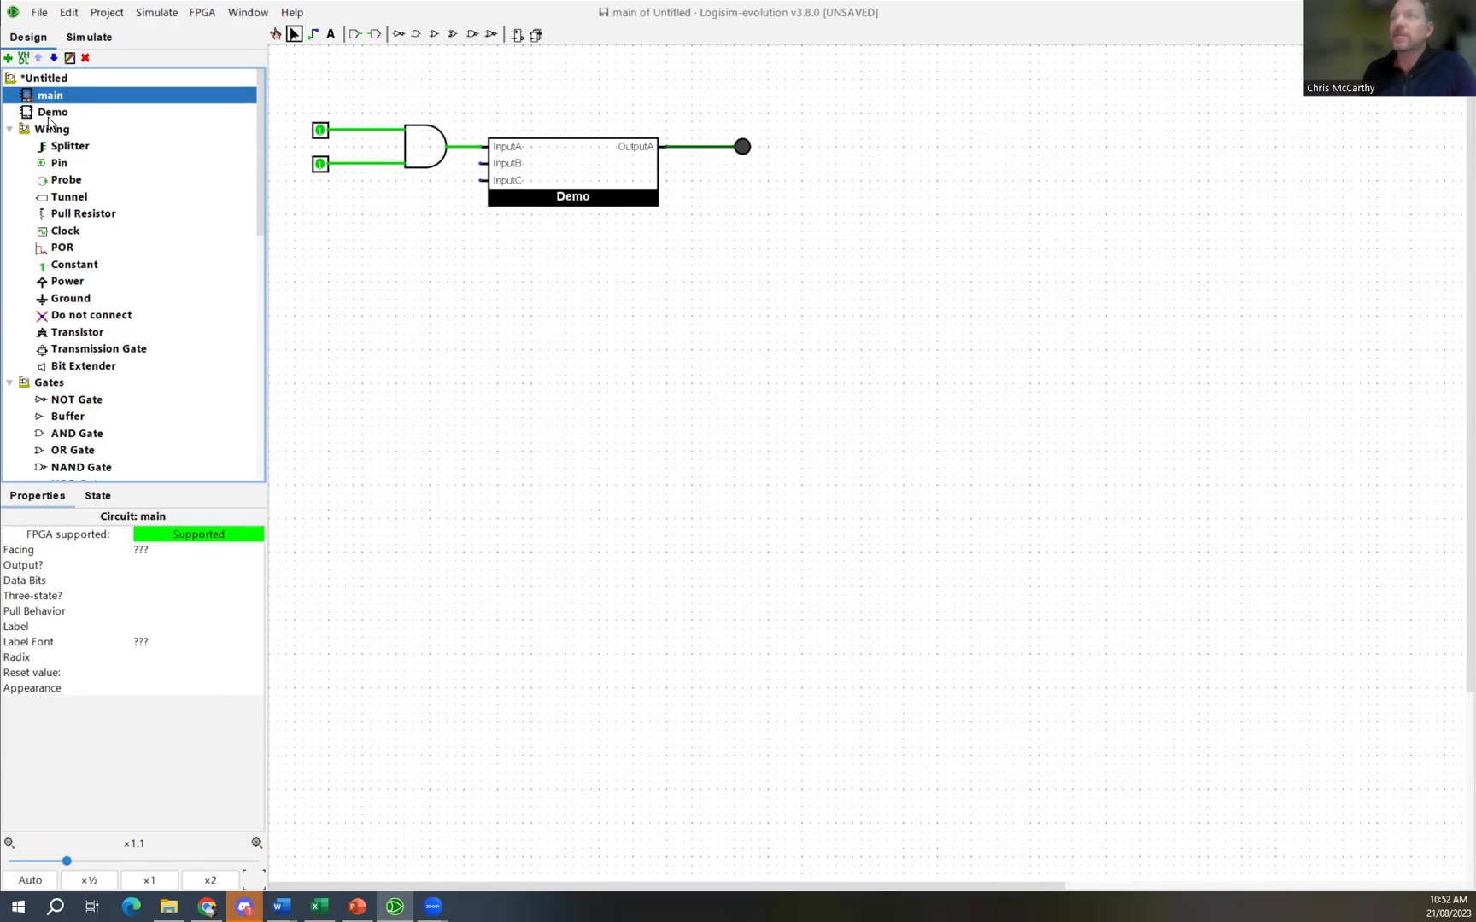
Step: Add a new circuit named Demo2 to the project
right_click(48, 81)
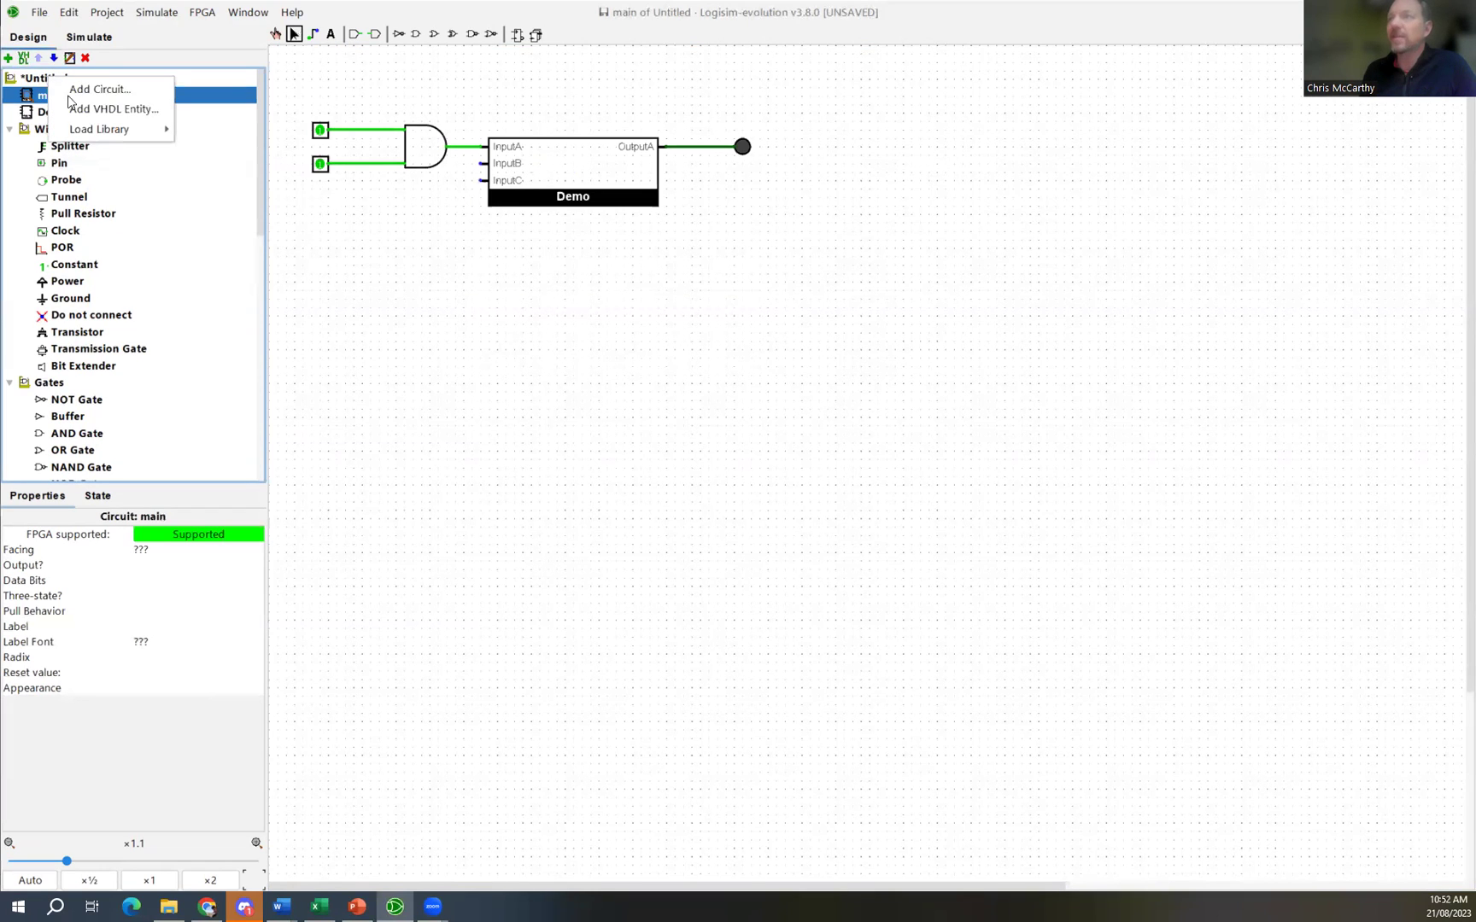
click(84, 89)
text(Demo2)
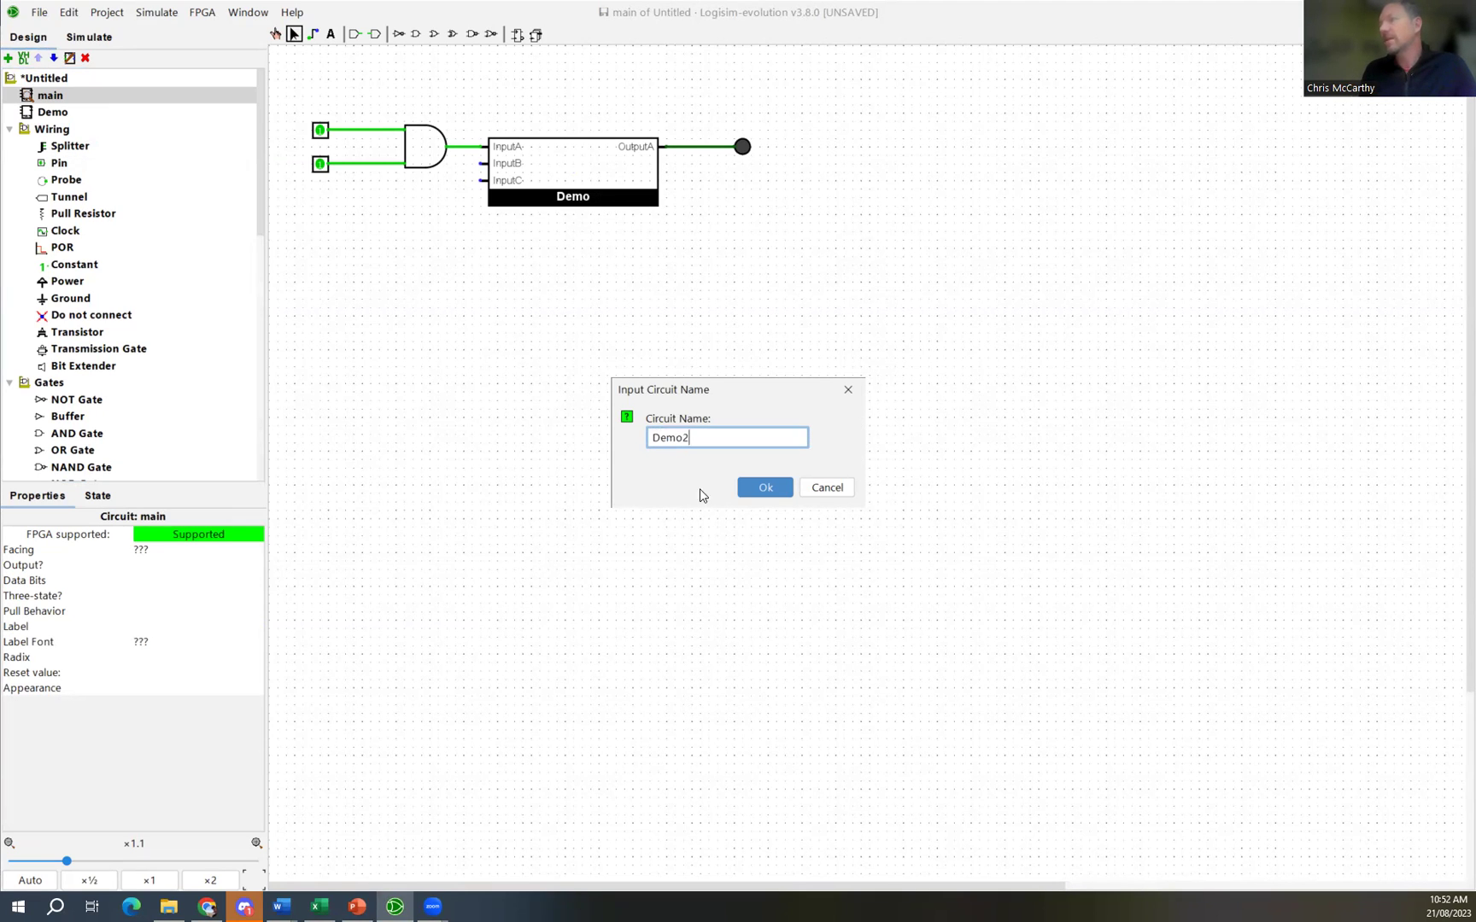
click(758, 491)
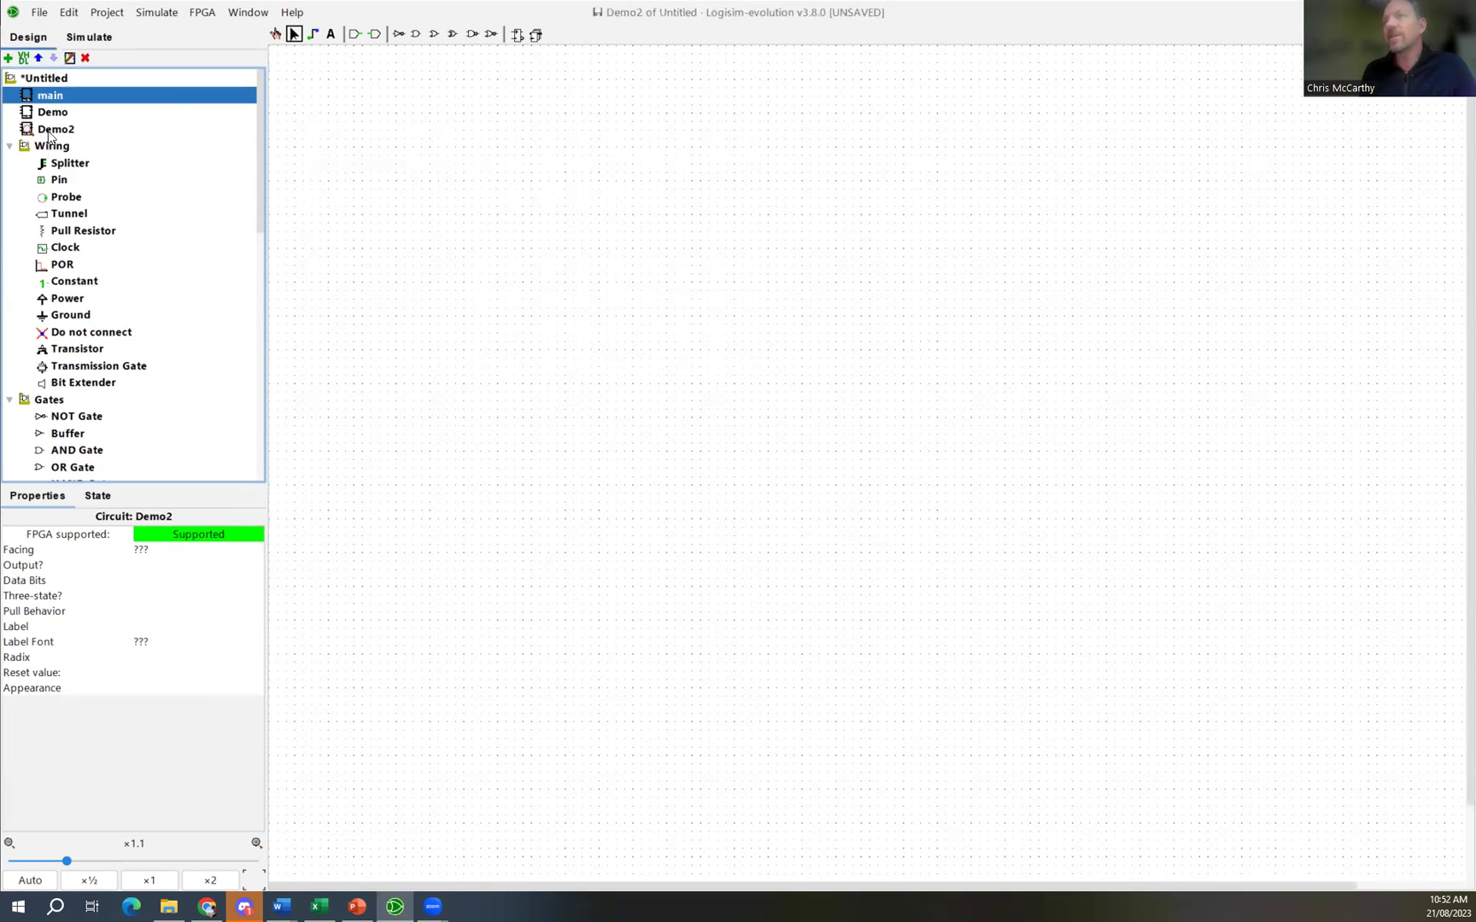
Step: Place two pins side by side on the empty Demo2 canvas
click(55, 131)
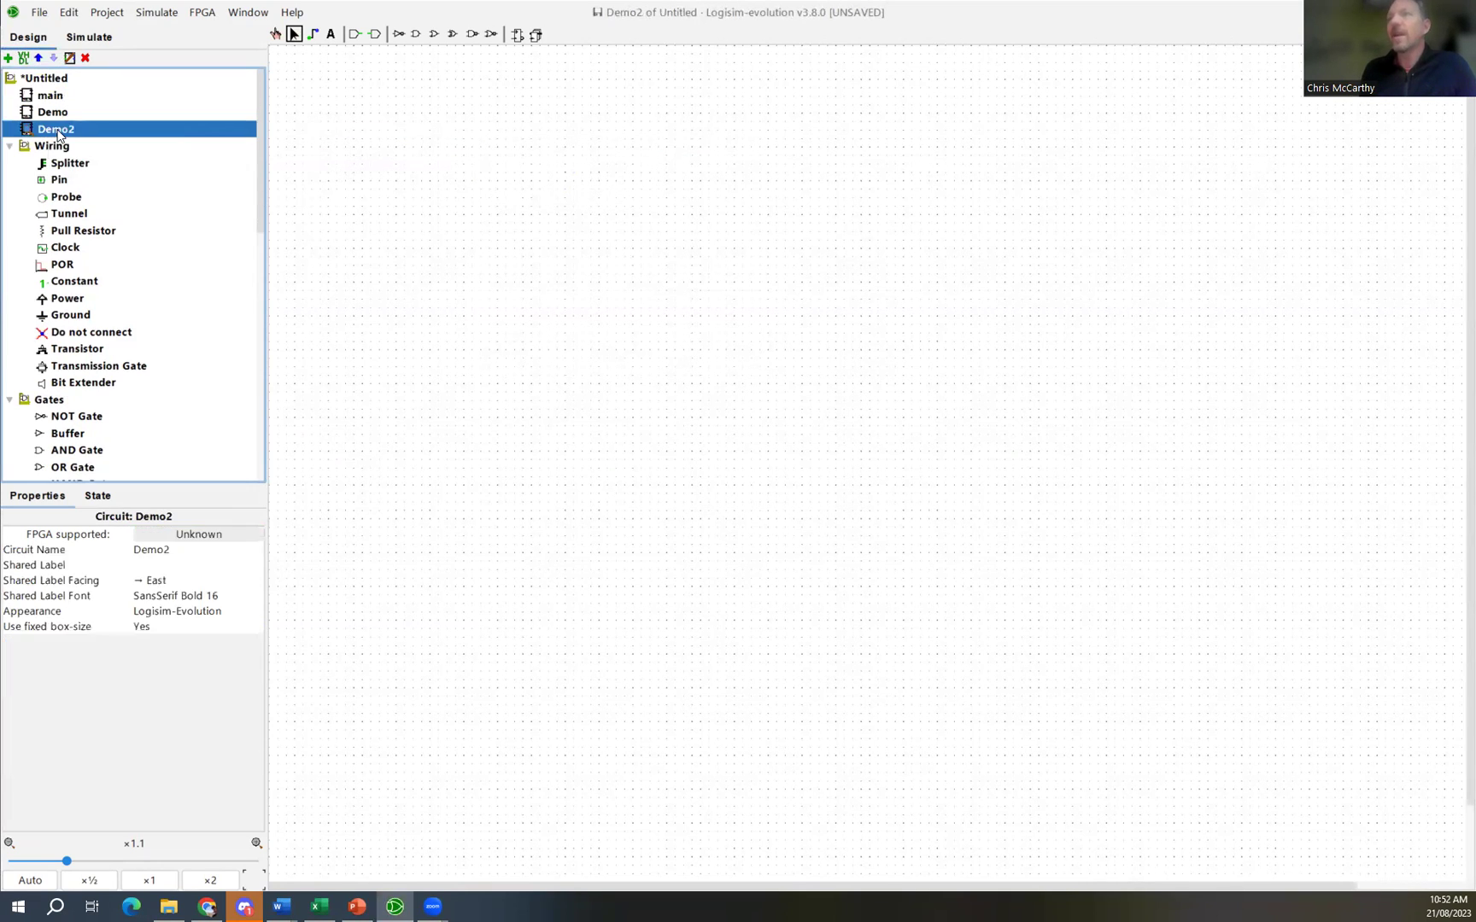
click(72, 180)
click(413, 223)
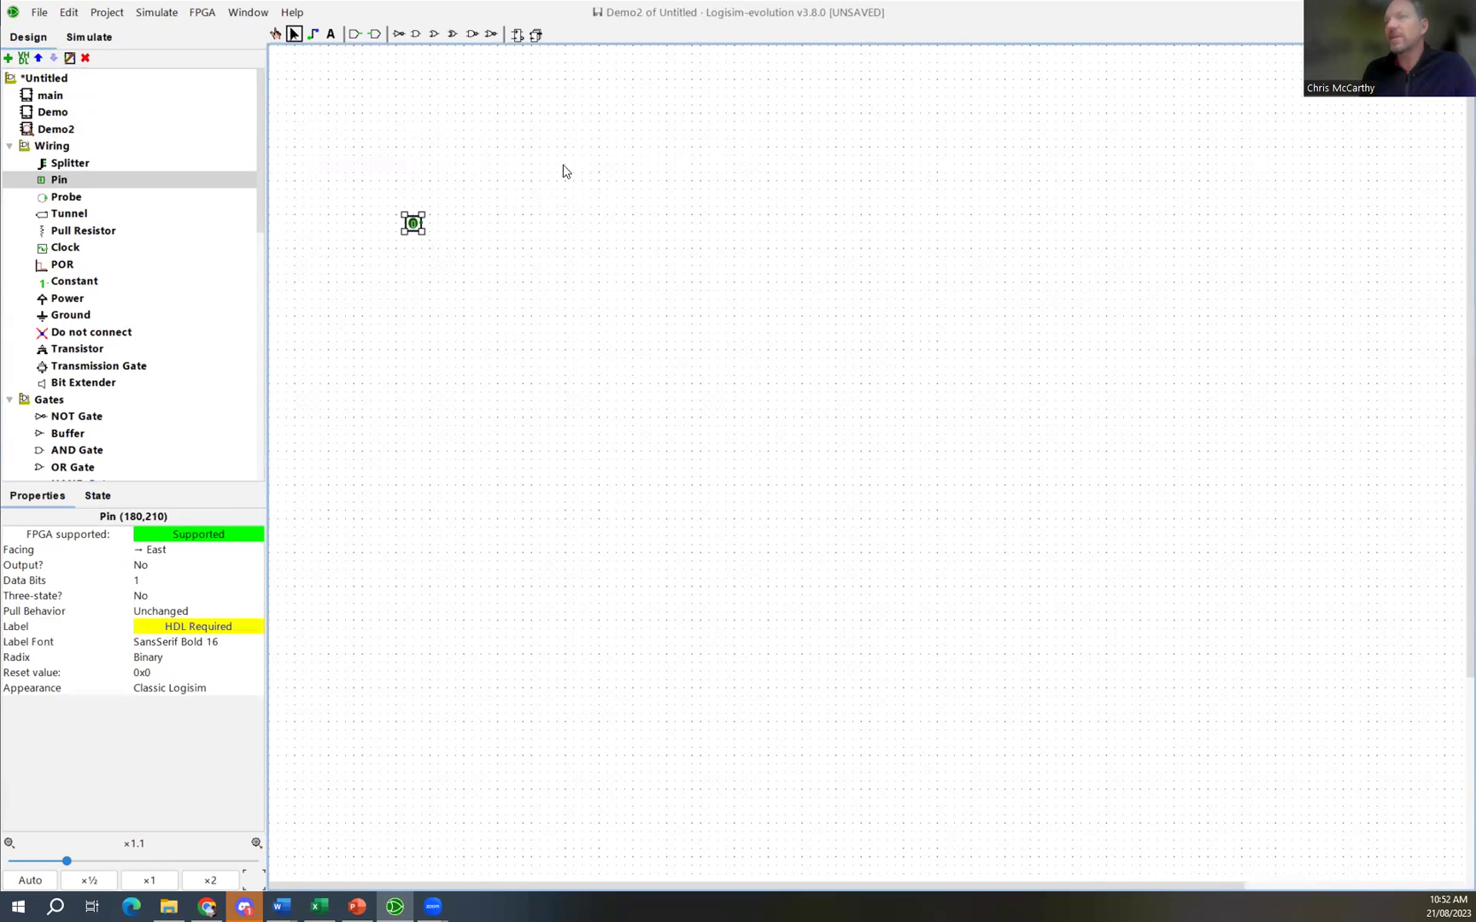
click(61, 182)
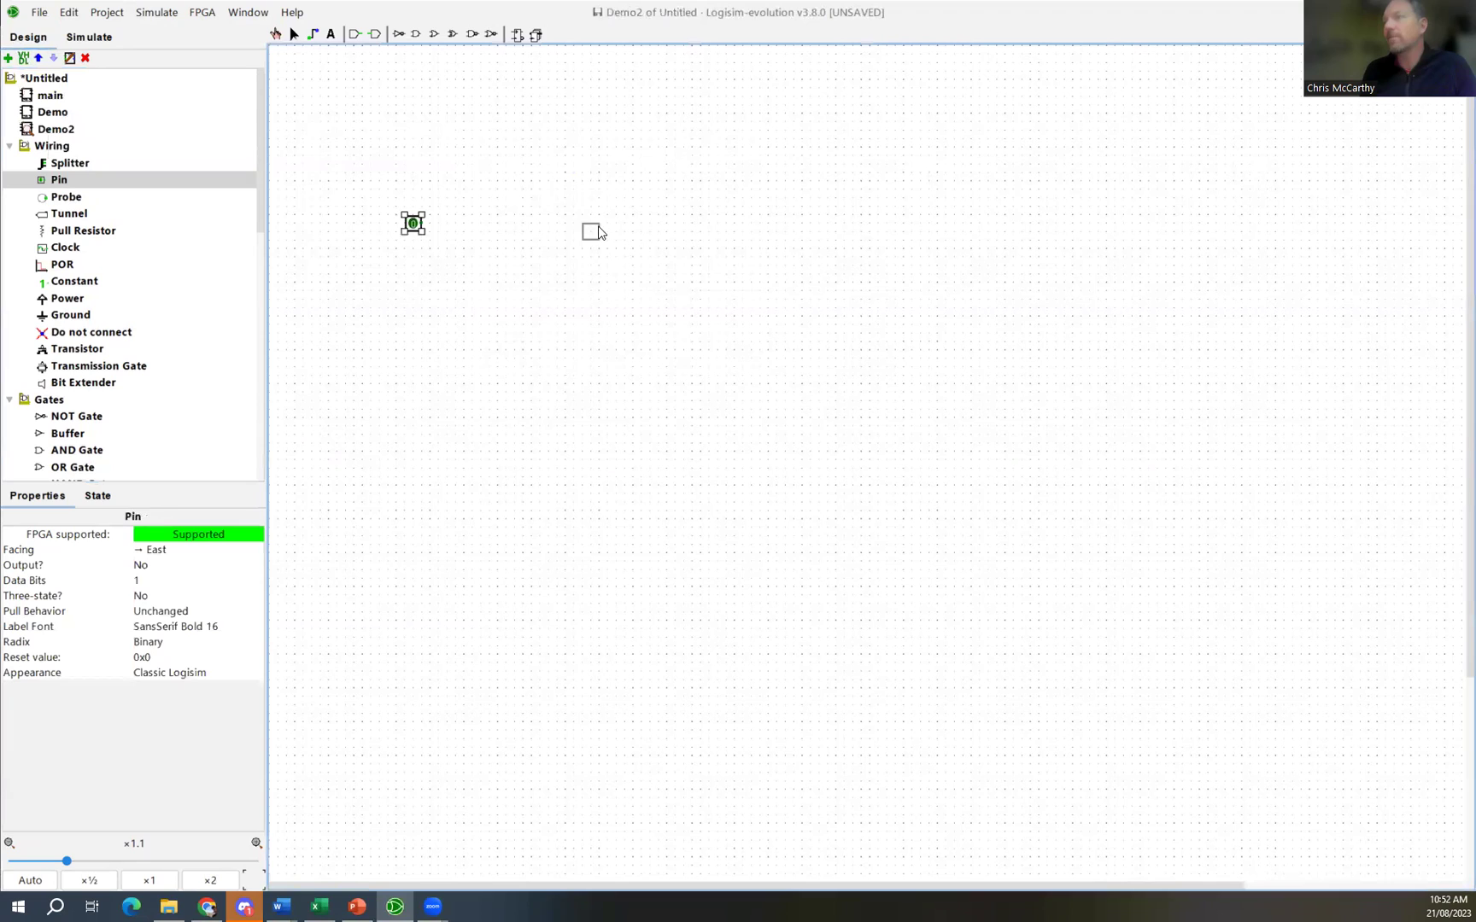
click(591, 231)
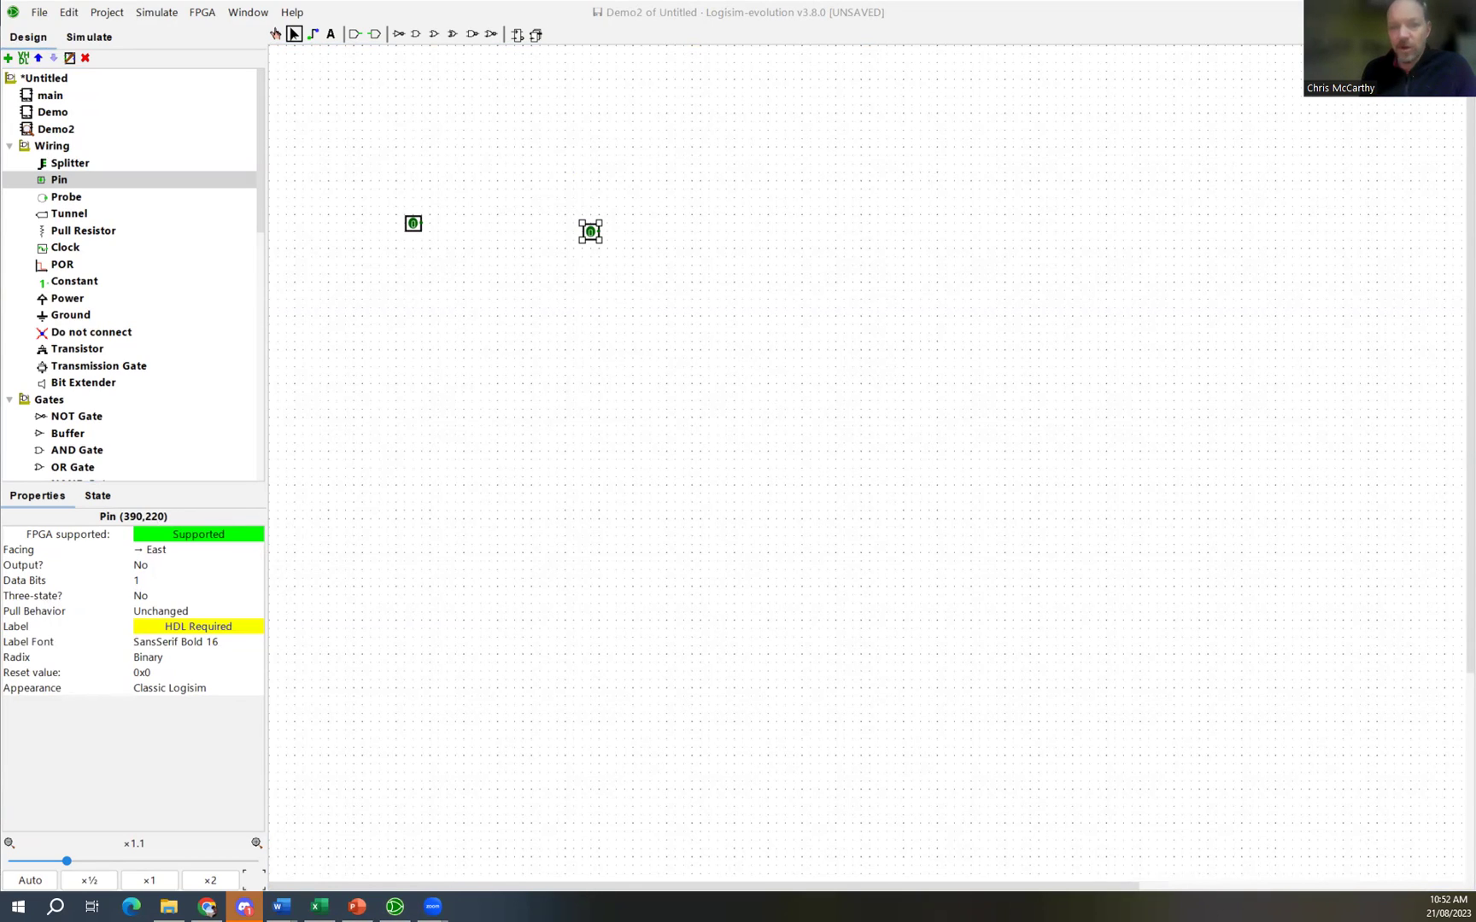
Step: Label the right pin OutputB; leave the left pin's pull and output settings unchanged
text(l)
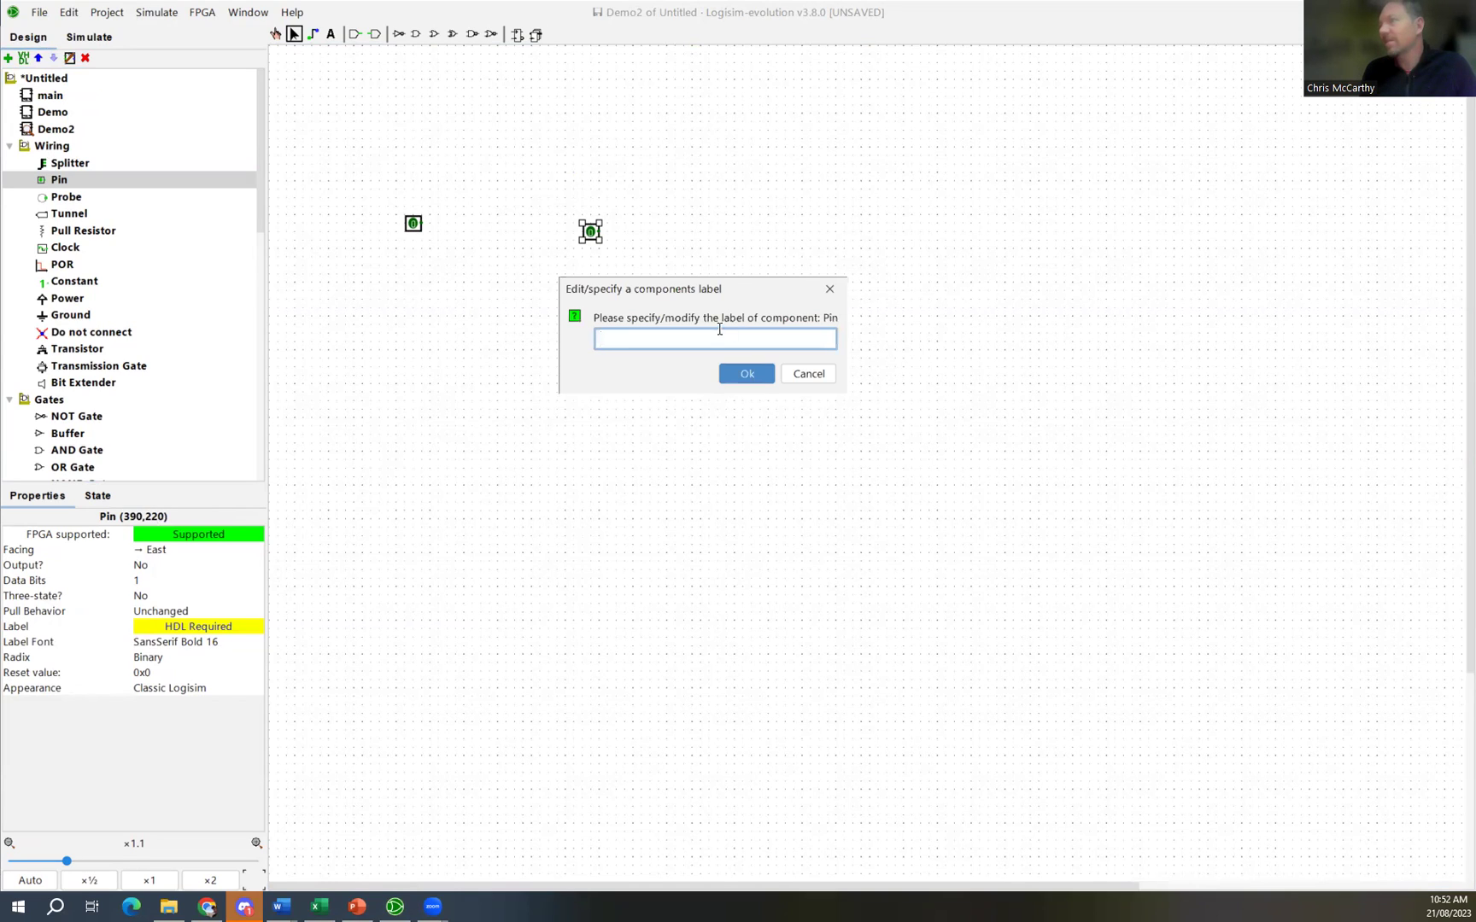
text(Out)
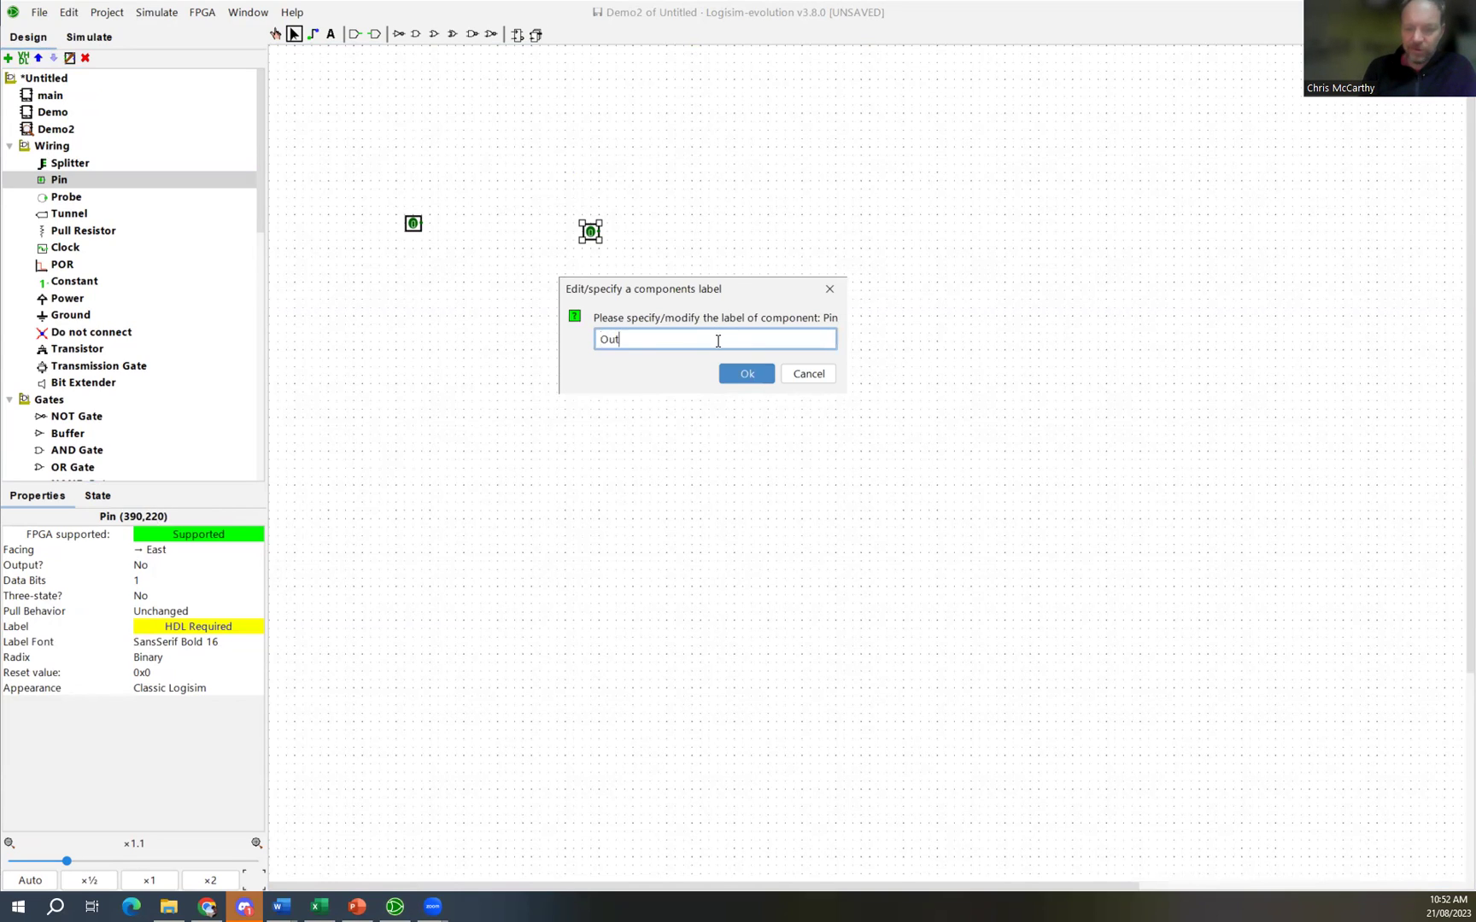
text(putB)
click(747, 373)
click(412, 223)
click(213, 613)
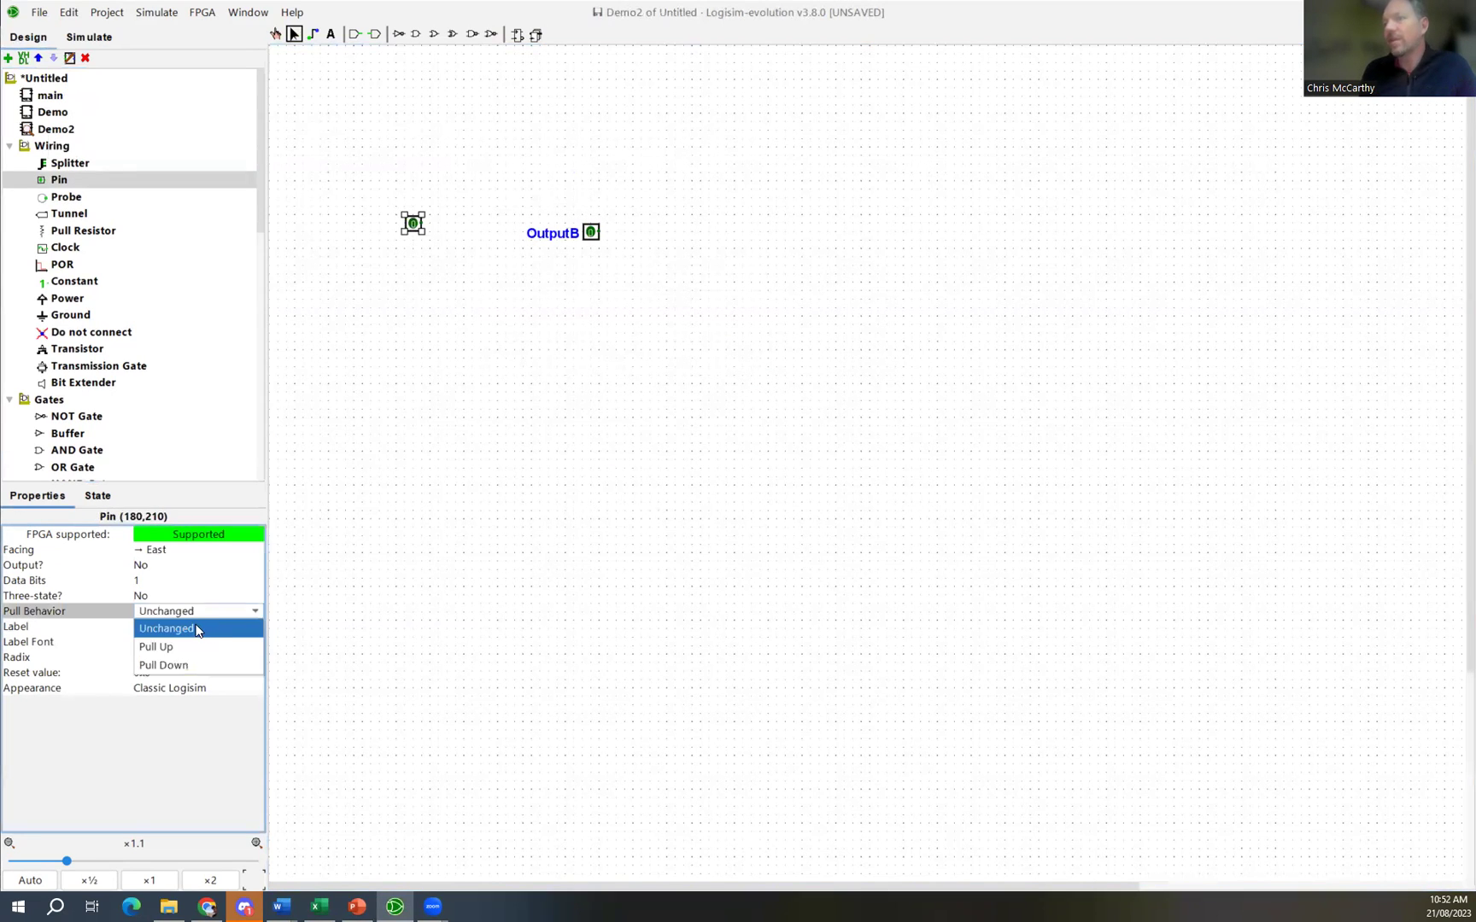
click(204, 628)
click(350, 593)
click(414, 227)
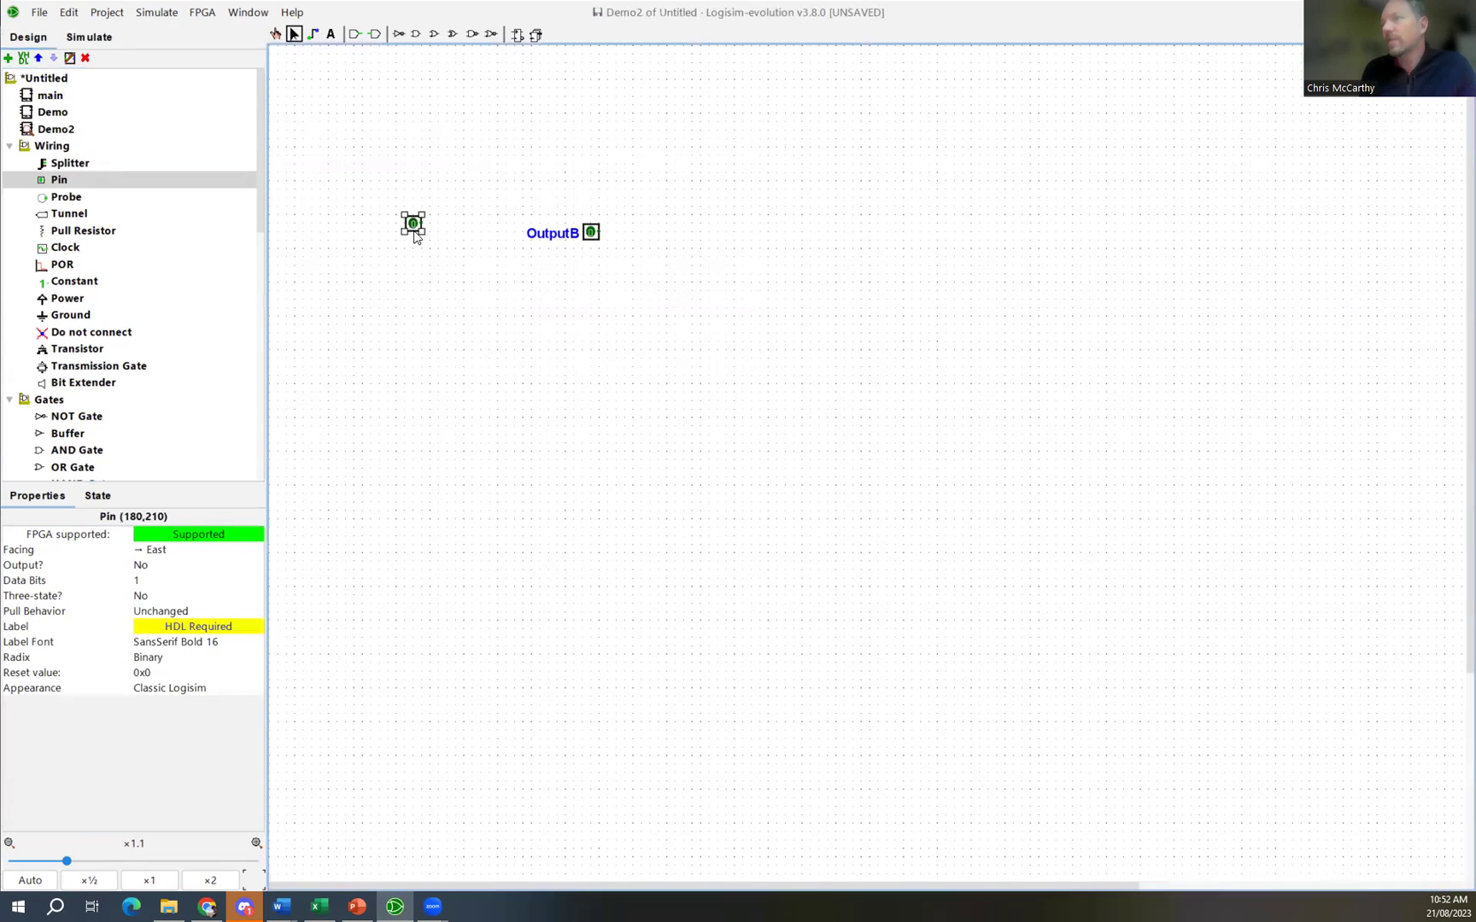
click(144, 566)
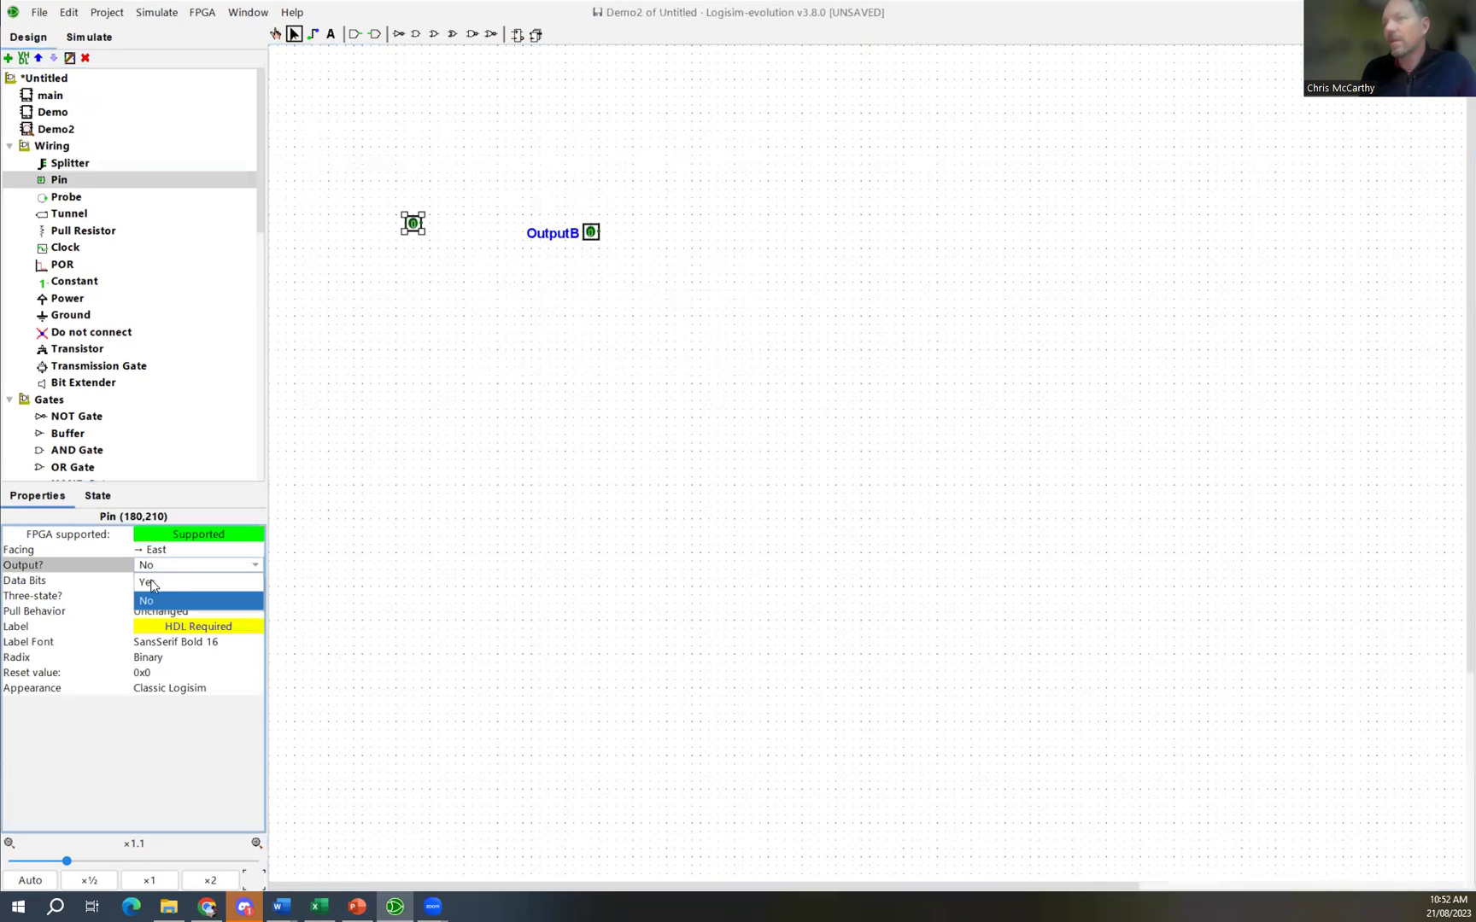
click(336, 538)
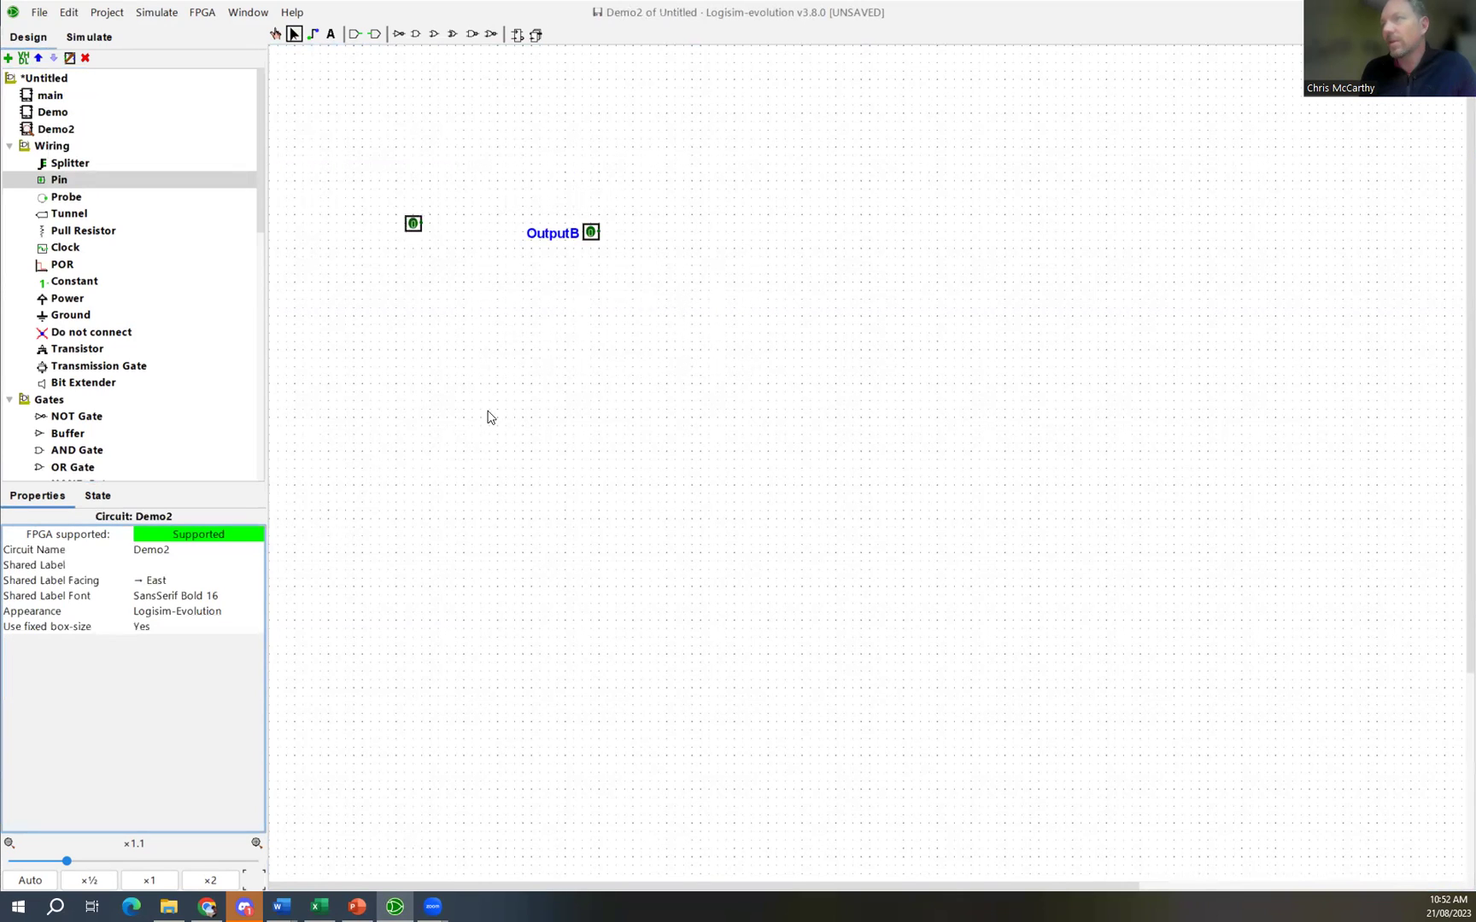
Step: Set the OutputB pin's Output? property to Yes
click(591, 240)
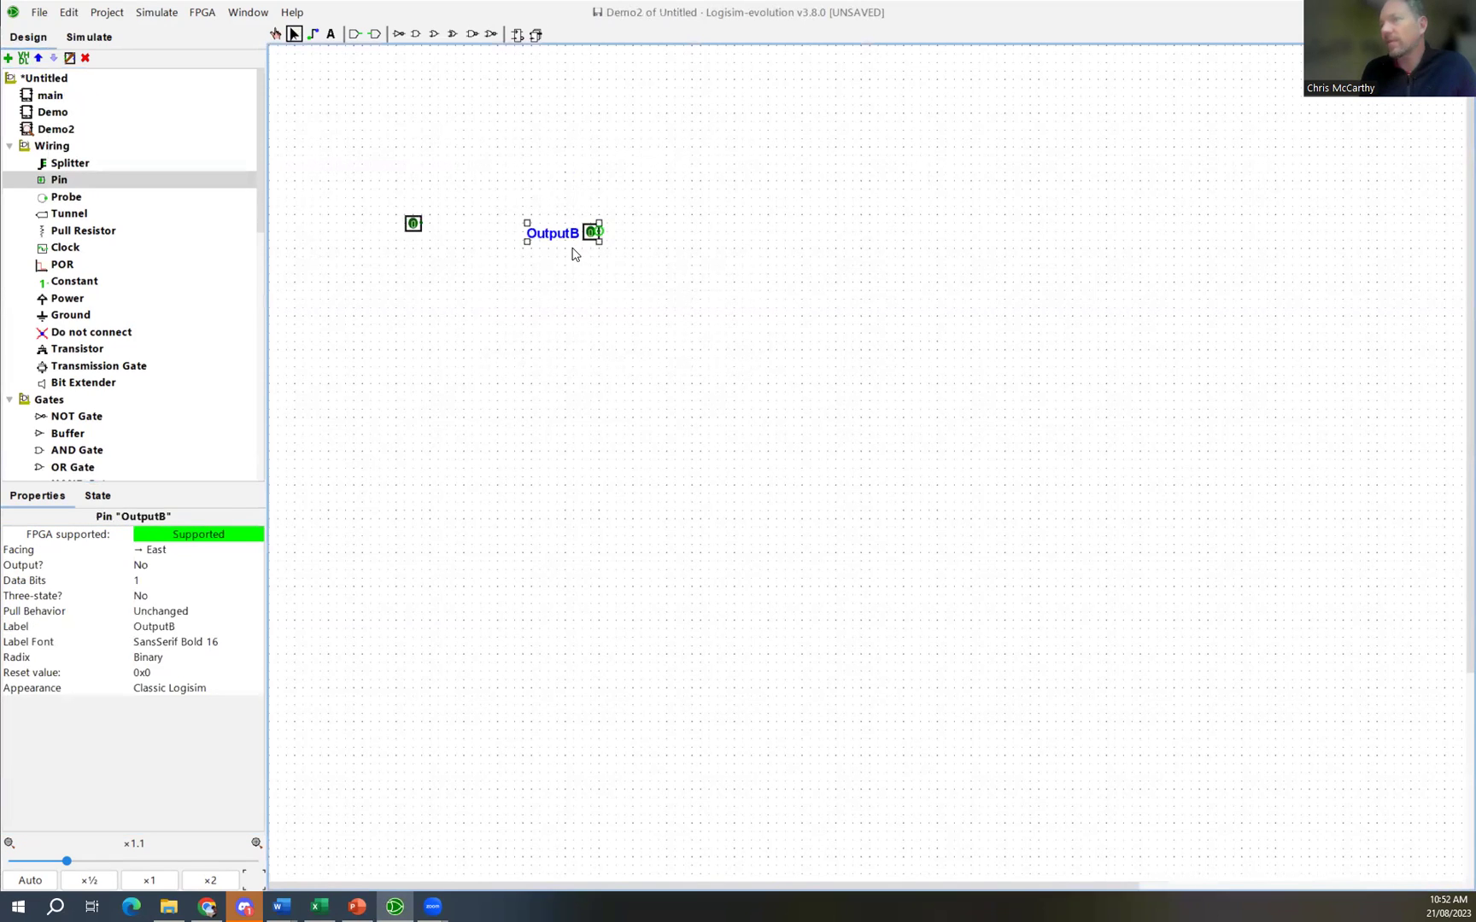
click(147, 568)
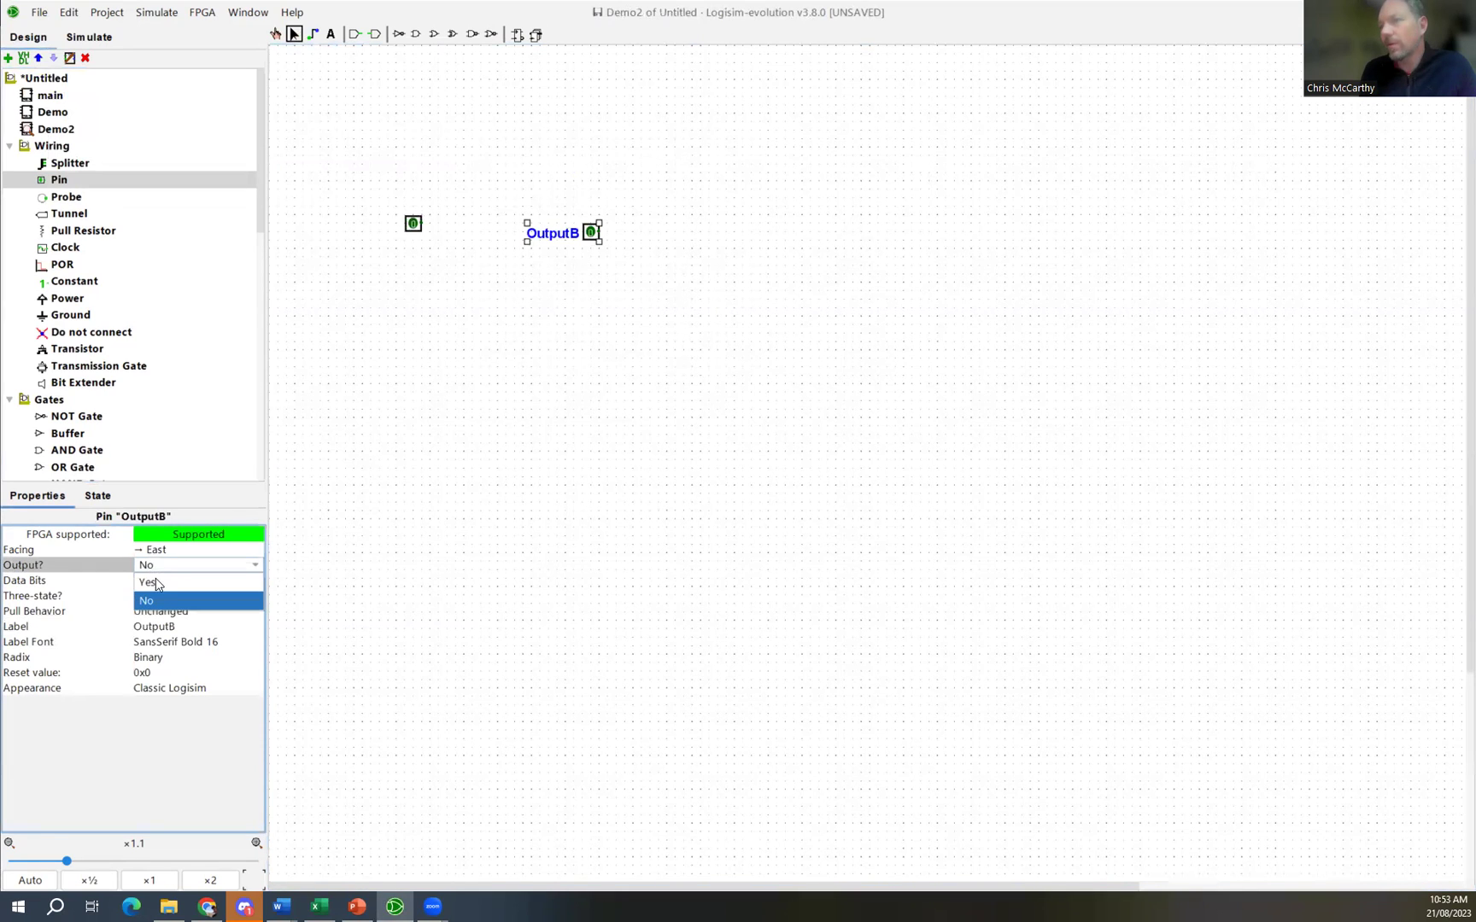
click(148, 582)
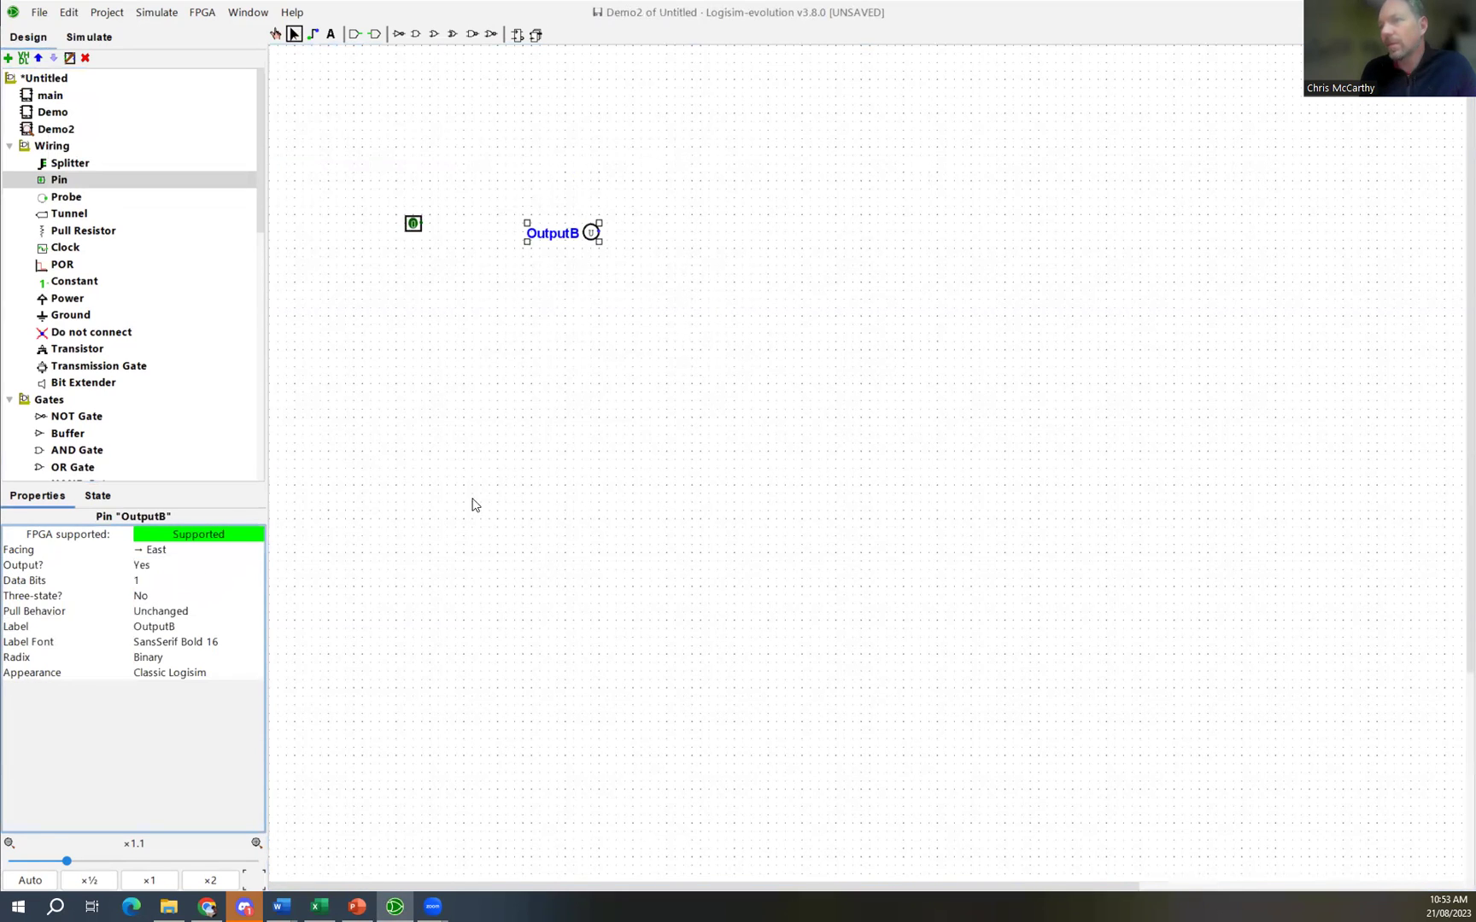
Step: Label the left pin InputD and wire it to OutputB
click(413, 226)
click(168, 626)
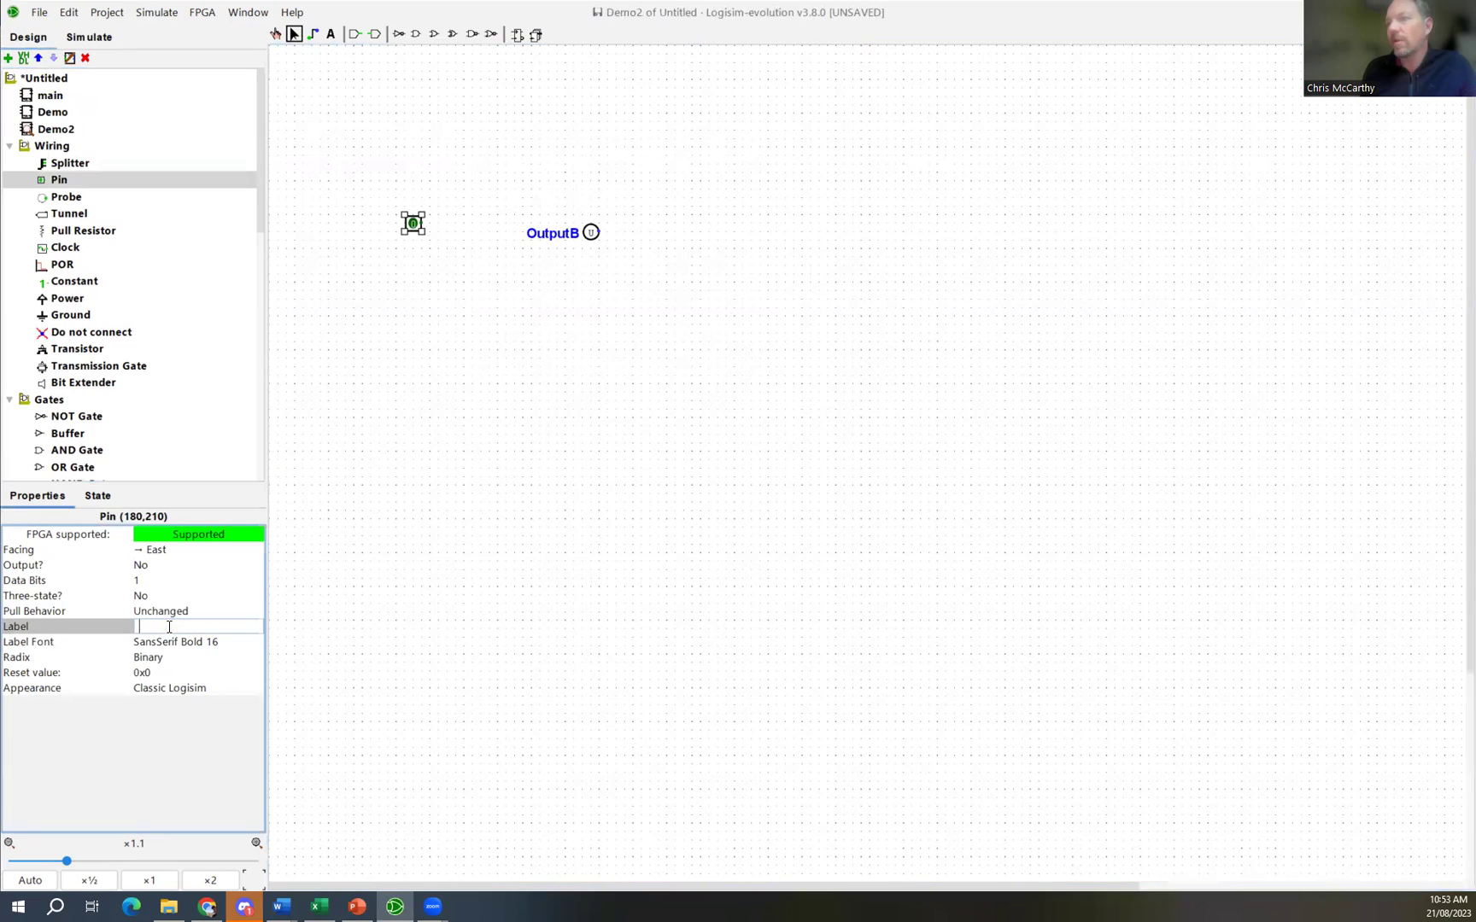
text(Inpou)
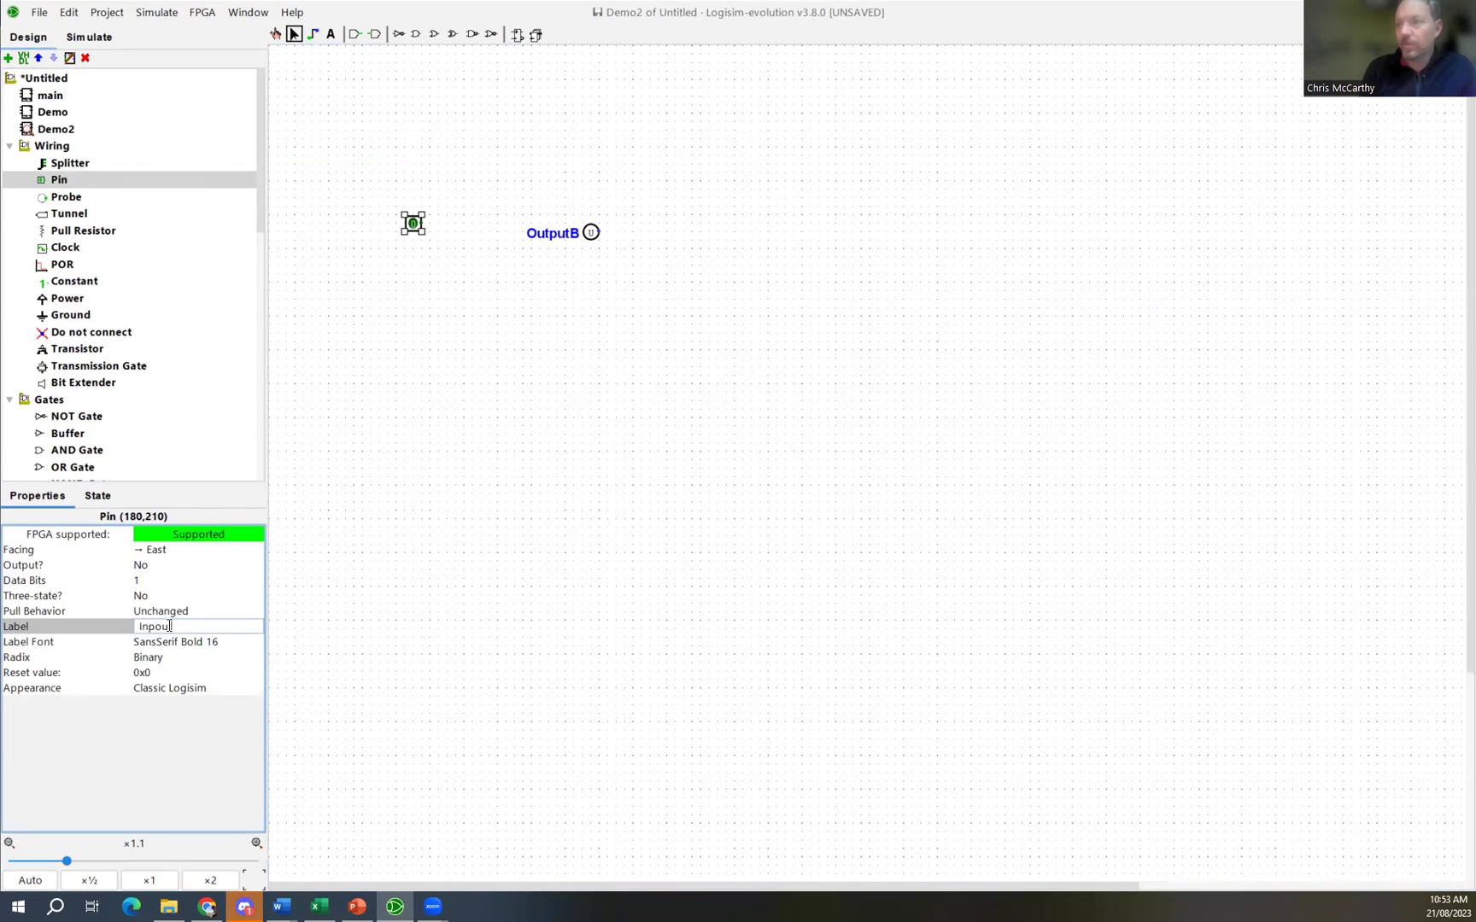
key(BackSpace)
key(BackSpace)
text(utC)
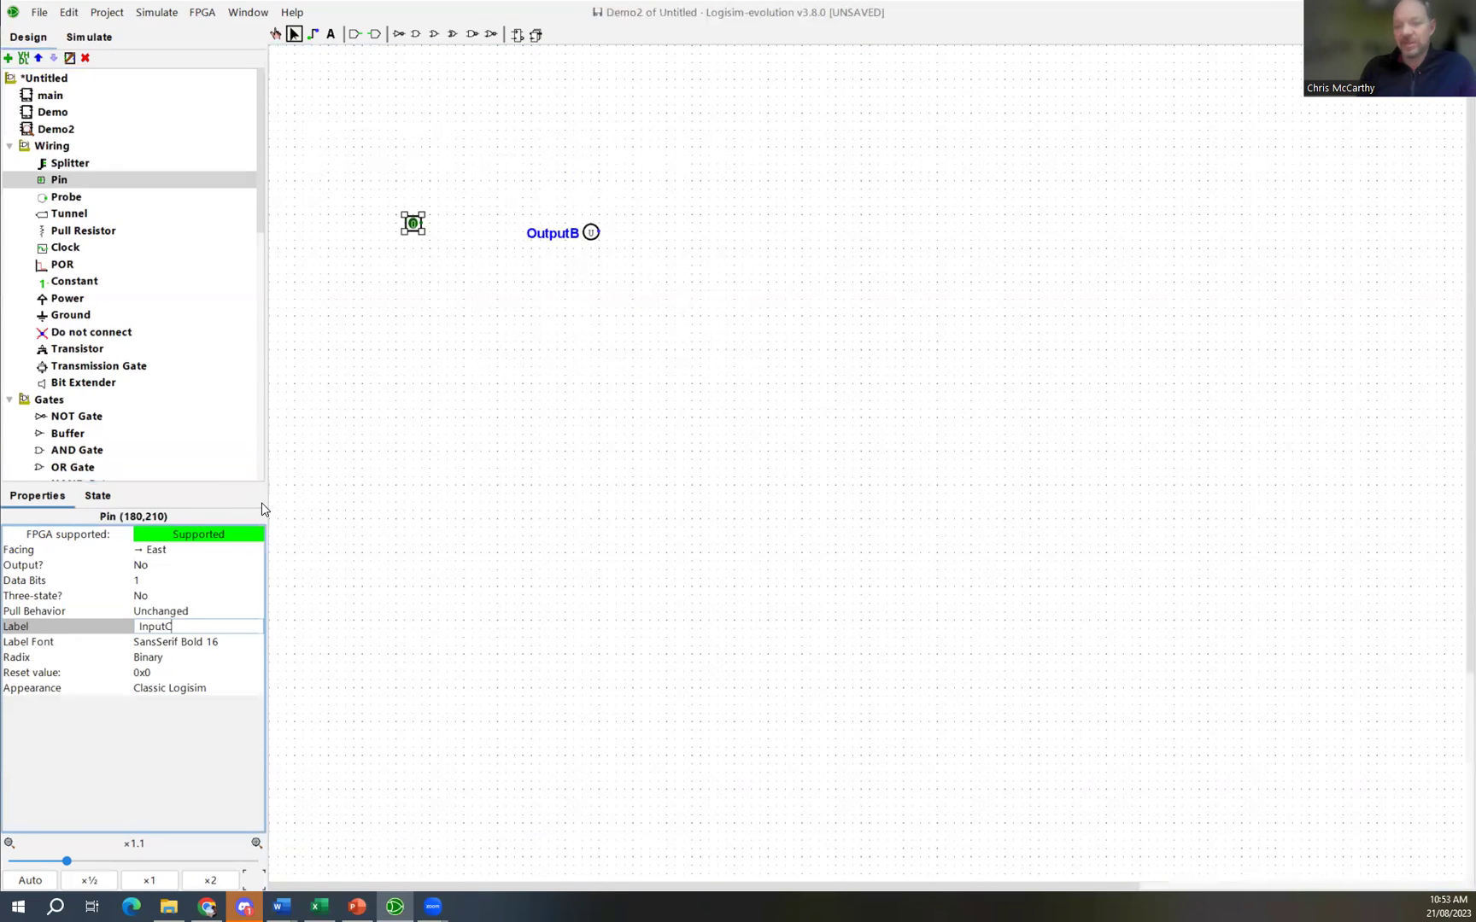
key(BackSpace)
text(D)
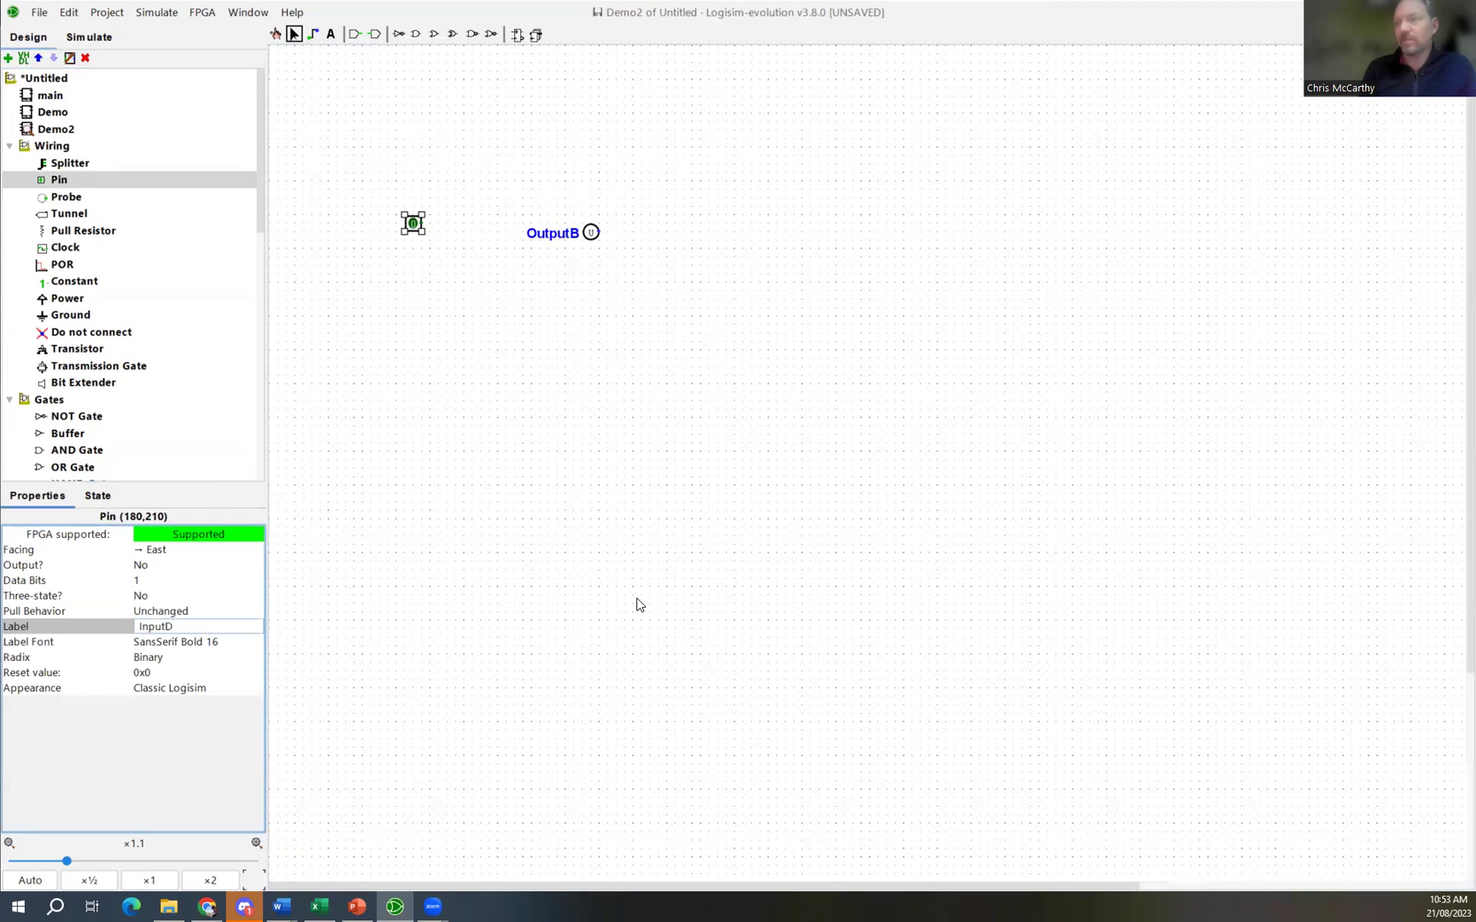
key(Return)
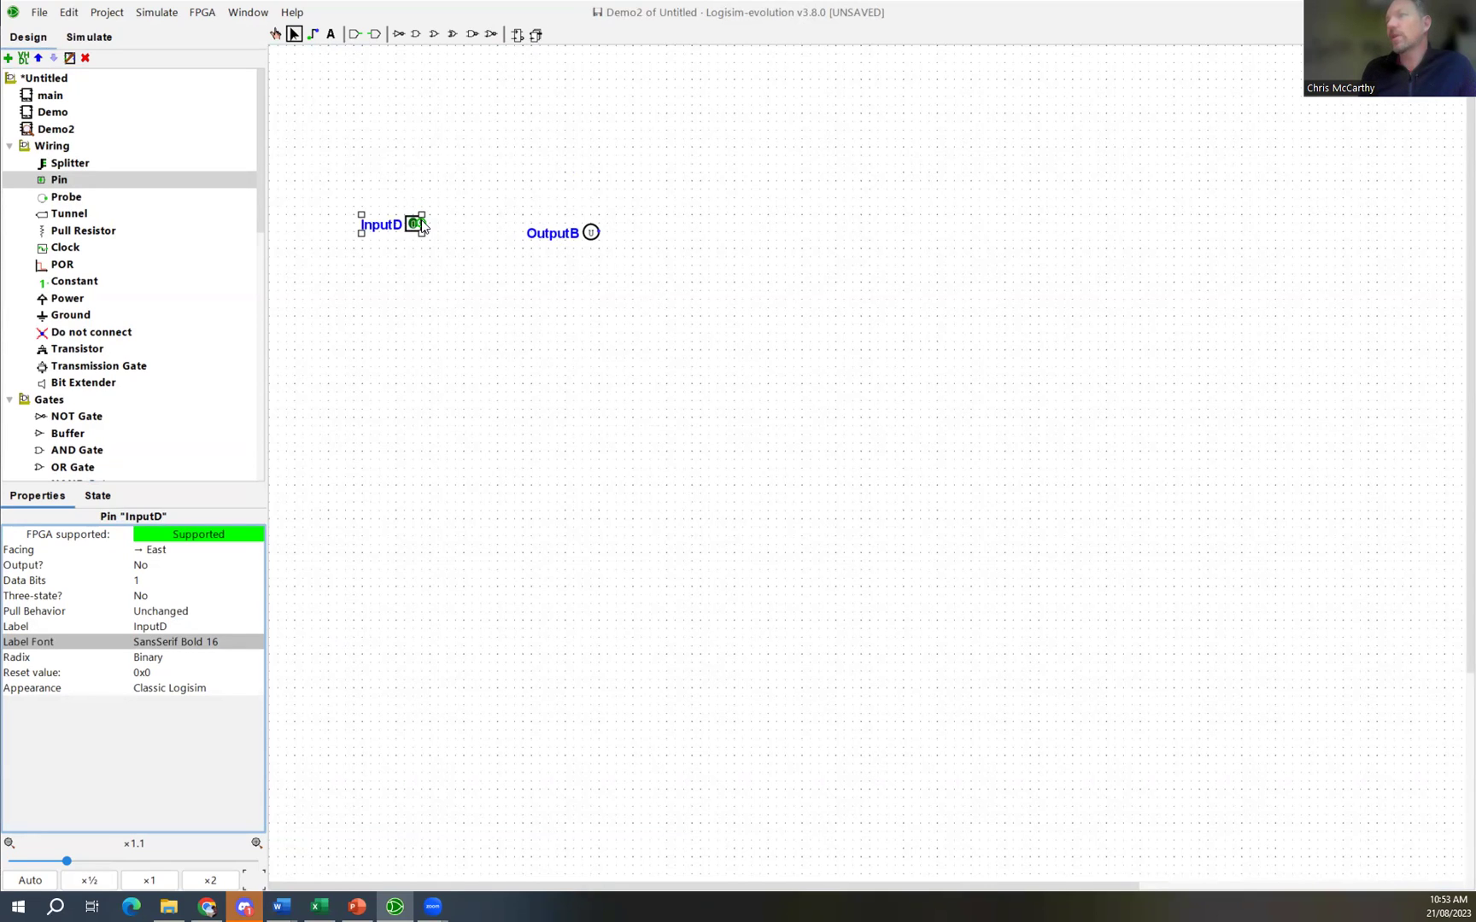
drag(422, 223, 596, 234)
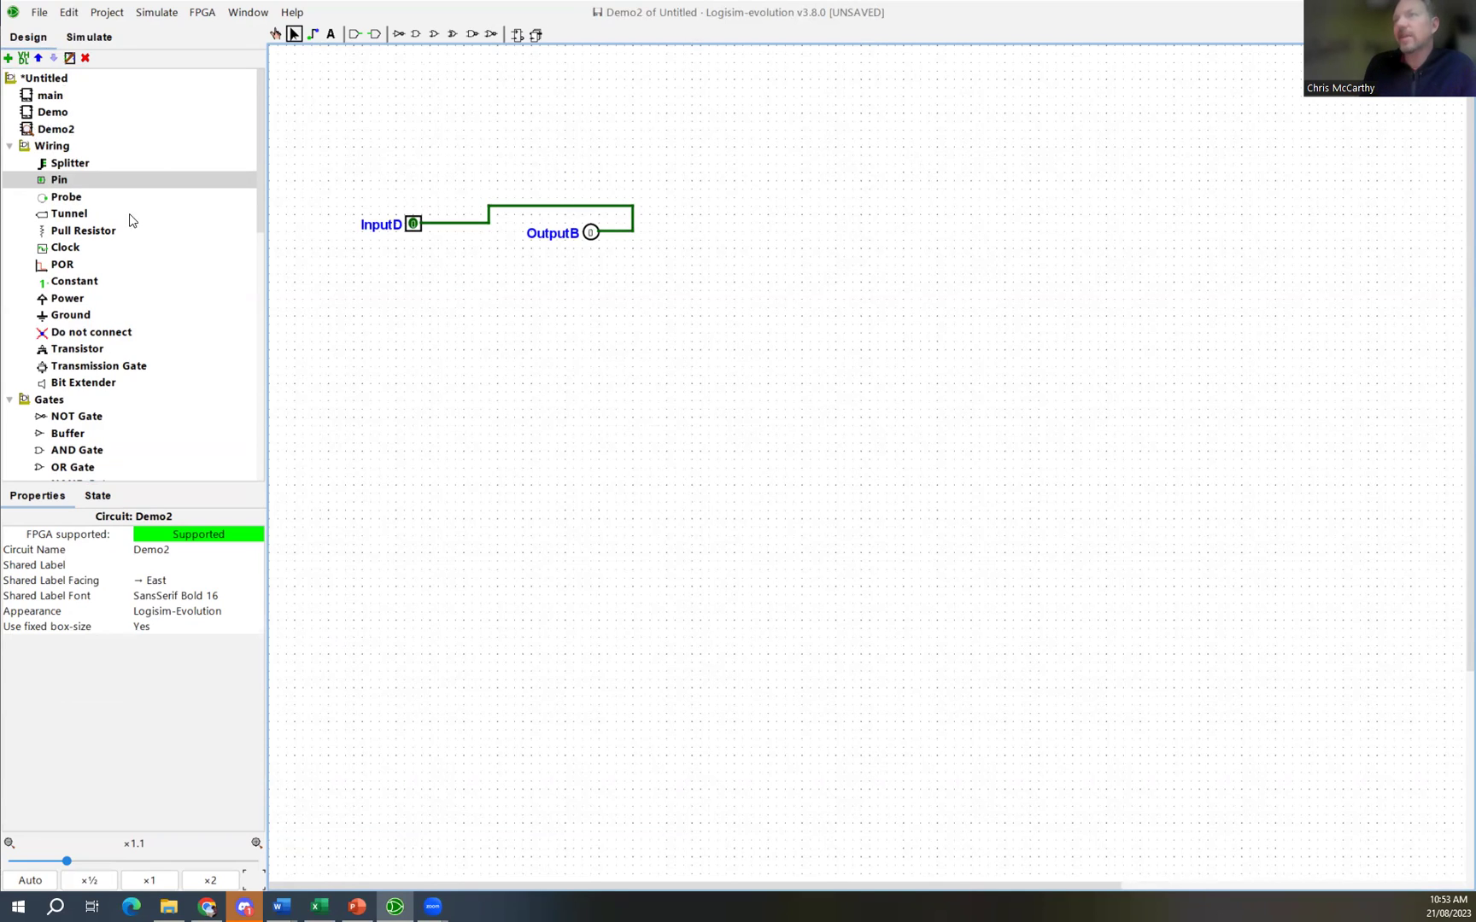
Step: Place a Demo2 block inside the Demo circuit, then return to the main circuit
double_click(46, 116)
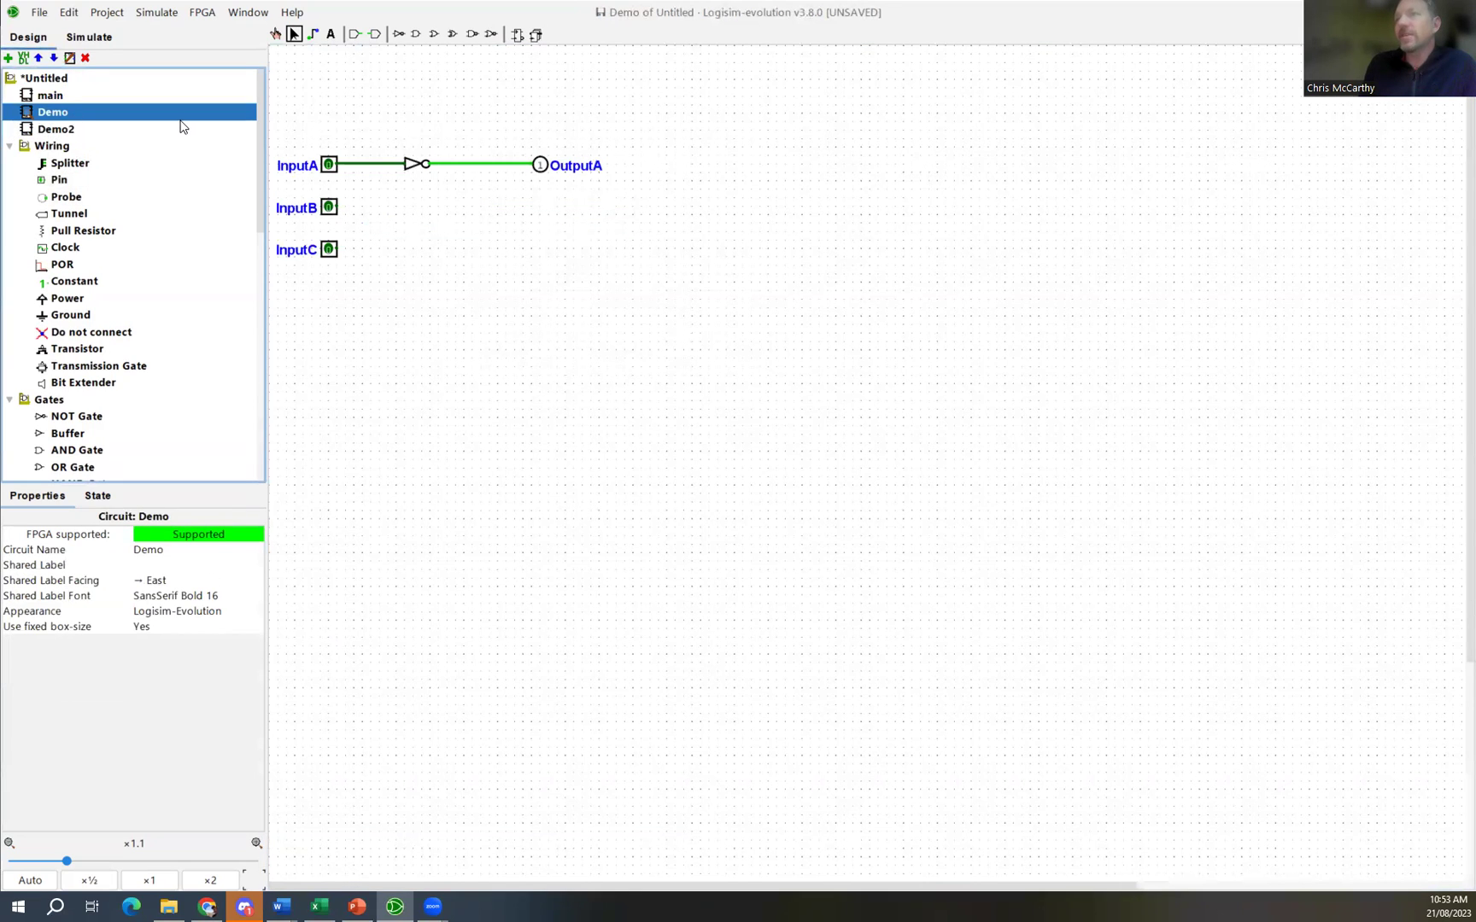
click(49, 130)
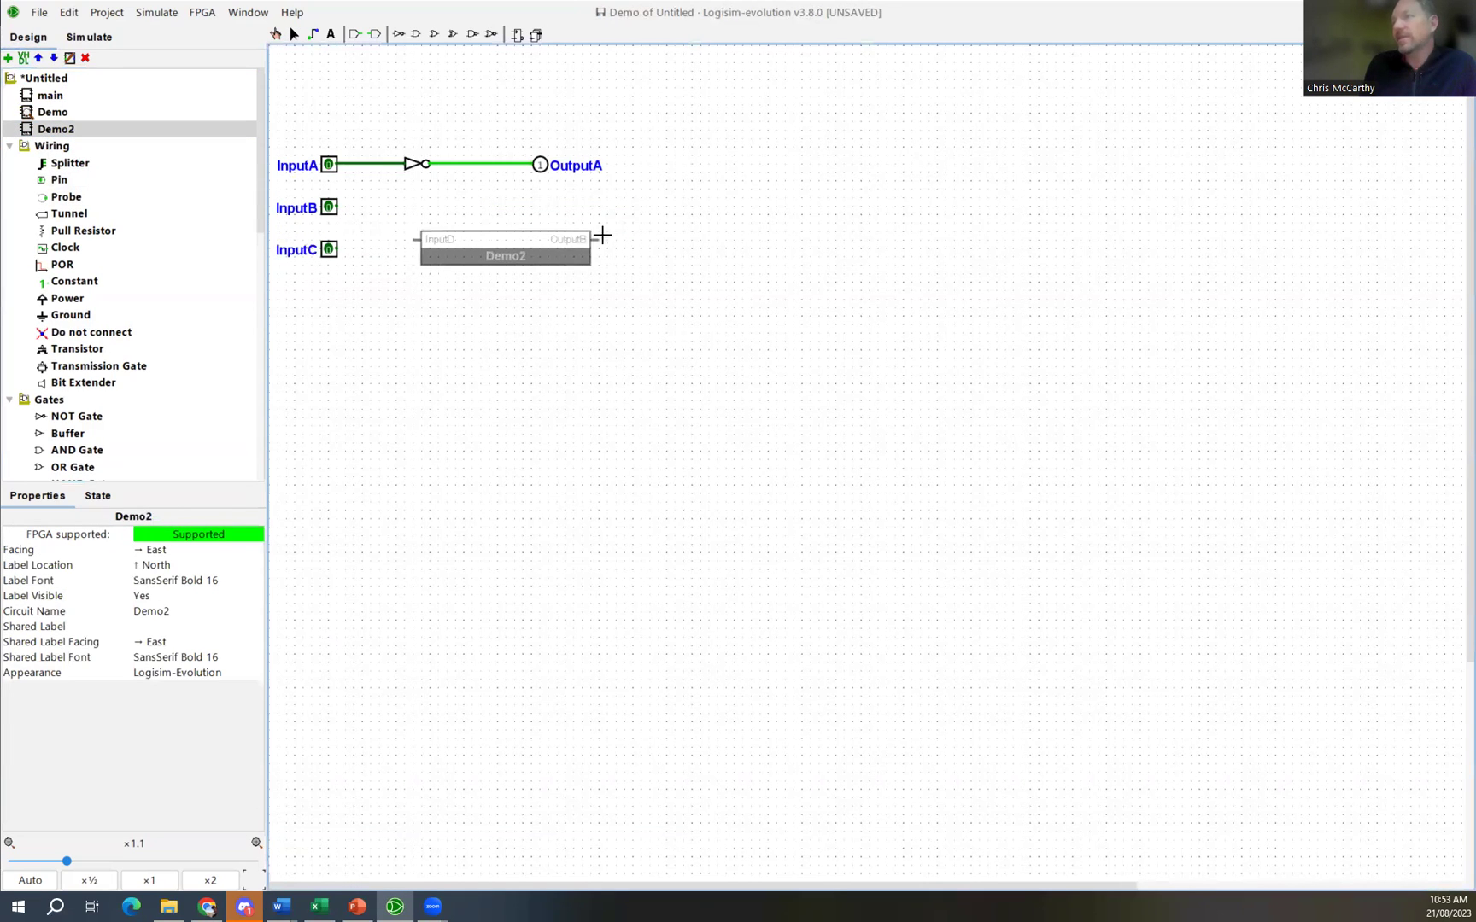
click(602, 235)
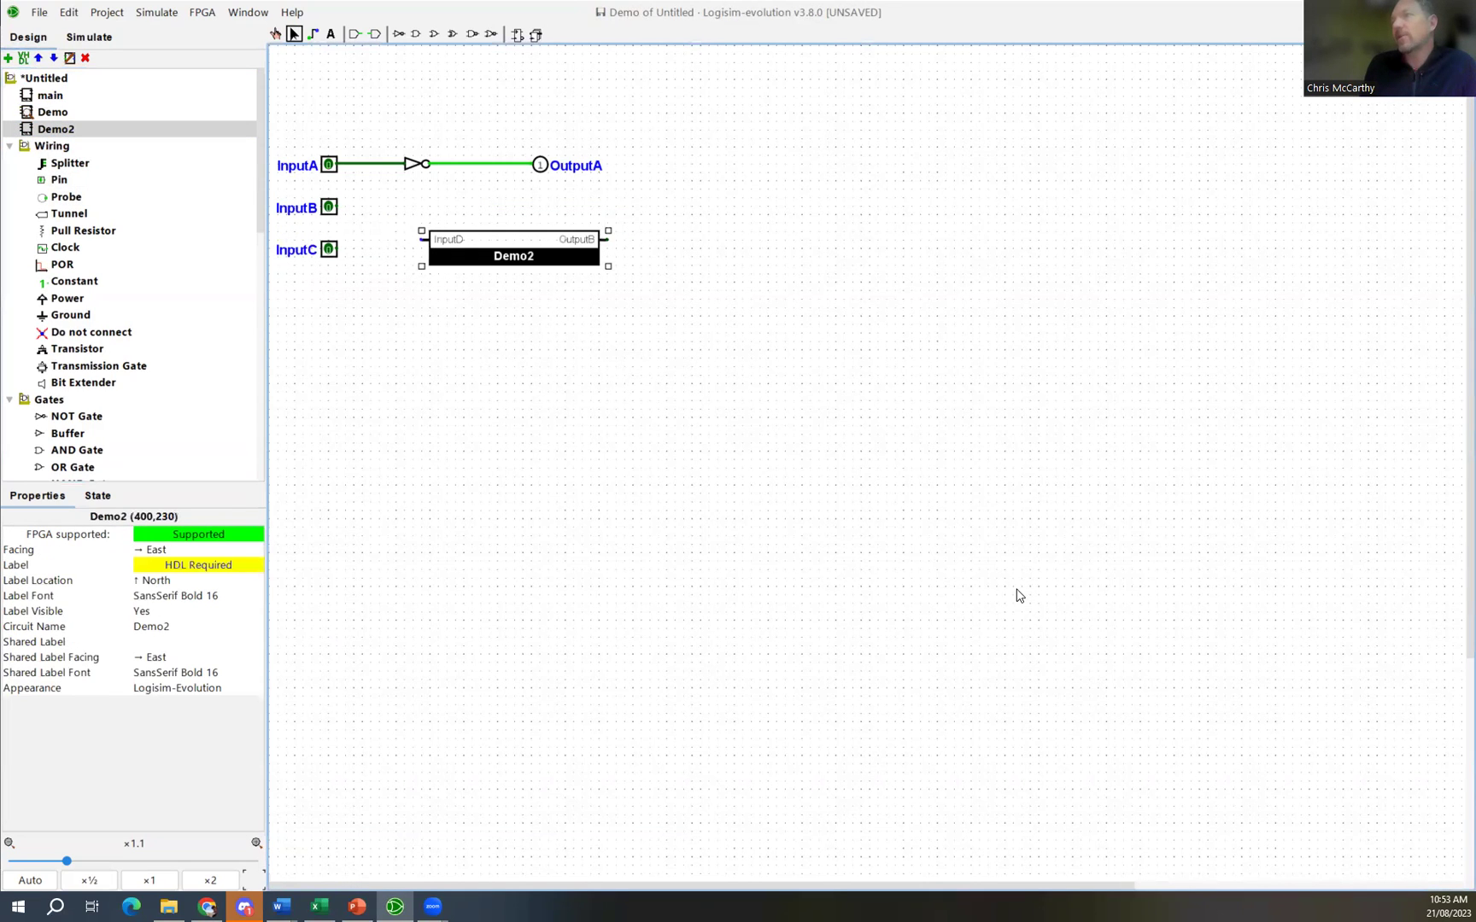
click(50, 96)
double_click(47, 96)
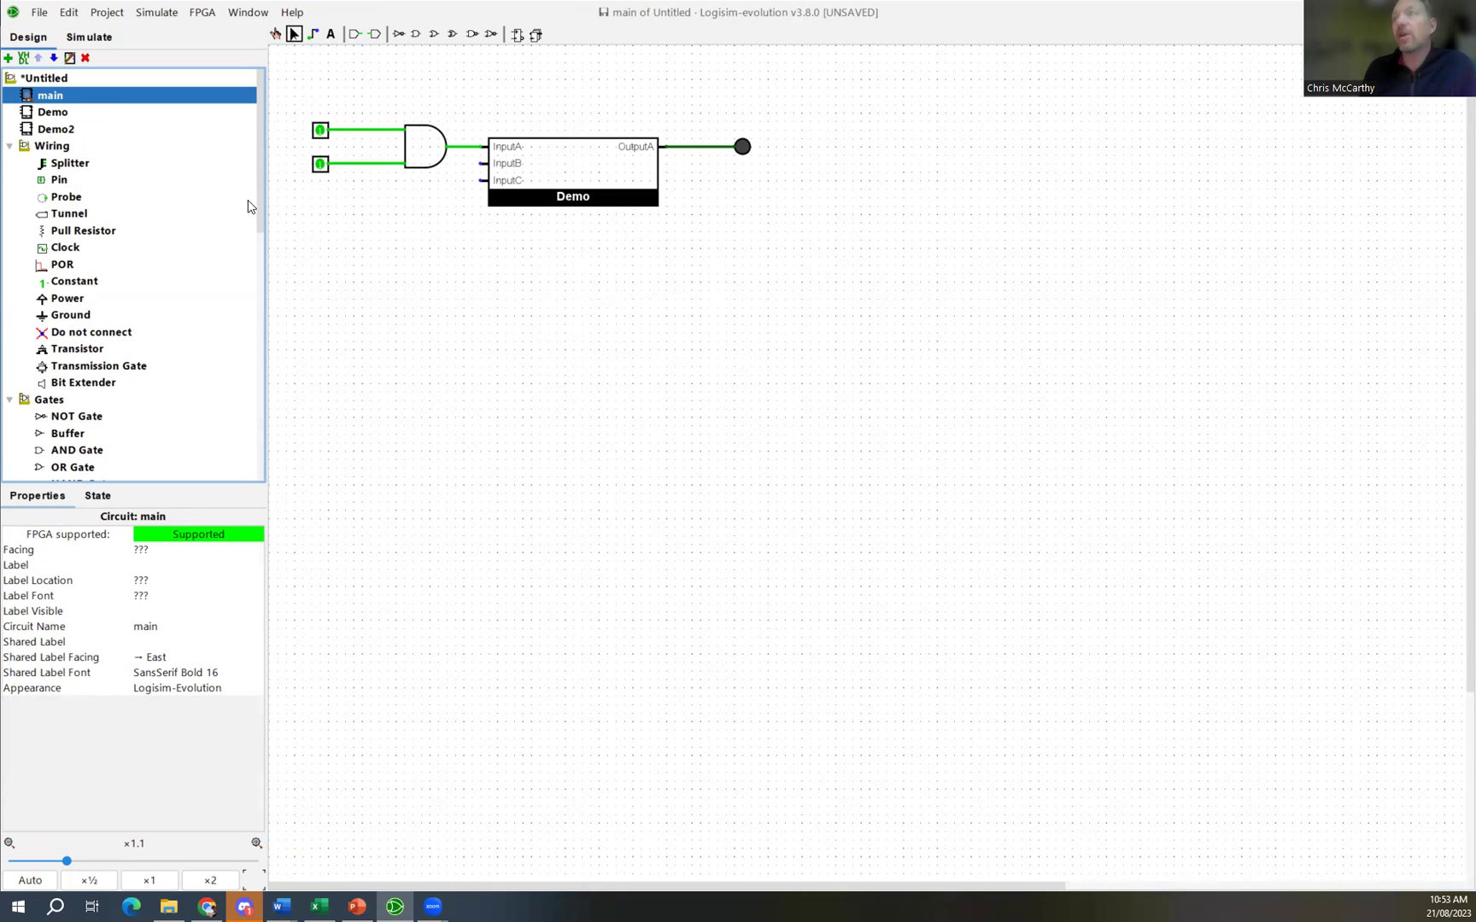
Step: Place a second Demo block in main below the existing one
click(48, 113)
click(654, 280)
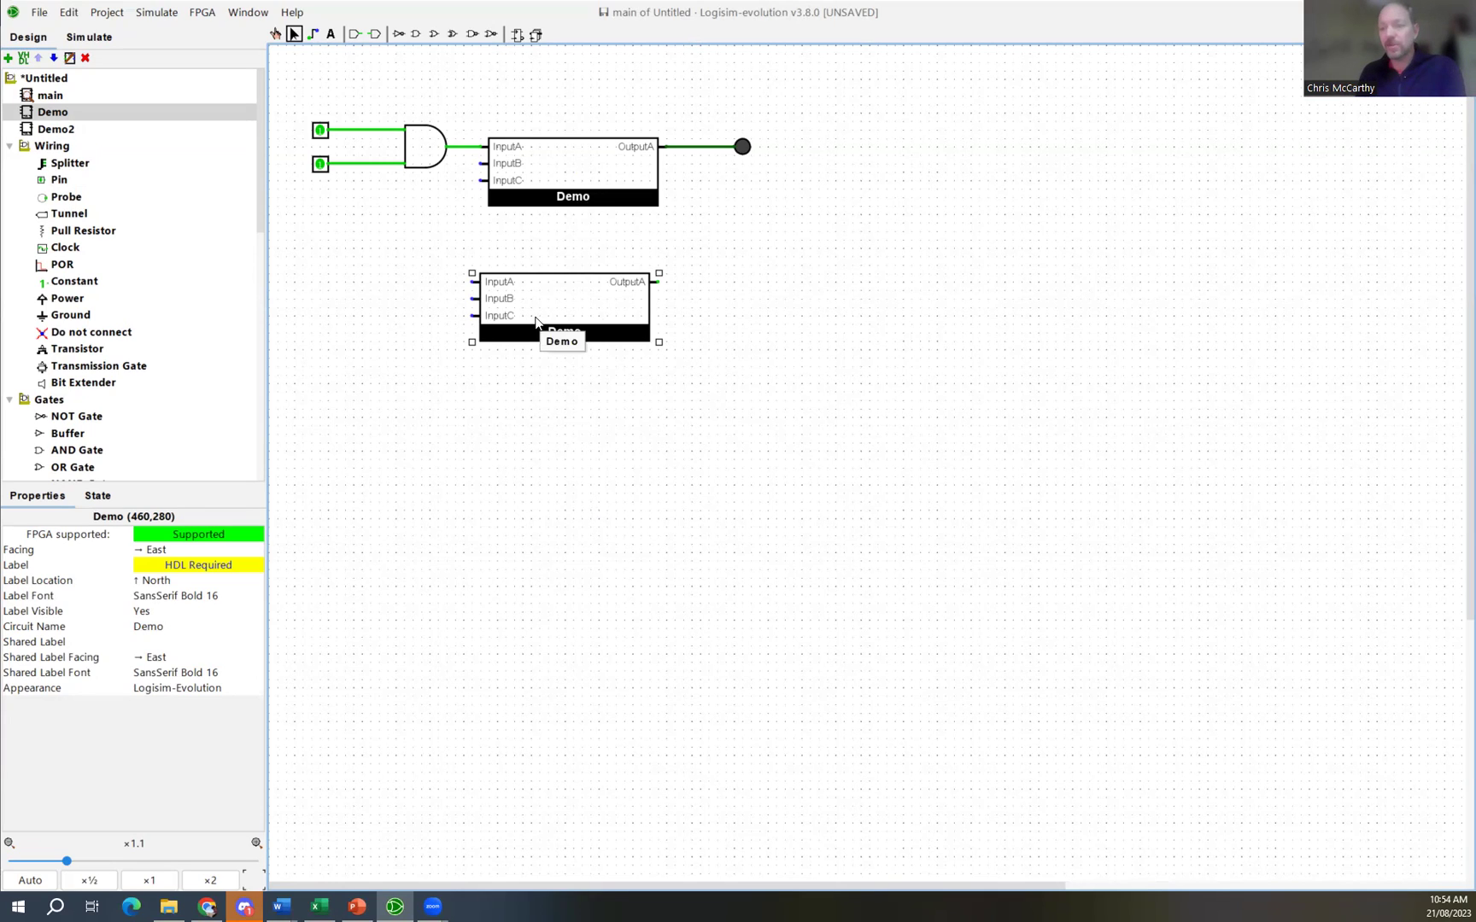
Step: Delete the second Demo block, then place and delete a Demo2 block in main
key(Delete)
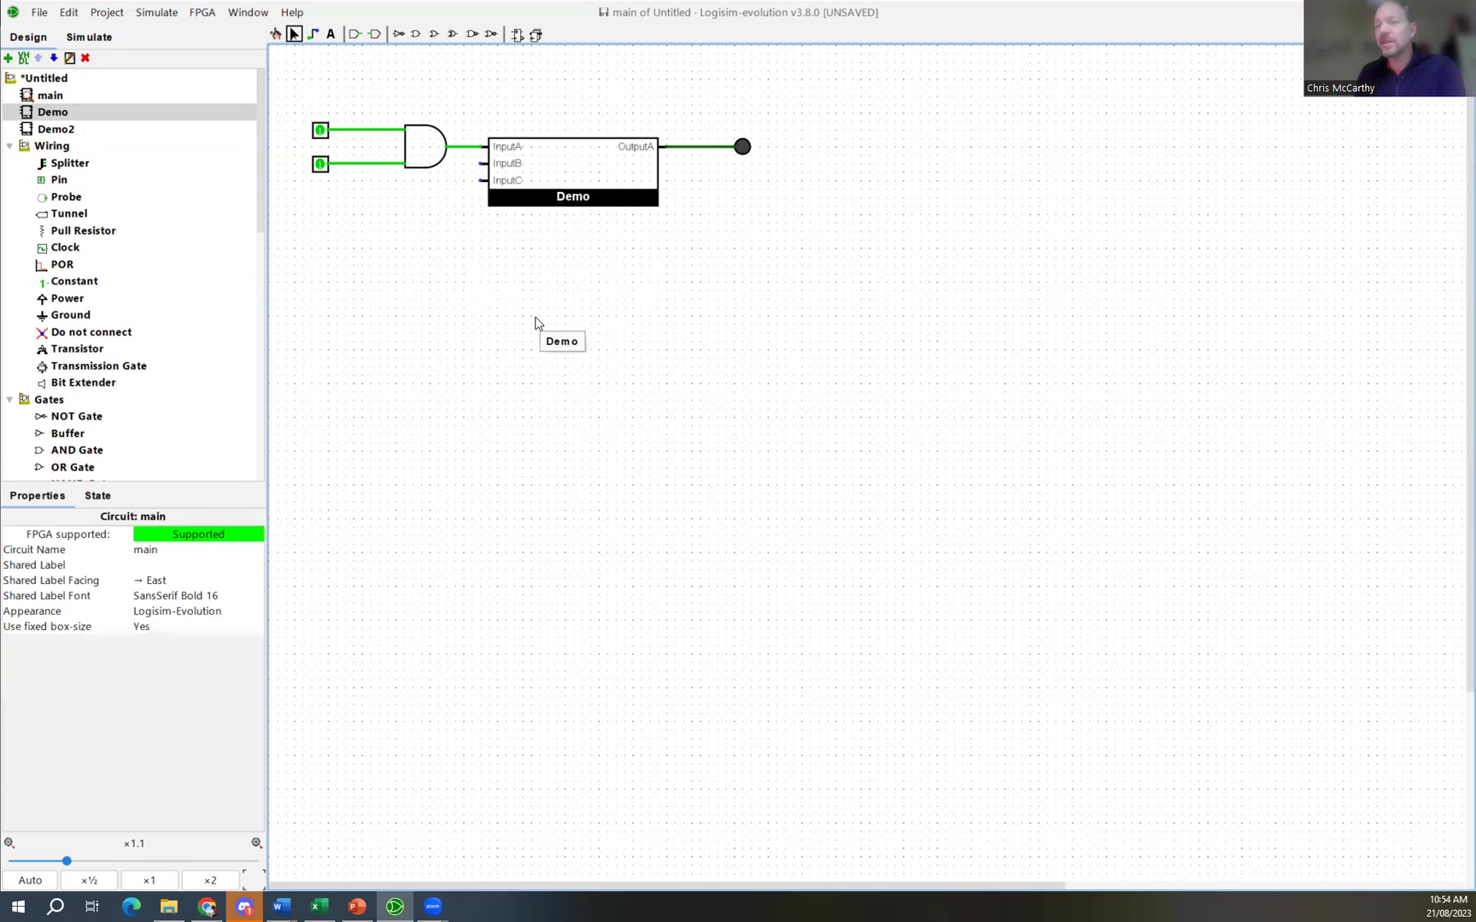
click(56, 129)
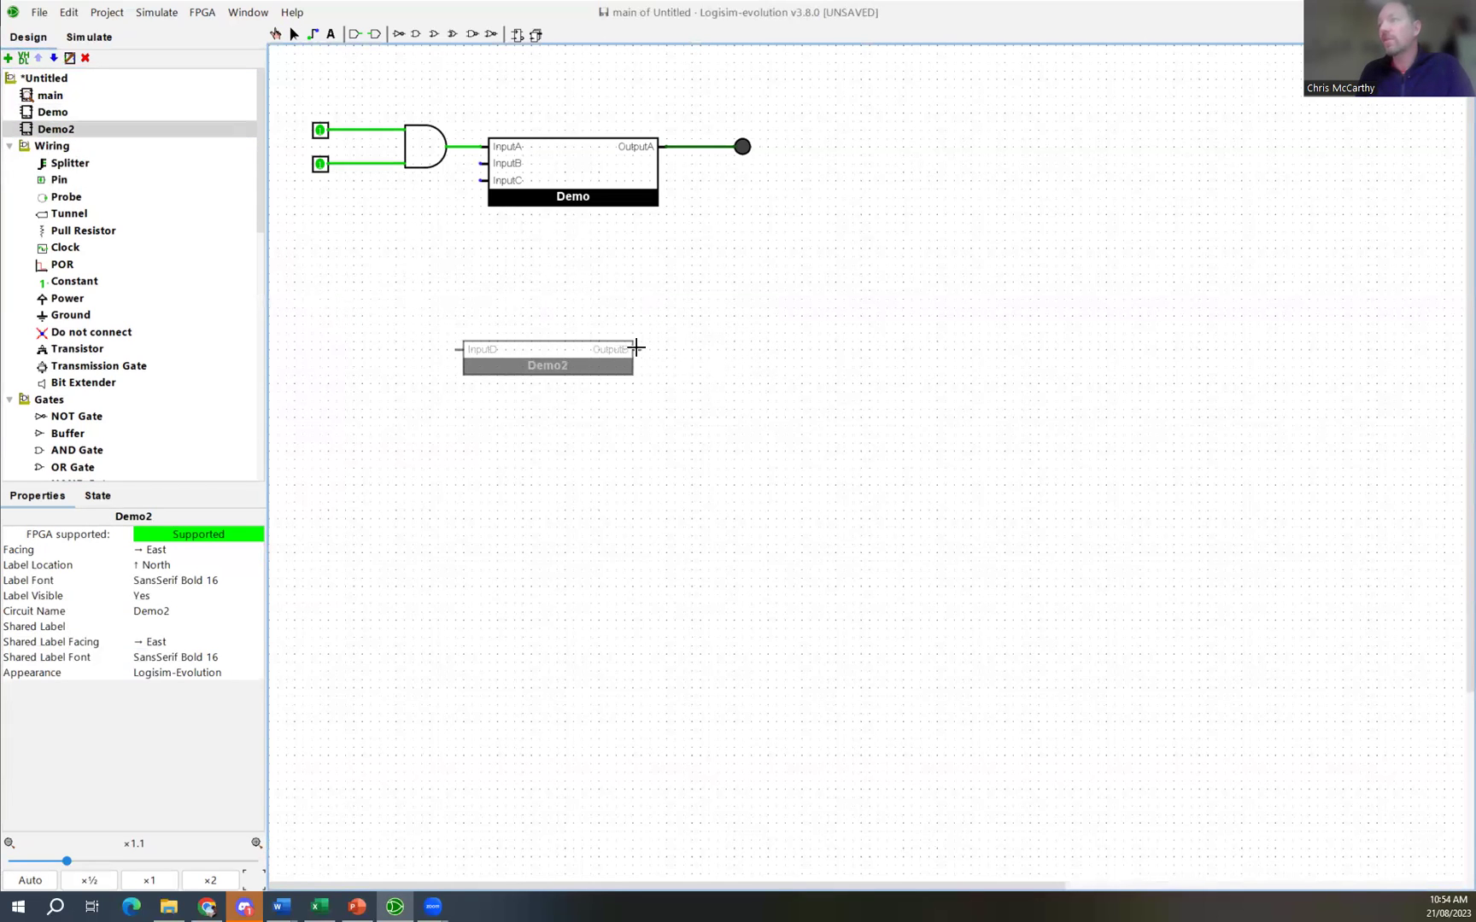
click(636, 348)
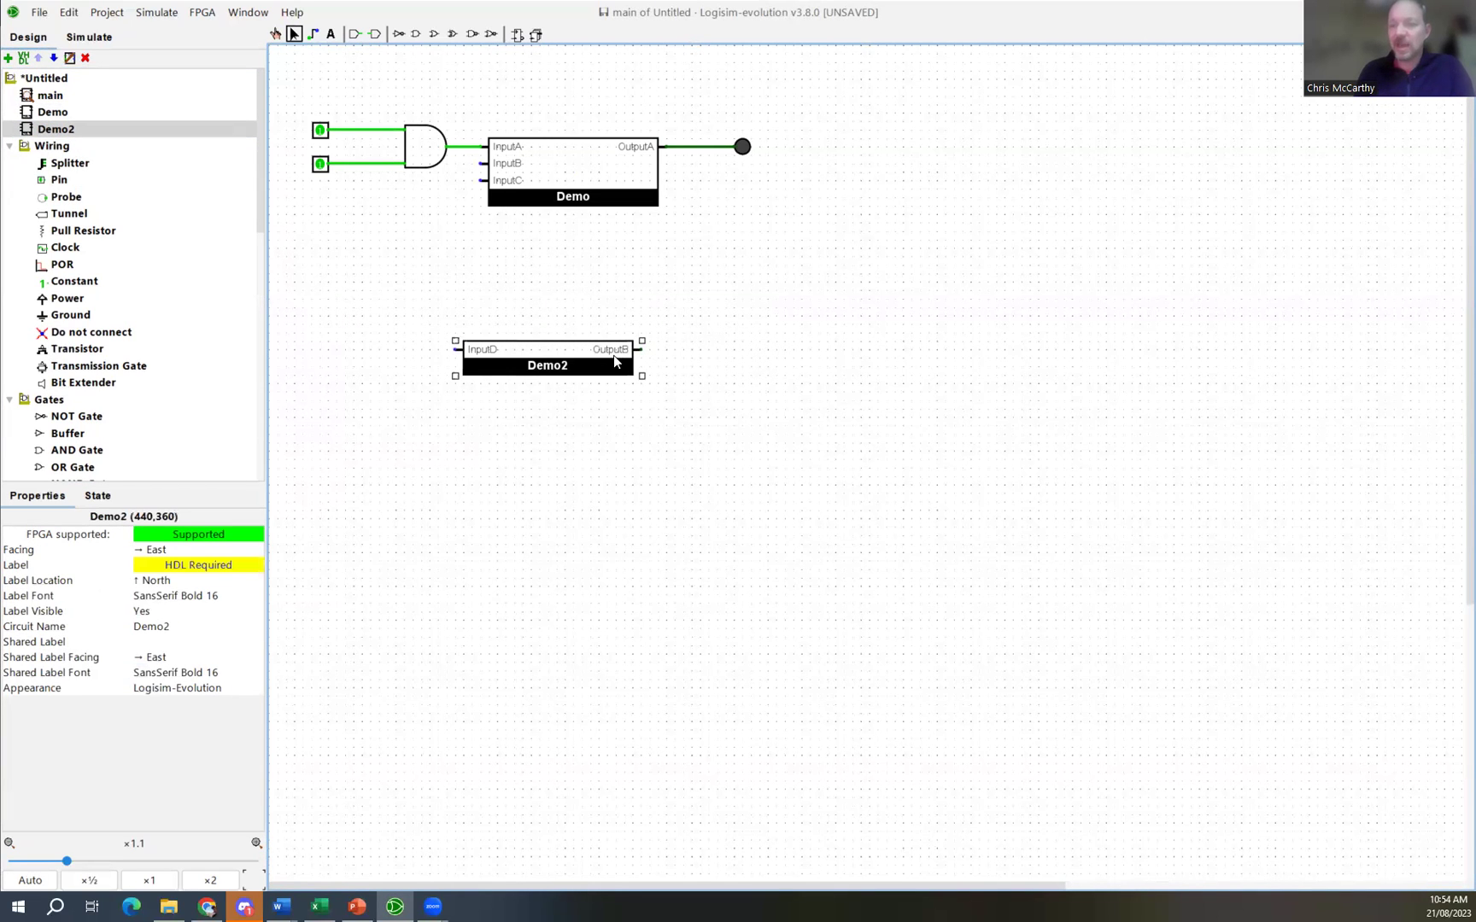
key(Delete)
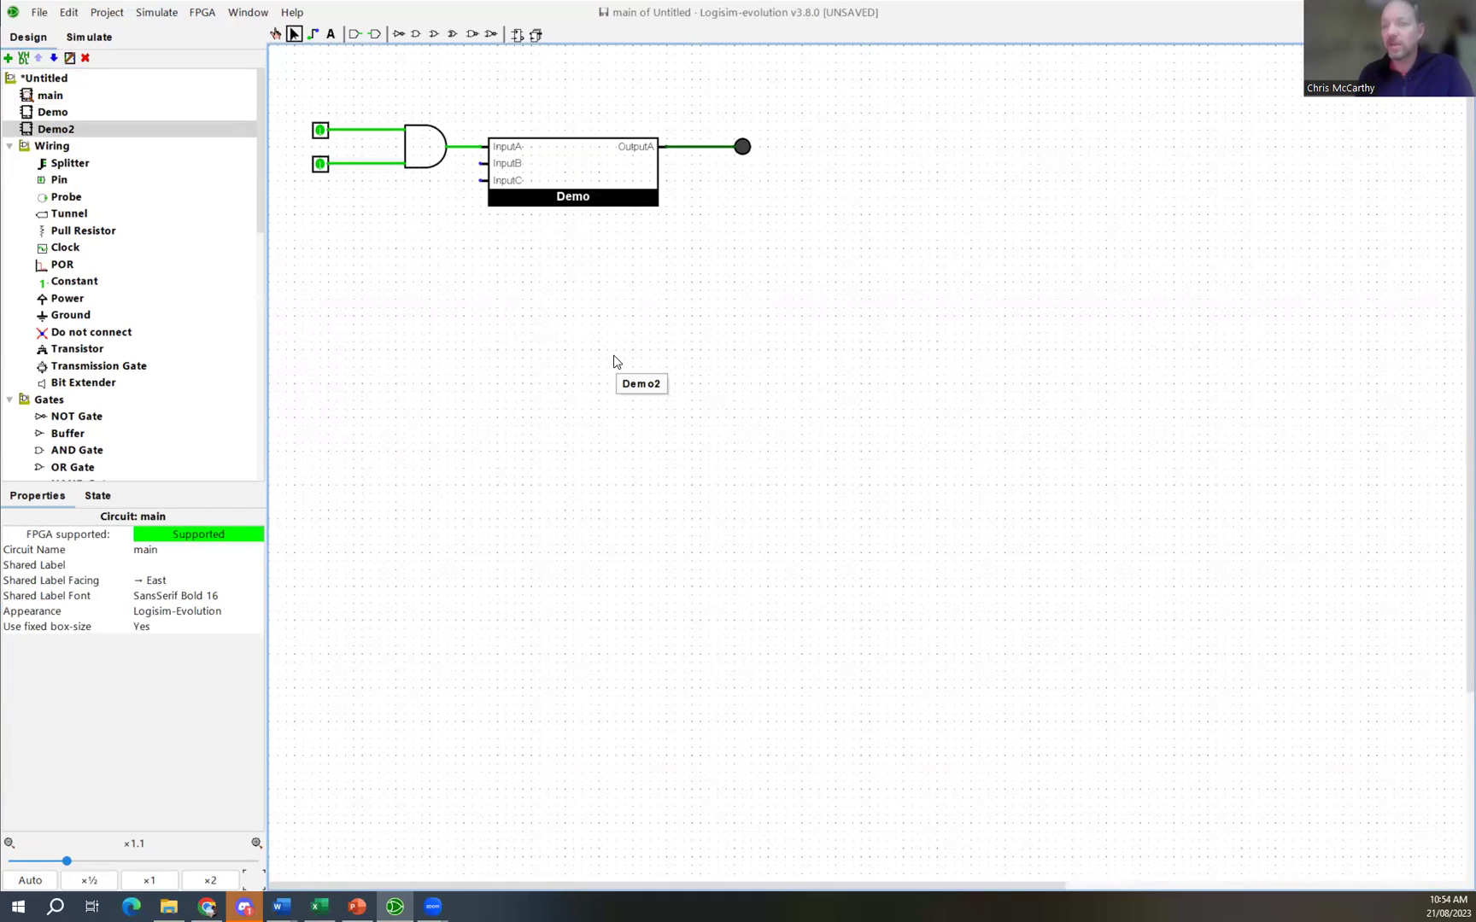